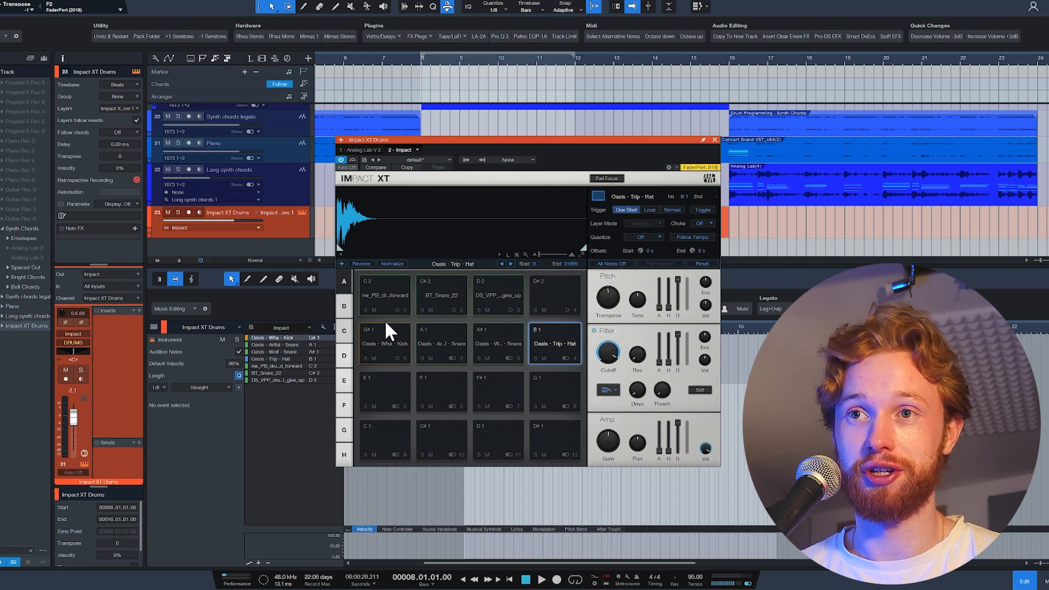
Audition the kick, snare and third drum samples on Impact XT pads C 2, C# 2 and D 2.
click(386, 290)
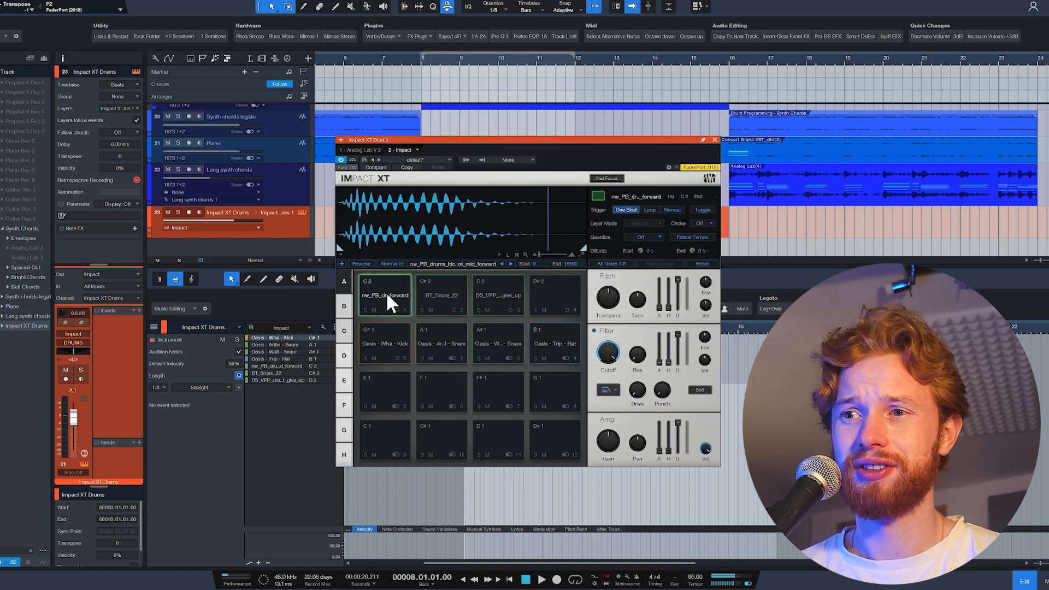
click(444, 295)
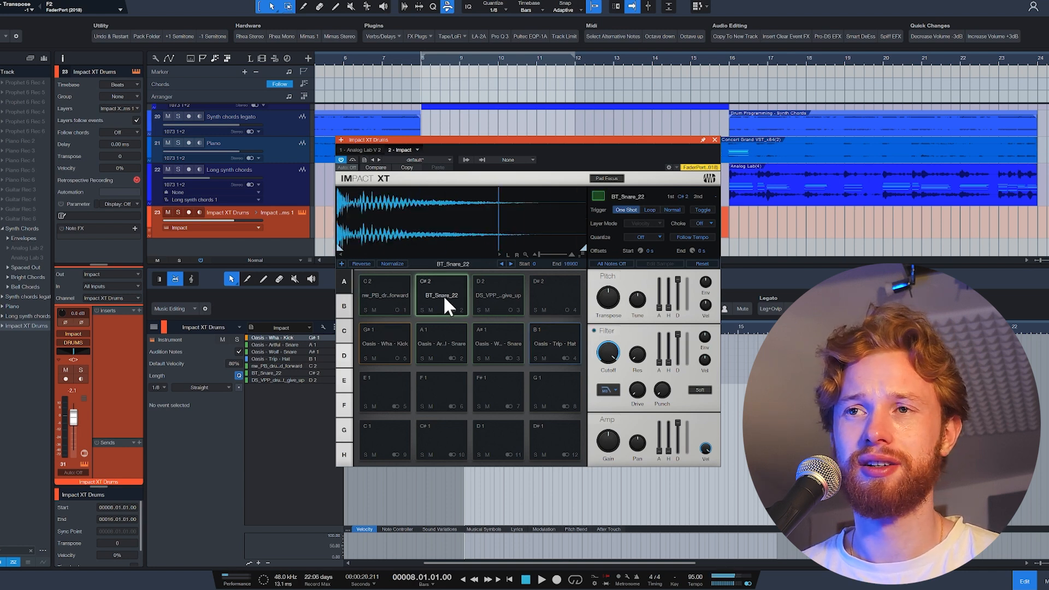
click(492, 295)
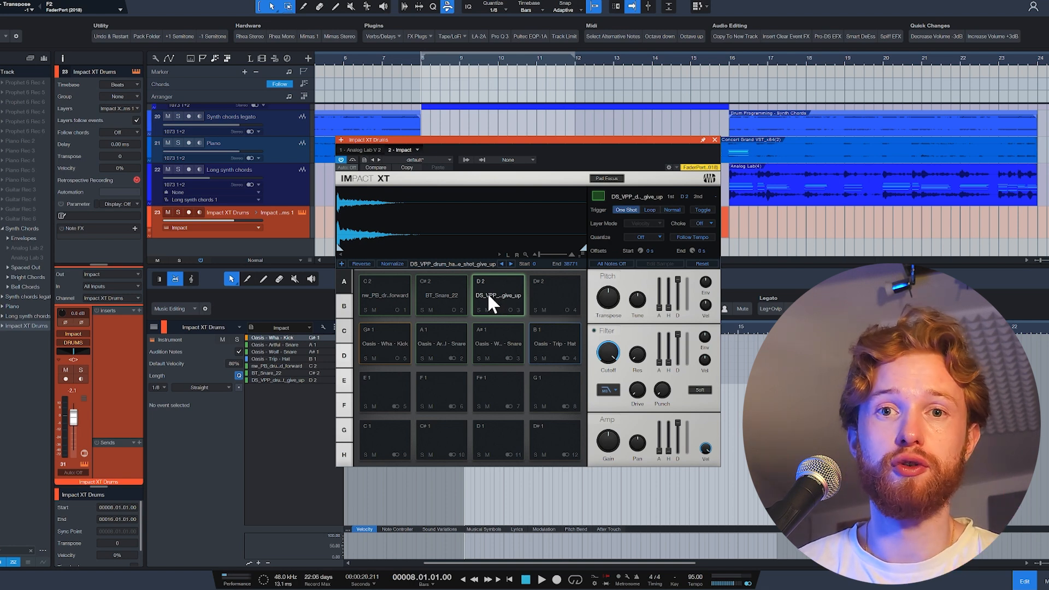
click(452, 293)
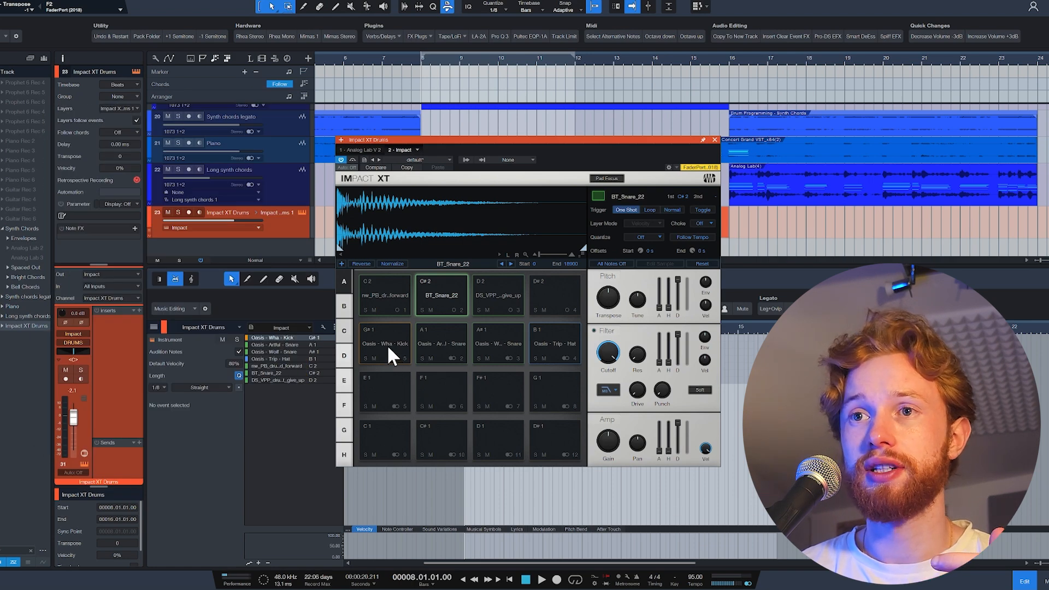
Audition the Oasis kick, two snares and hat on pads G# 1 to B 1, compare the C 2 kick, and close the instrument.
click(387, 345)
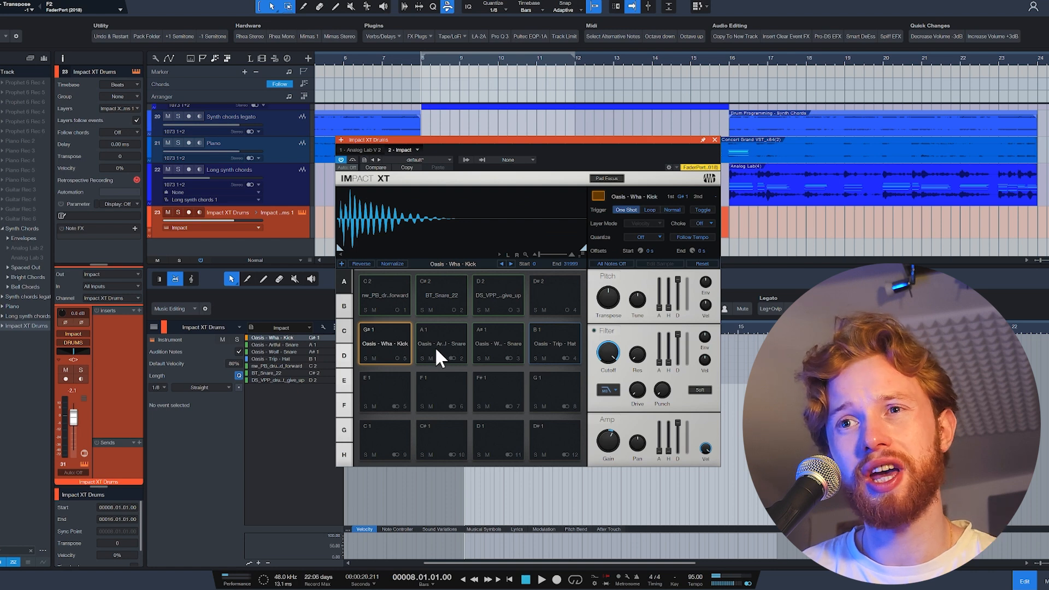
click(438, 347)
click(440, 346)
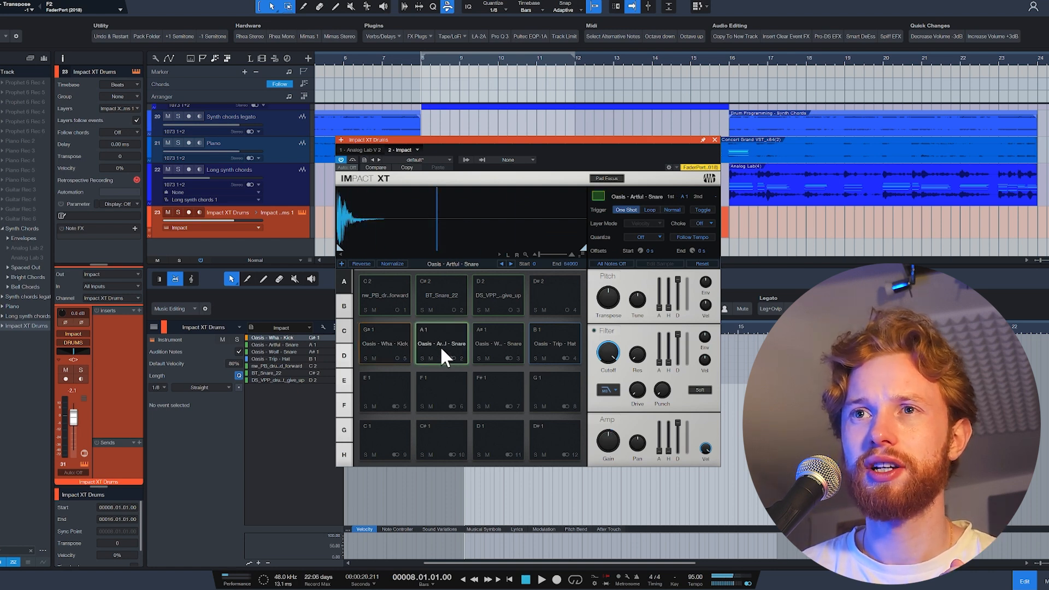
click(496, 346)
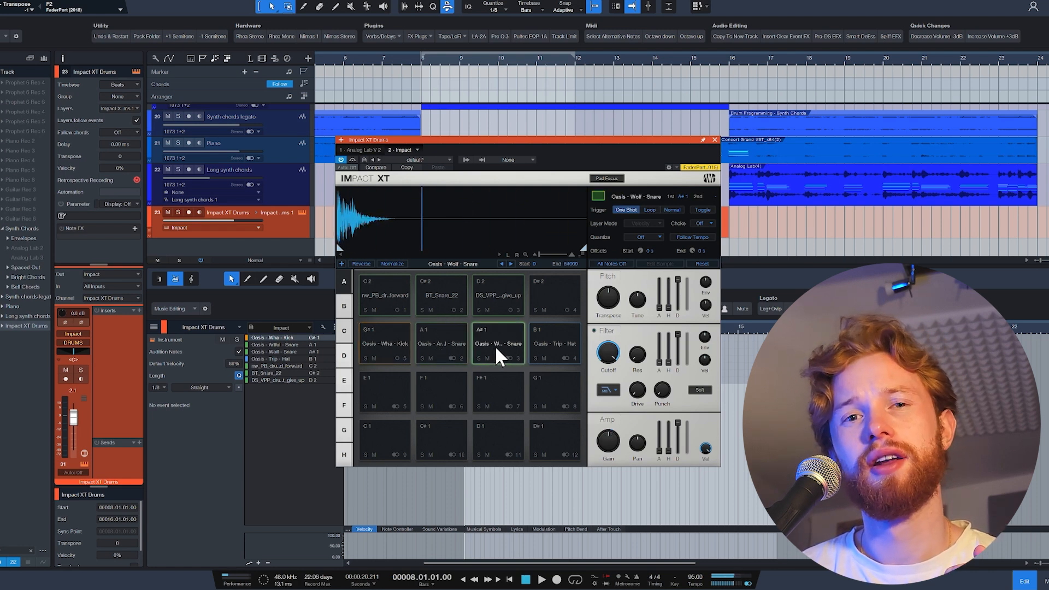
click(547, 344)
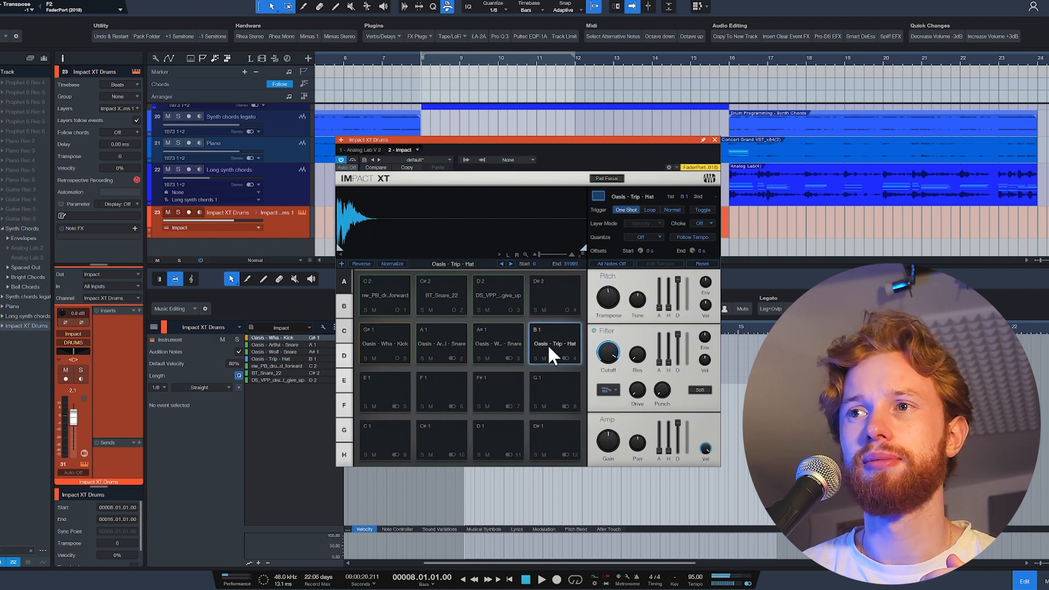
click(389, 302)
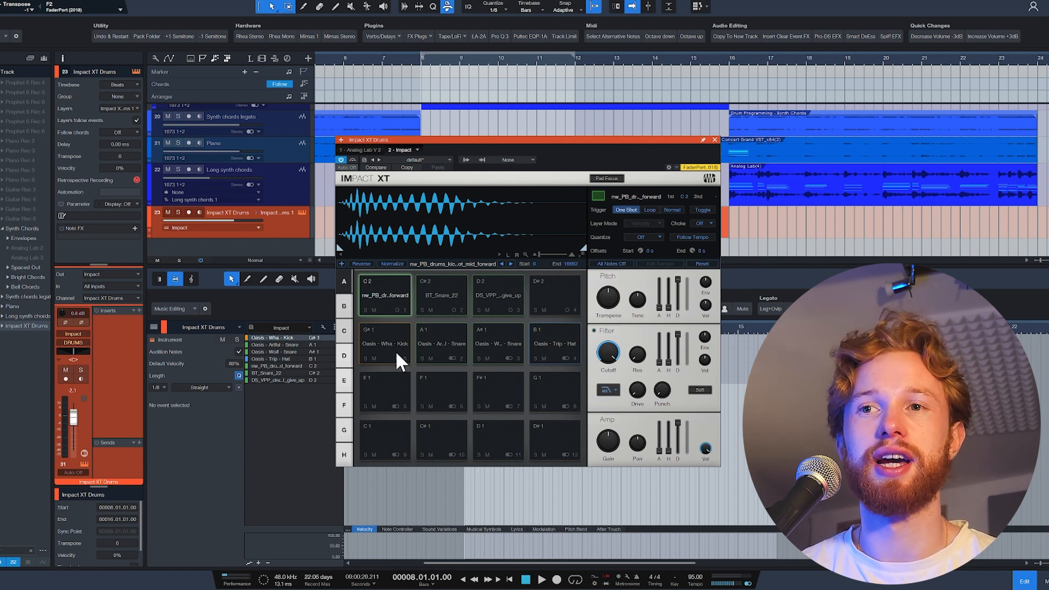
key(Escape)
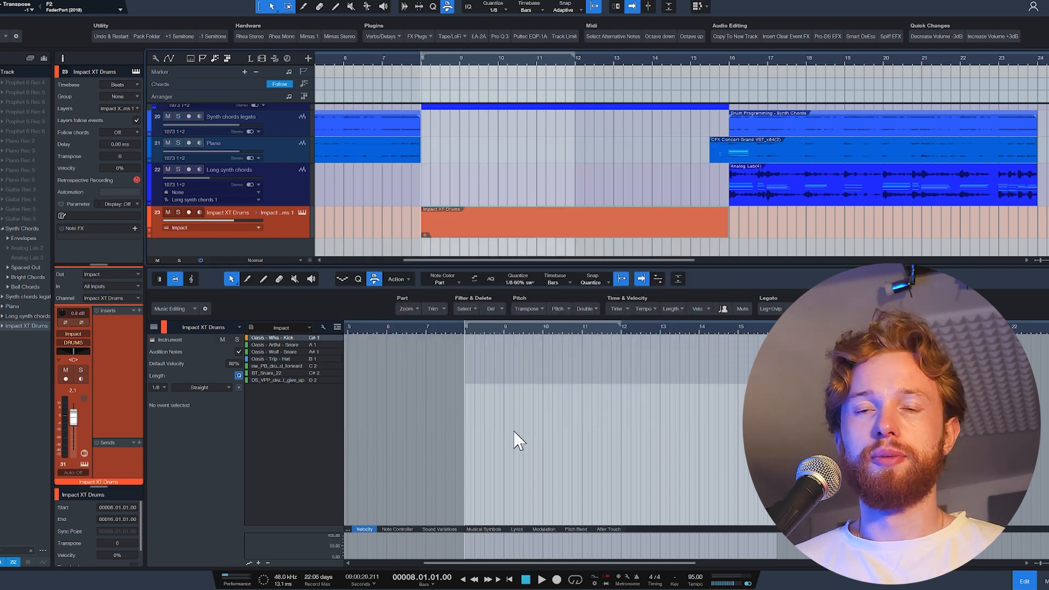
Arm the Impact XT Drums track and record a kick and snare pattern from bar 8 to bar 12.
click(189, 213)
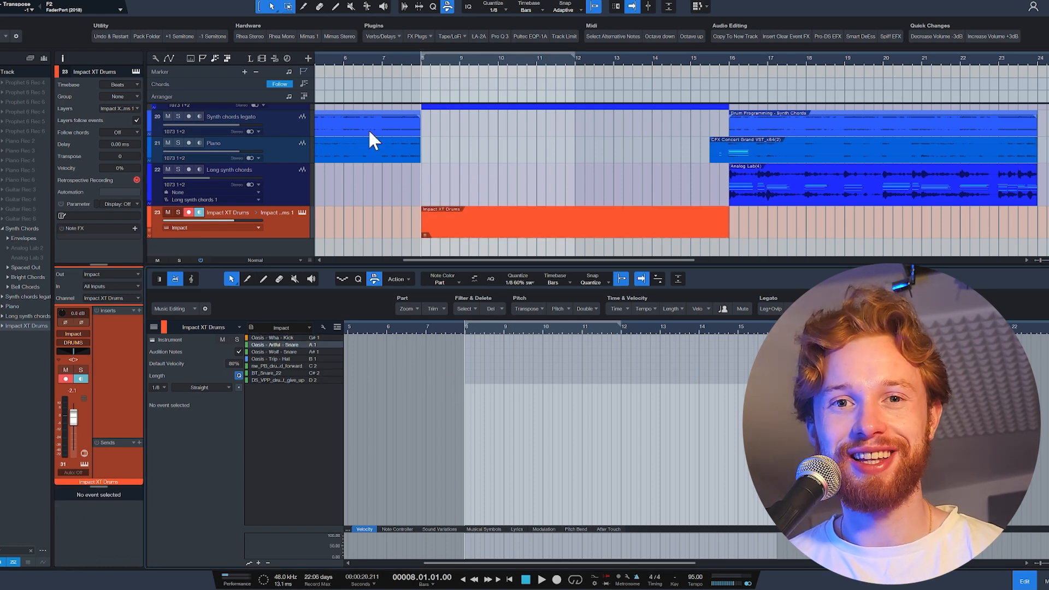
key(space)
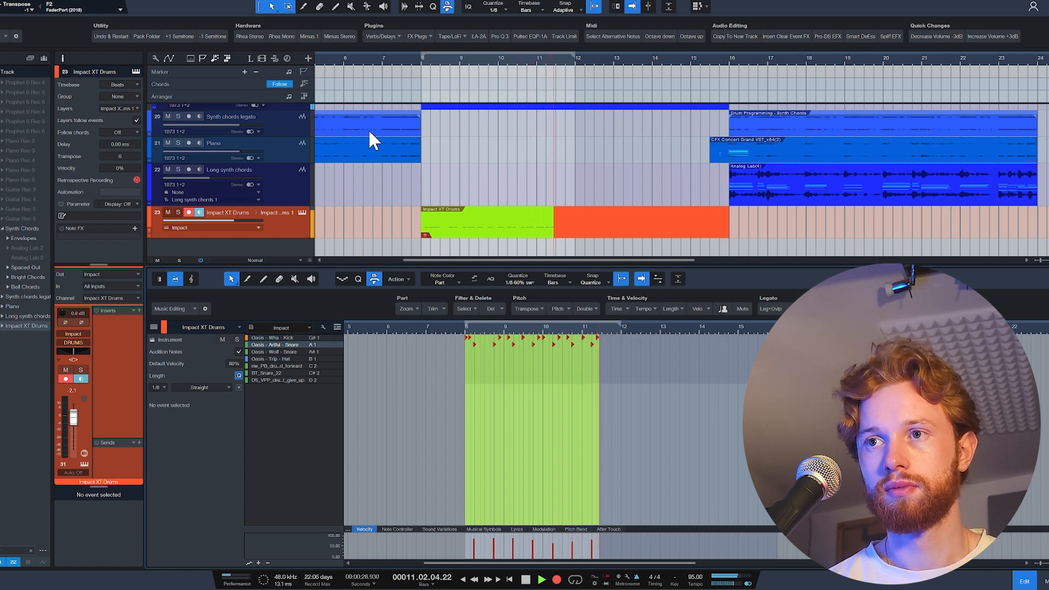
key(space)
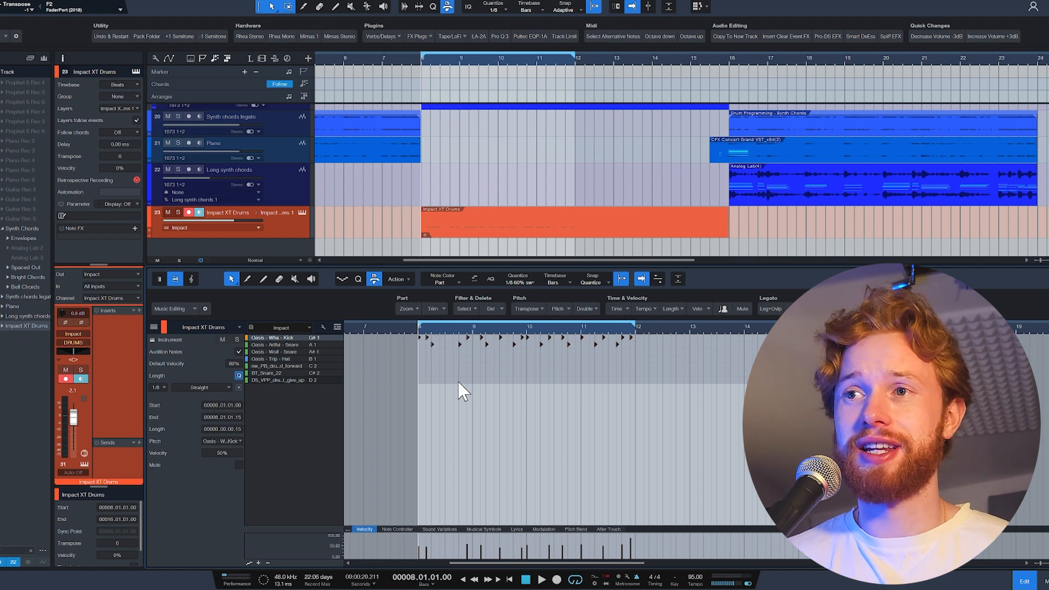
Inspect the timing of the recorded kick and snare notes and play the pattern back from bar 8.
click(537, 354)
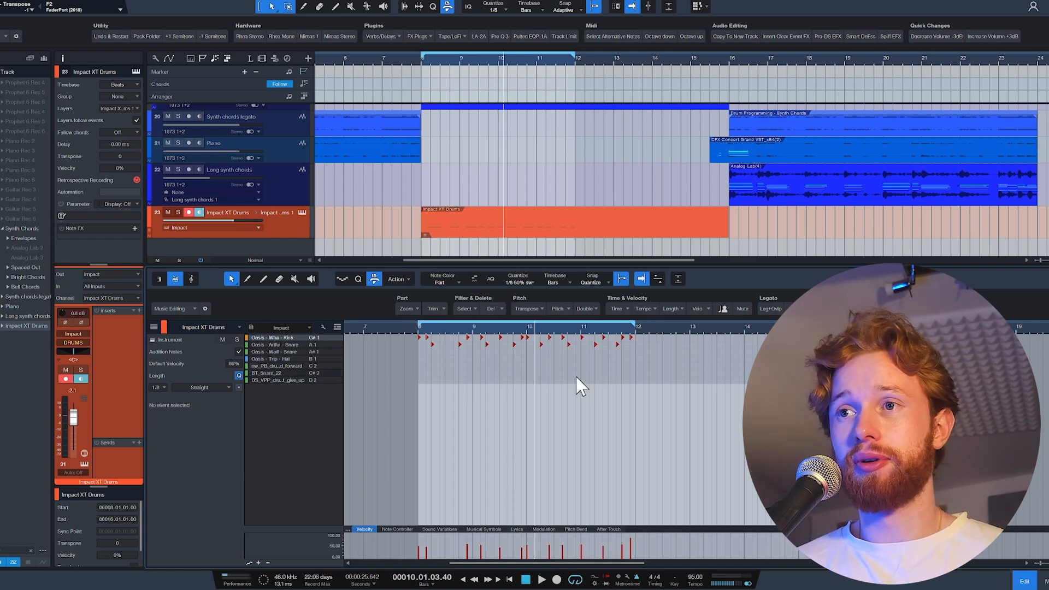
click(582, 330)
scroll(626, 366, up, 5)
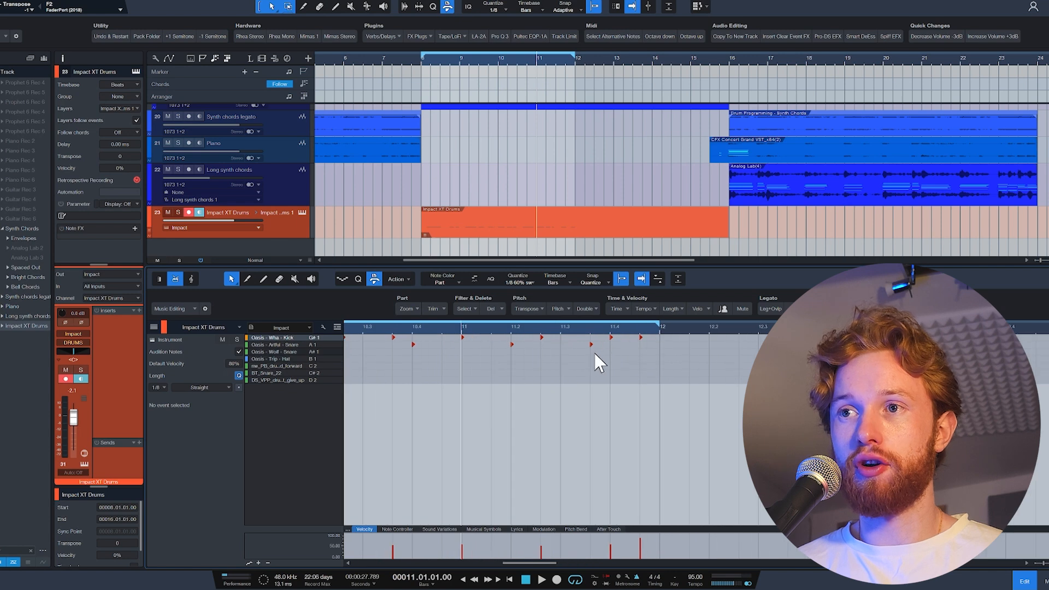
scroll(610, 375, down, 3)
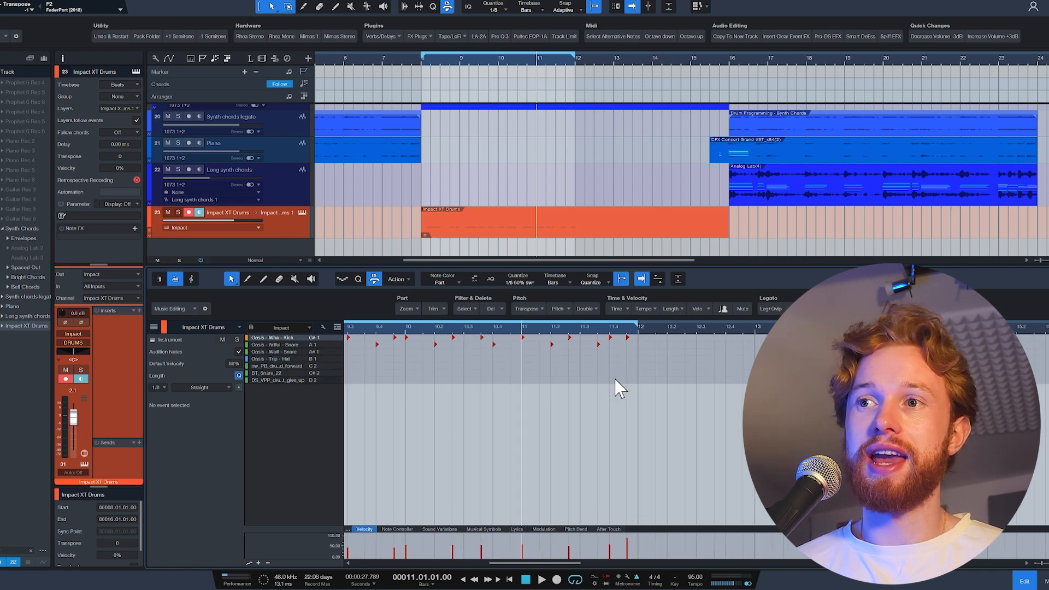
scroll(618, 375, down, 3)
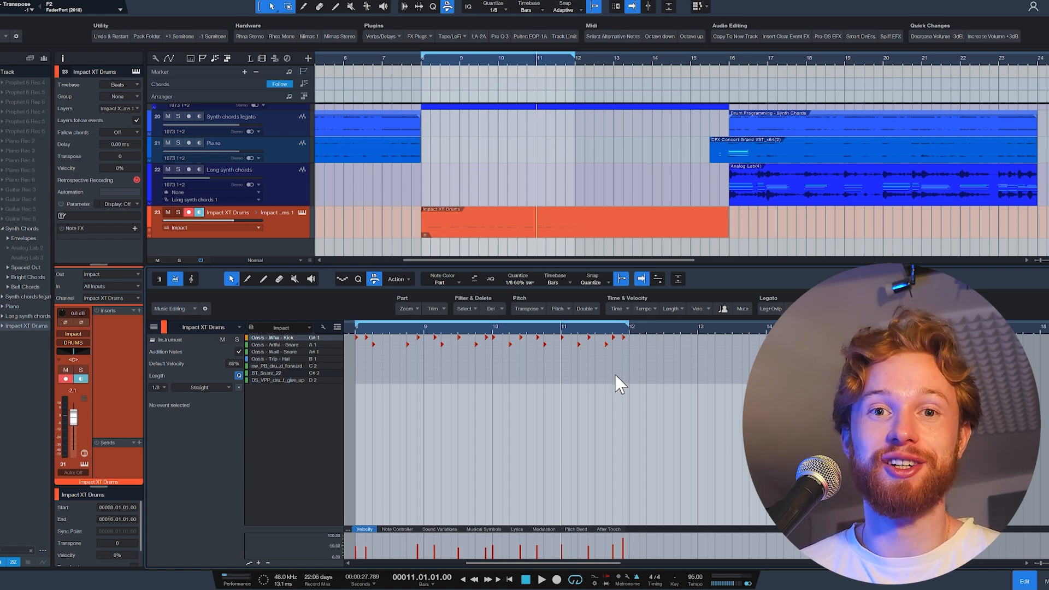
scroll(606, 392, down, 3)
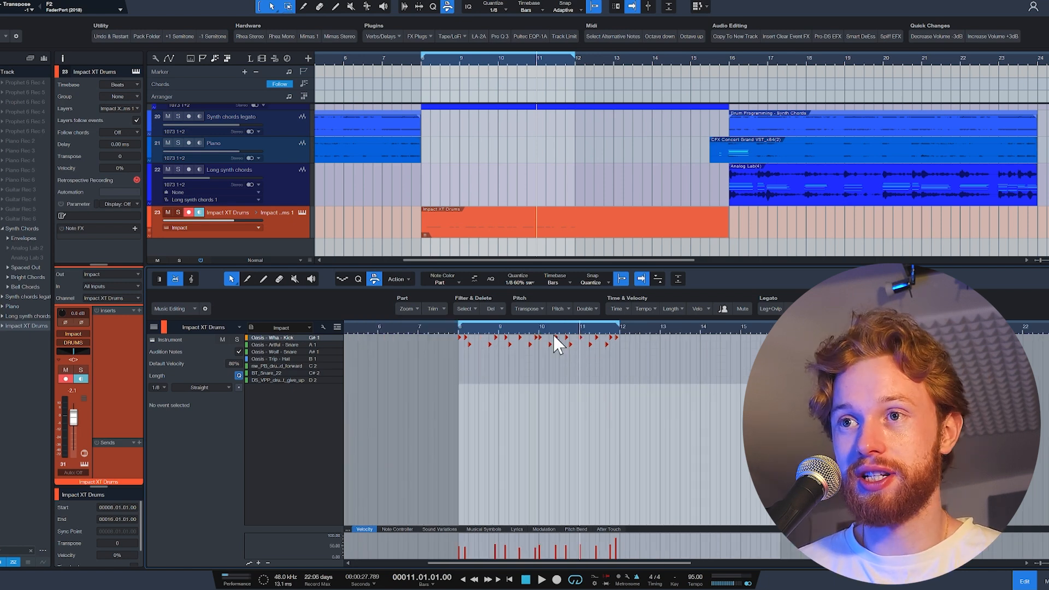
click(461, 329)
scroll(604, 433, up, 3)
key(space)
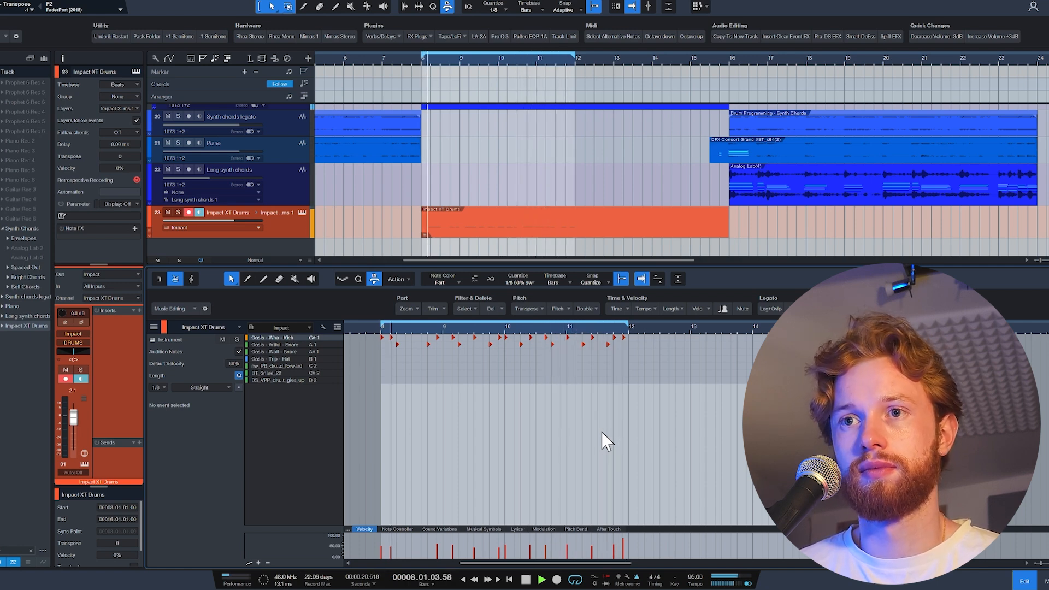
key(space)
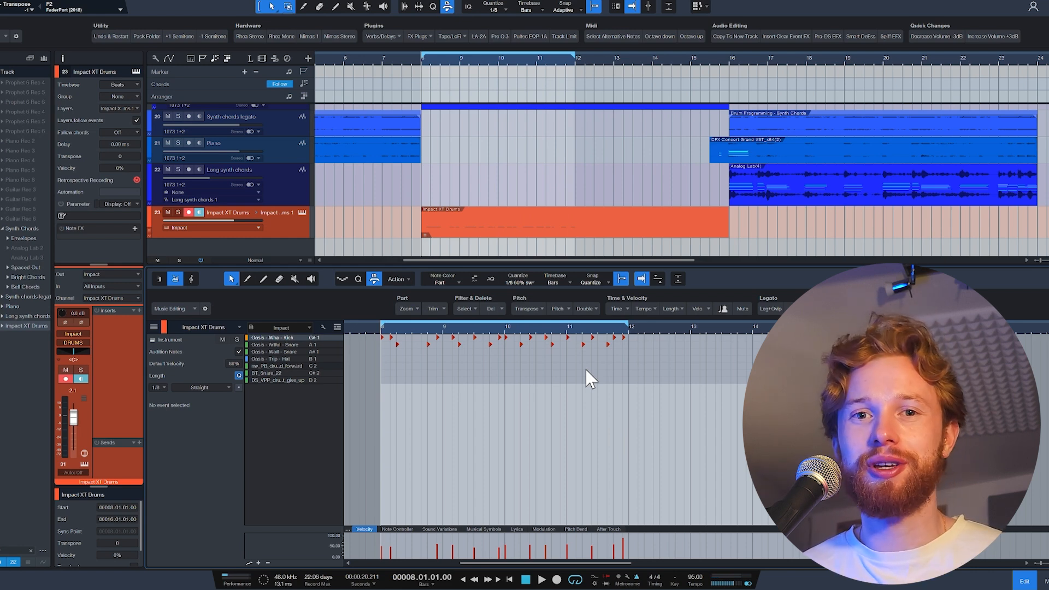
Overdub an Oasis - Trip - Hat pattern onto the drum part from bar 8.
click(302, 358)
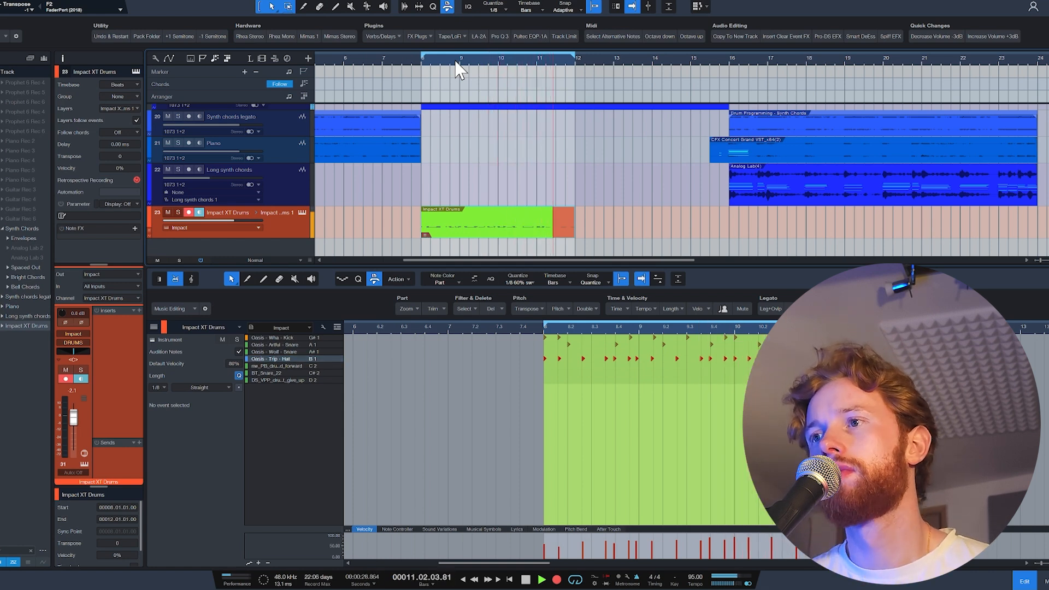
key(space)
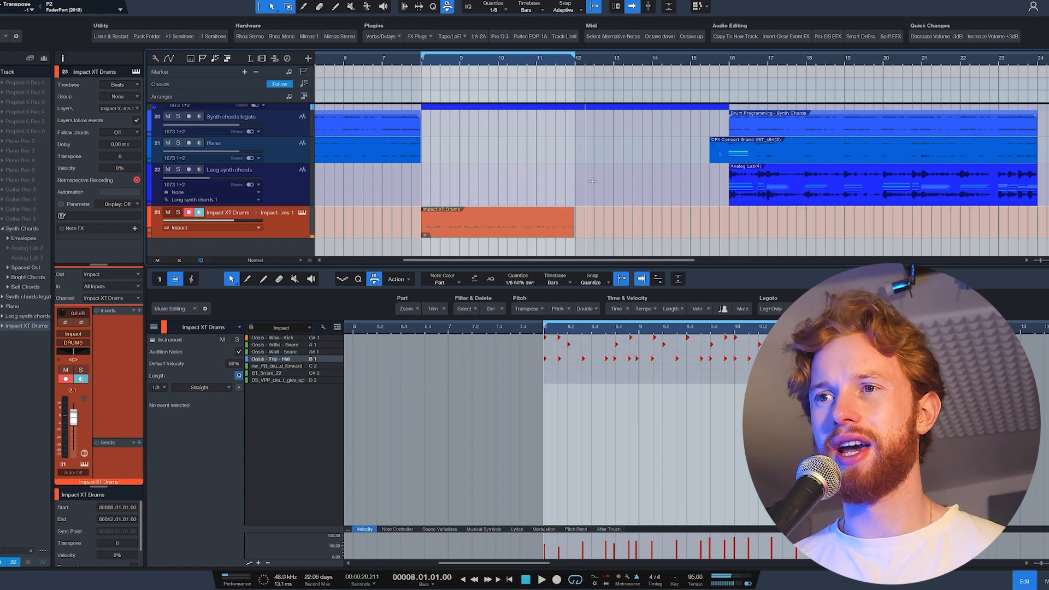
Set the quantize grid to 1/16 with 60% swing and play the drum loop back from bar 8.
drag(537, 363, 721, 363)
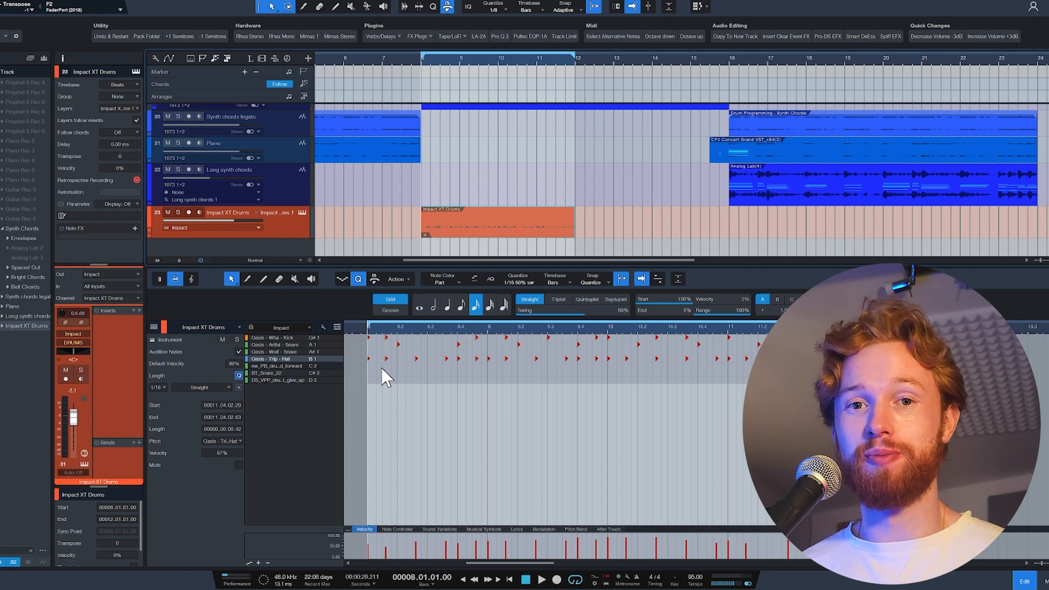
key(e)
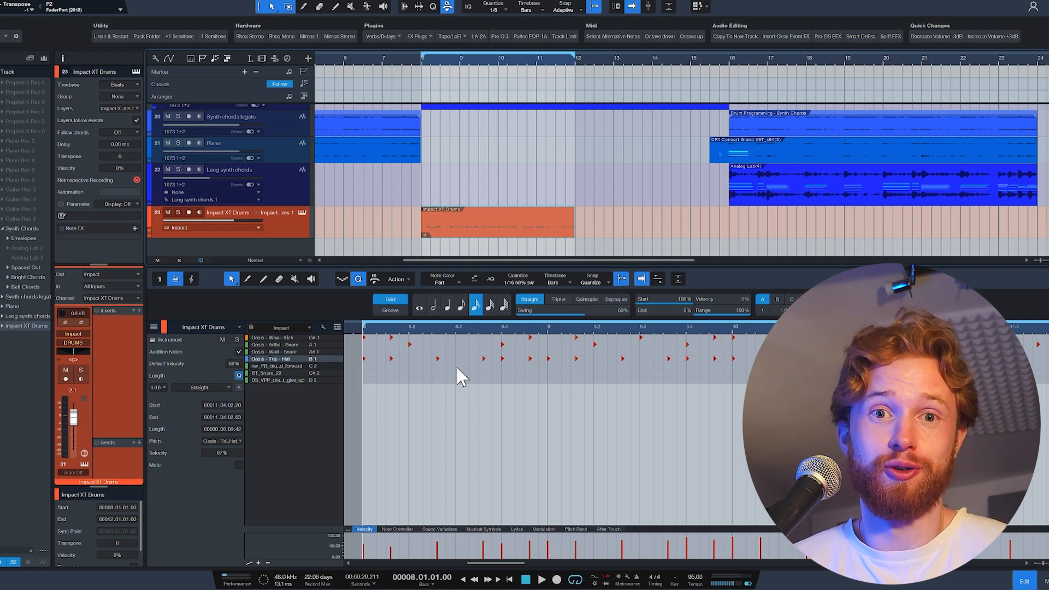
key(space)
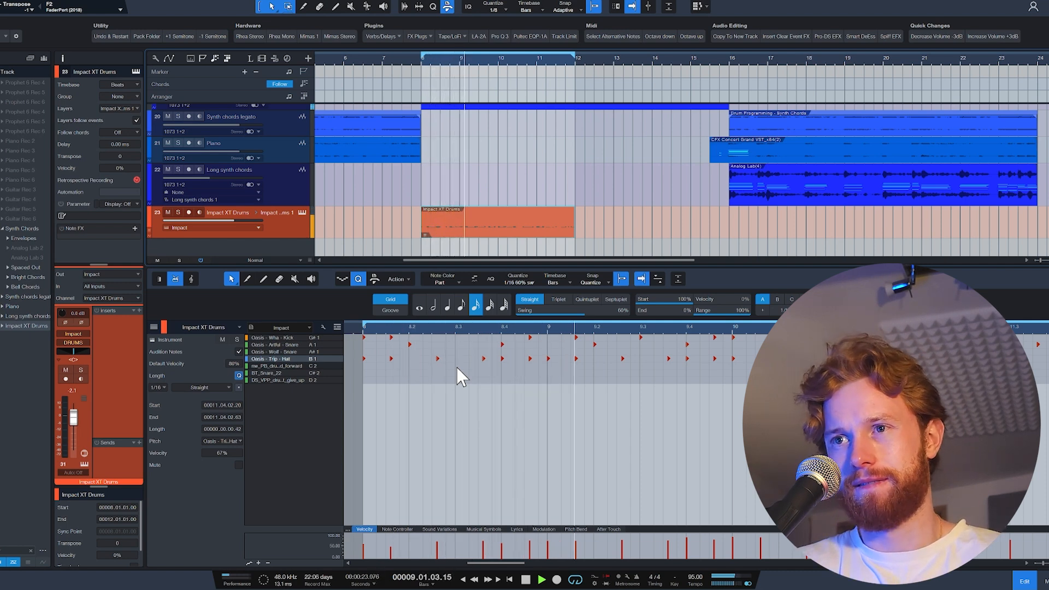
key(space)
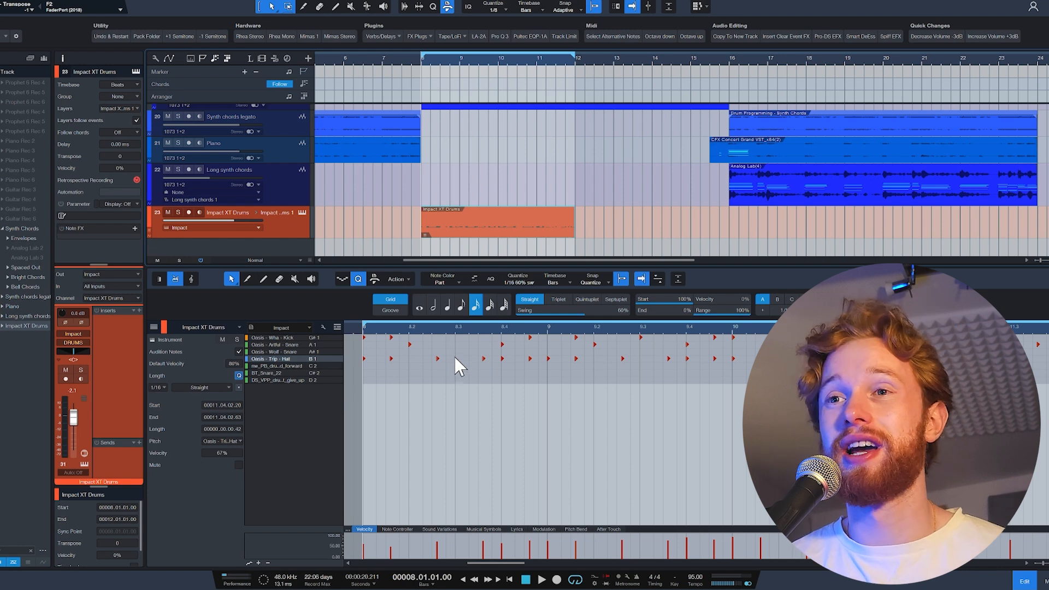
Play the Synth Chords folder track in solo from bar 8 and clear the solo again.
scroll(450, 431, down, 3)
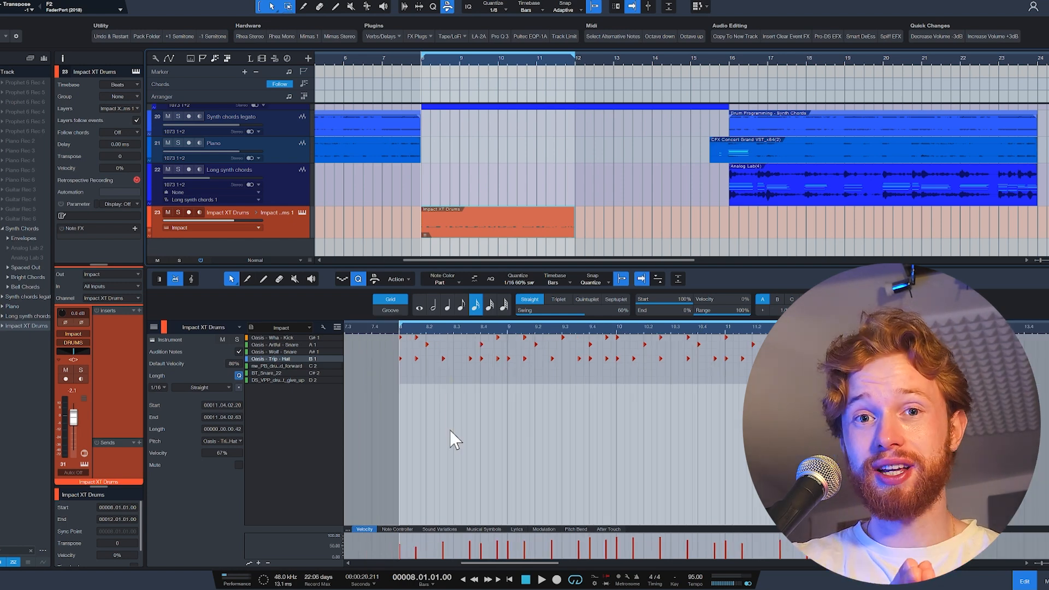
scroll(419, 375, up, 3)
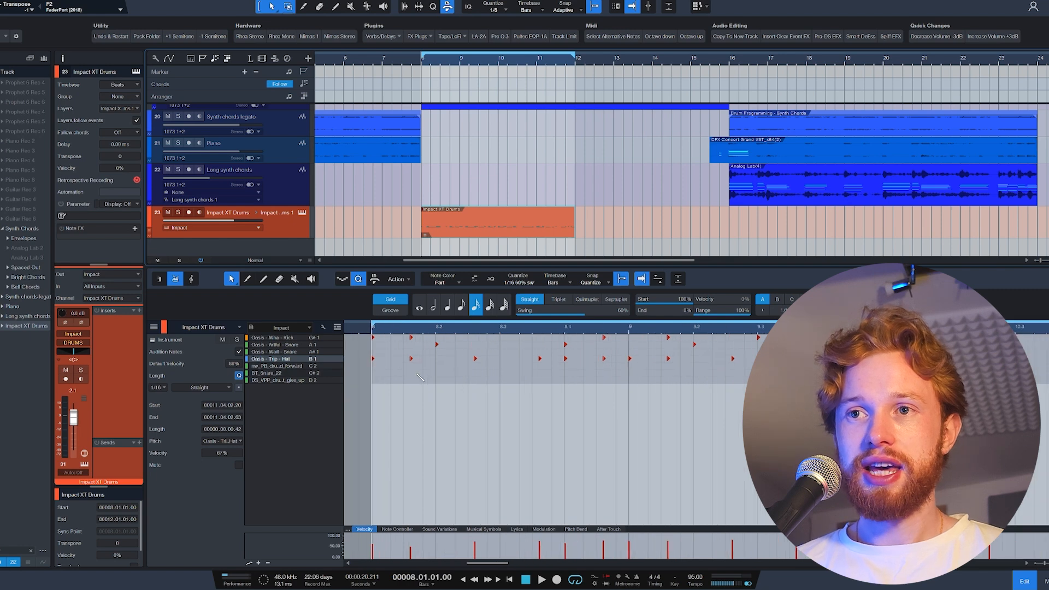
scroll(390, 377, up, 2)
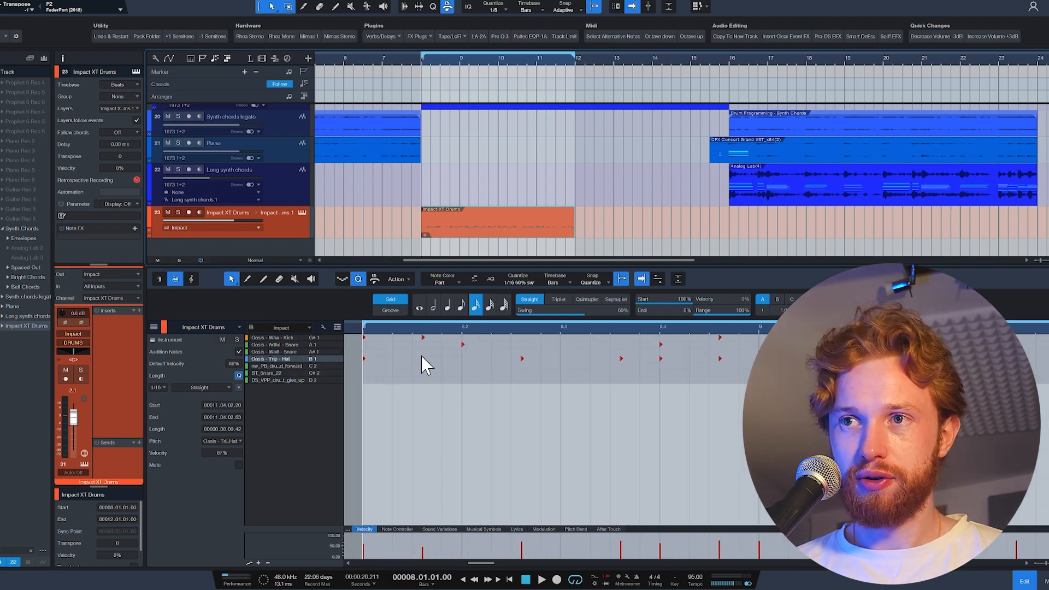
scroll(435, 206, up, 3)
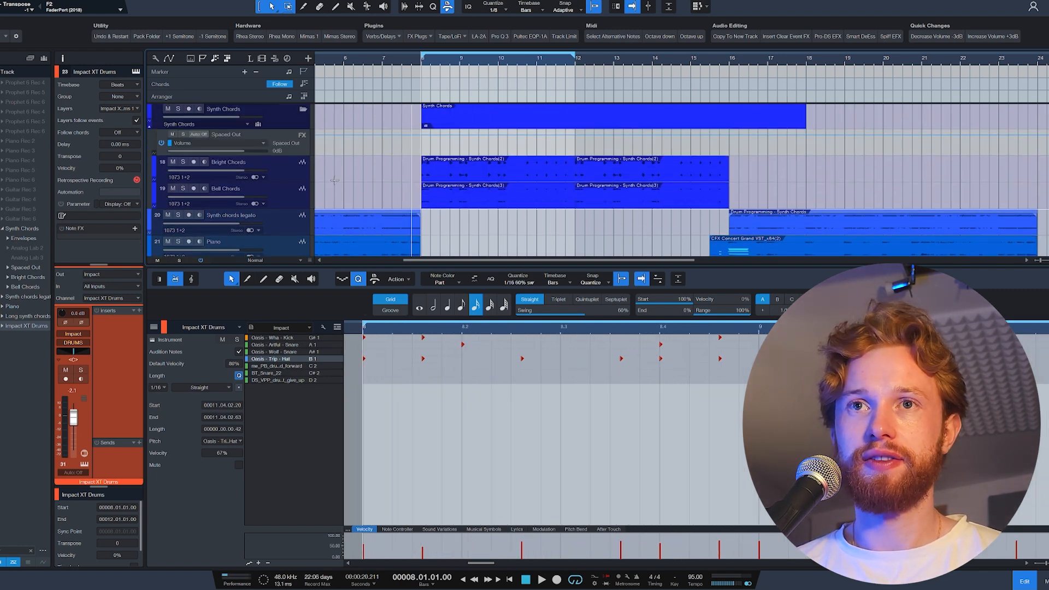
click(178, 109)
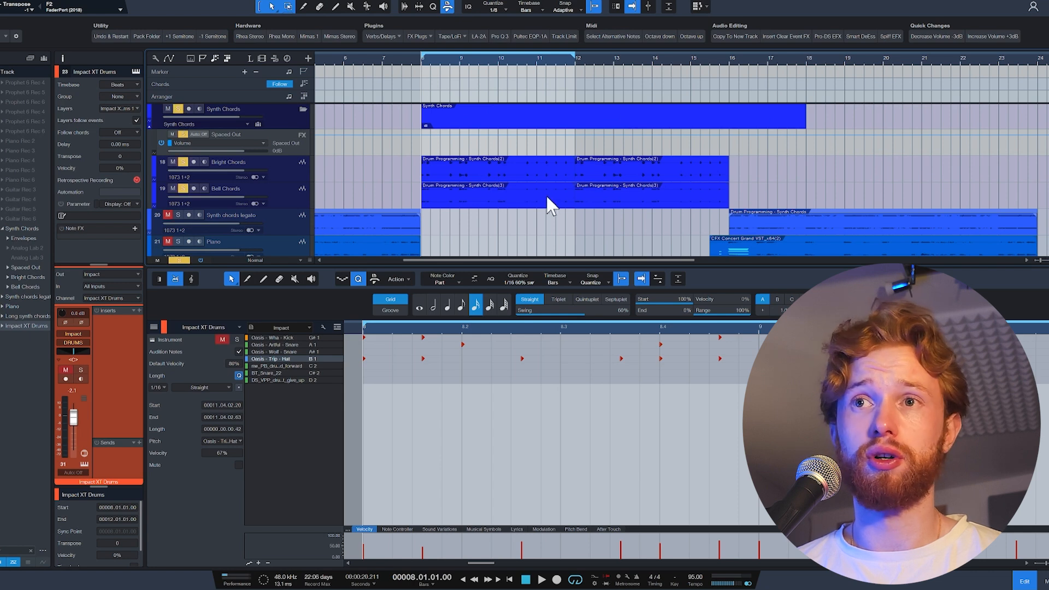
key(space)
key(space)
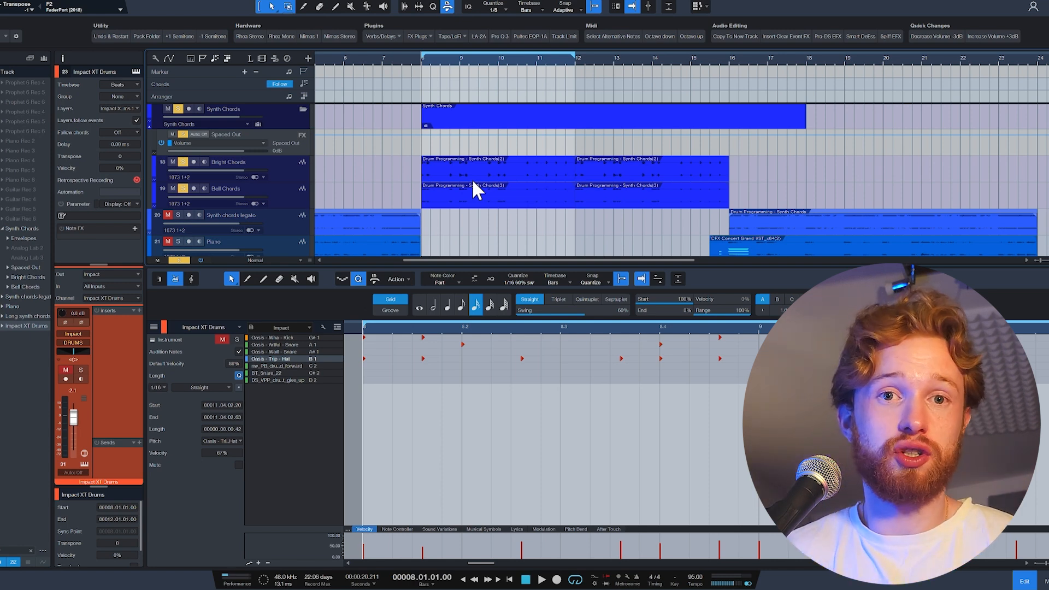
key(ctrl+shift+s)
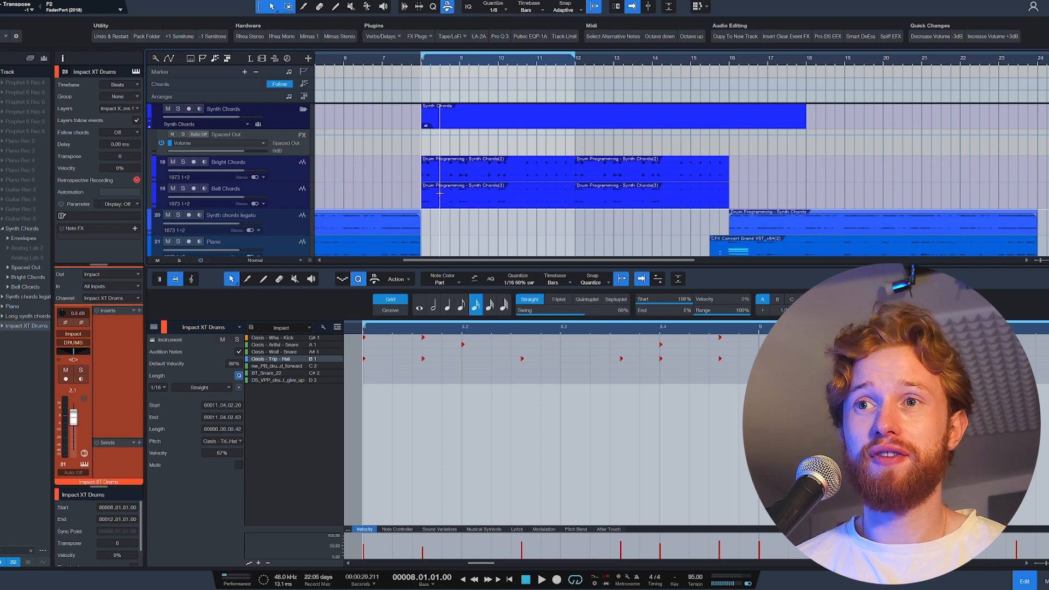
Quantize all drum notes to a straight 1/8 grid without swing and play the loop back from bar 8.
scroll(461, 325, down, 4)
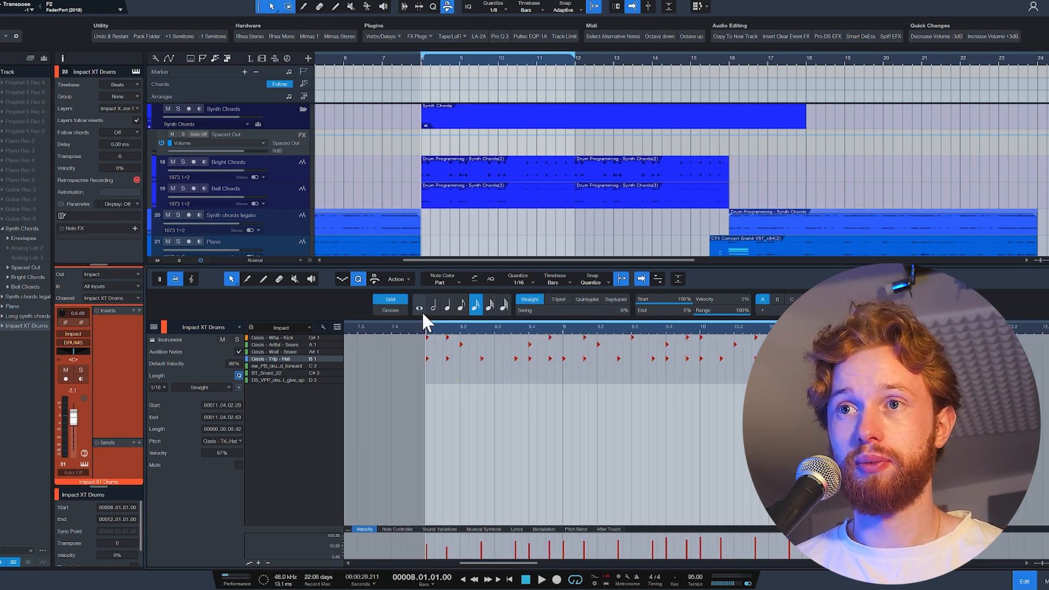
click(460, 306)
click(427, 338)
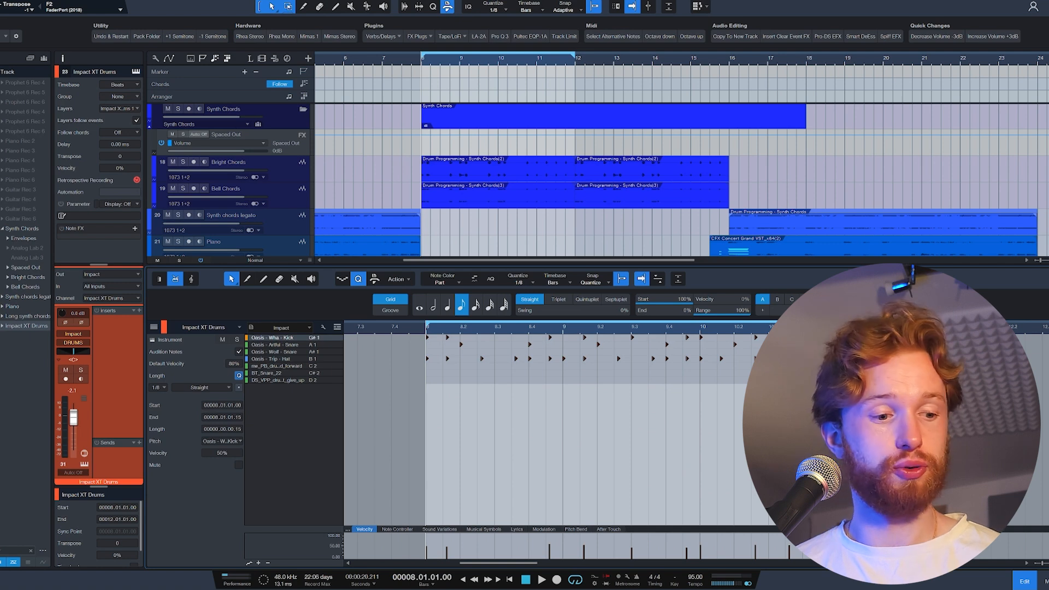
key(q)
key(space)
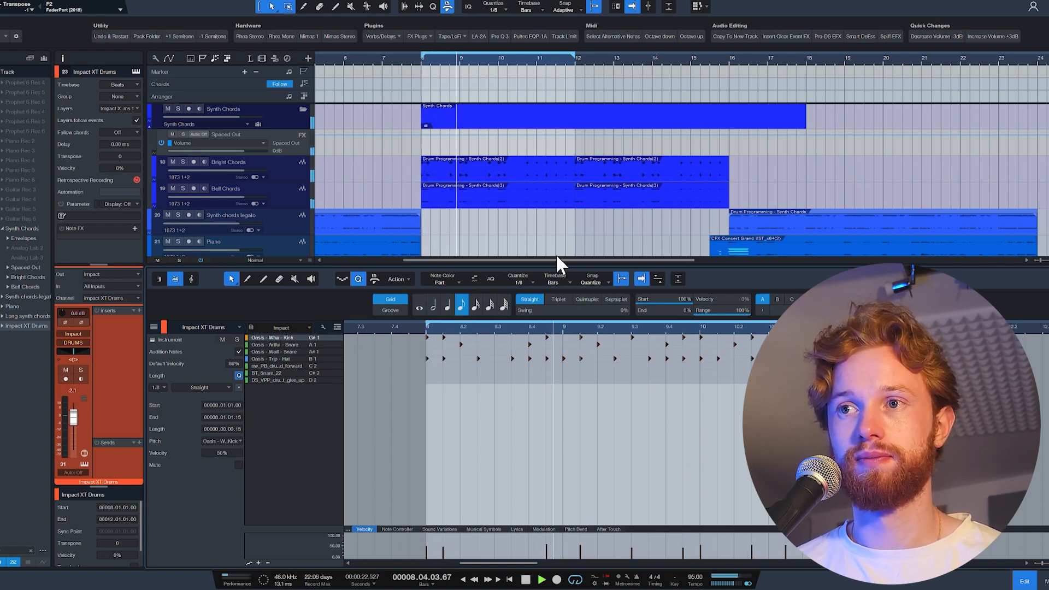
key(space)
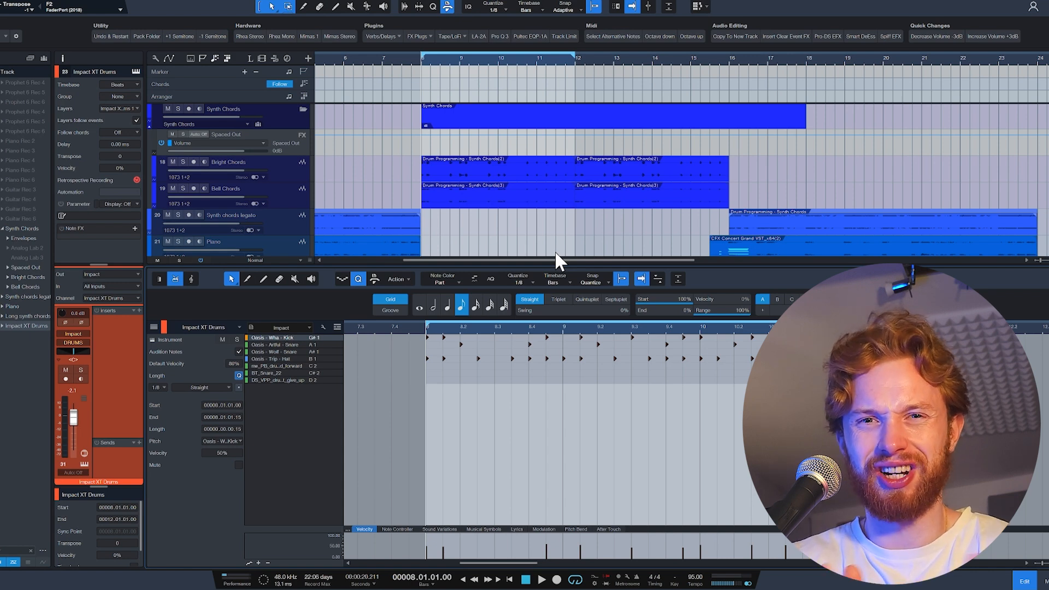
Undo the 1/8 quantize on the drum notes and play the original groove back from bar 8.
key(ctrl+z)
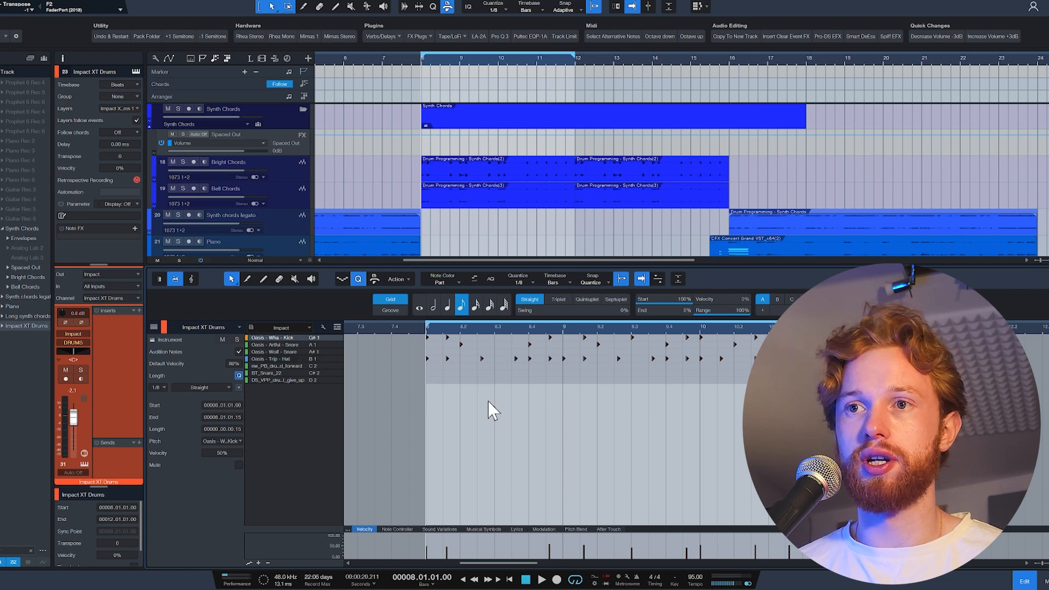
scroll(487, 410, up, 2)
key(space)
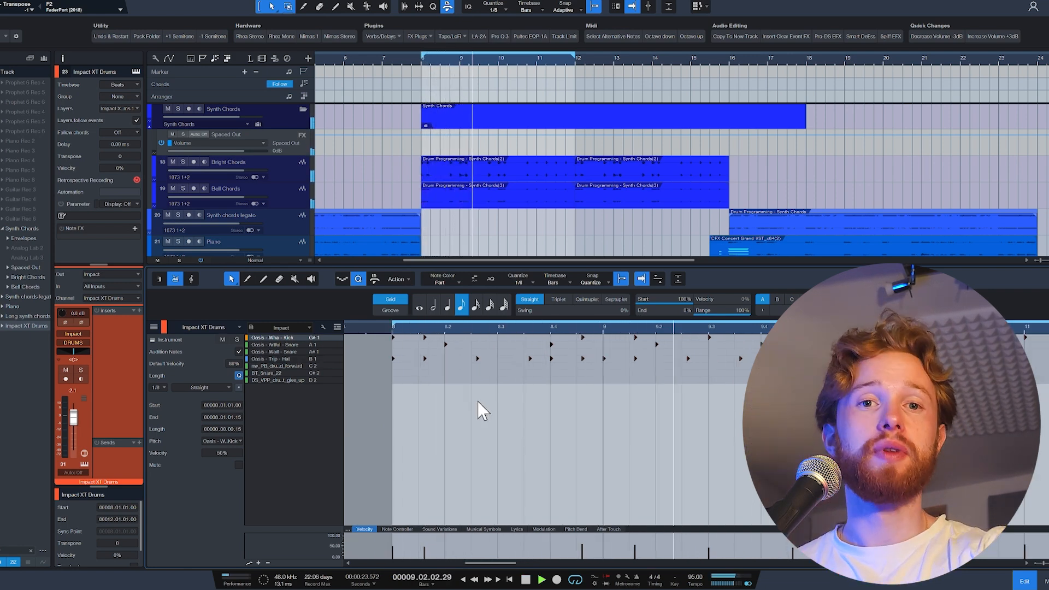
key(space)
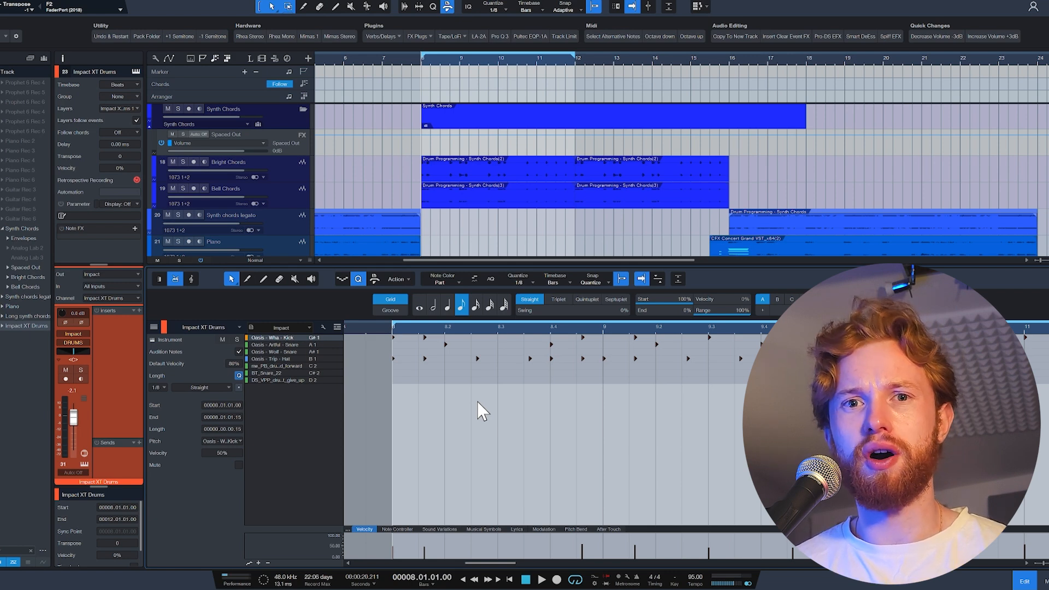
click(477, 401)
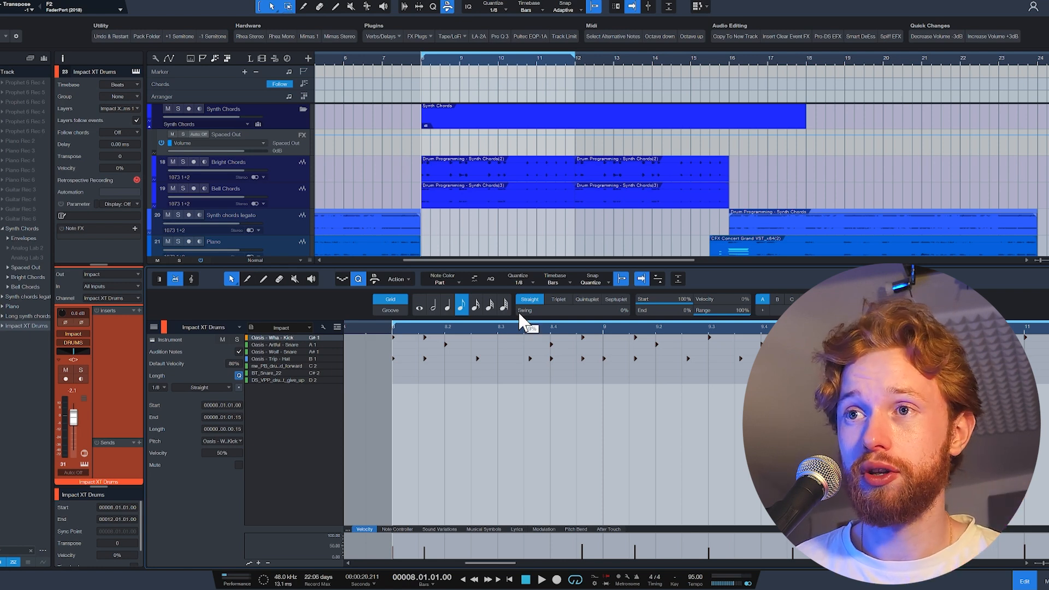
Set the 1/8 quantize grid to 60% swing with the start strength at 100%.
drag(519, 316, 574, 317)
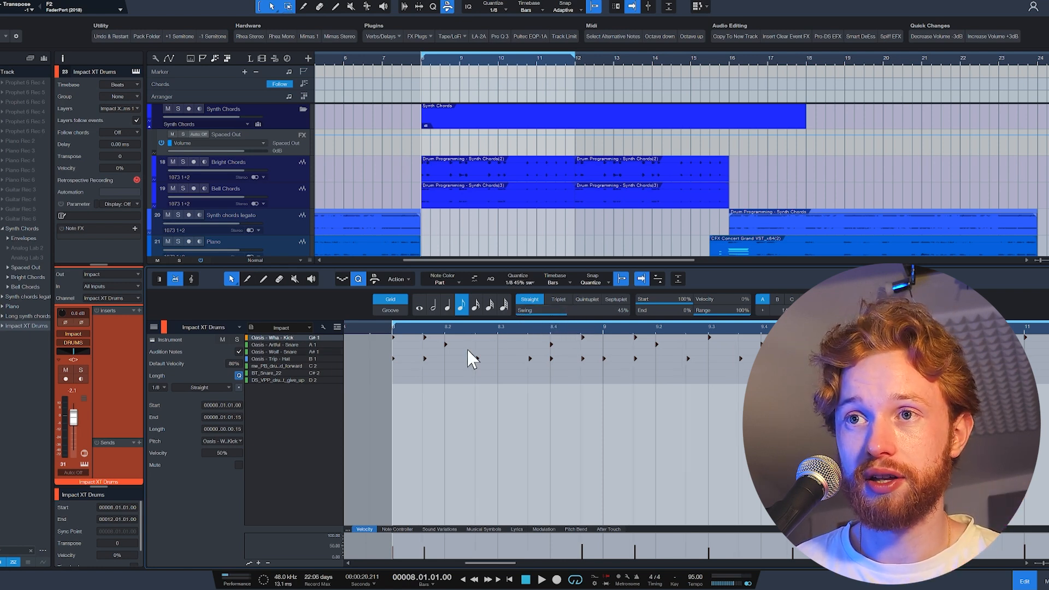
scroll(401, 381, up, 2)
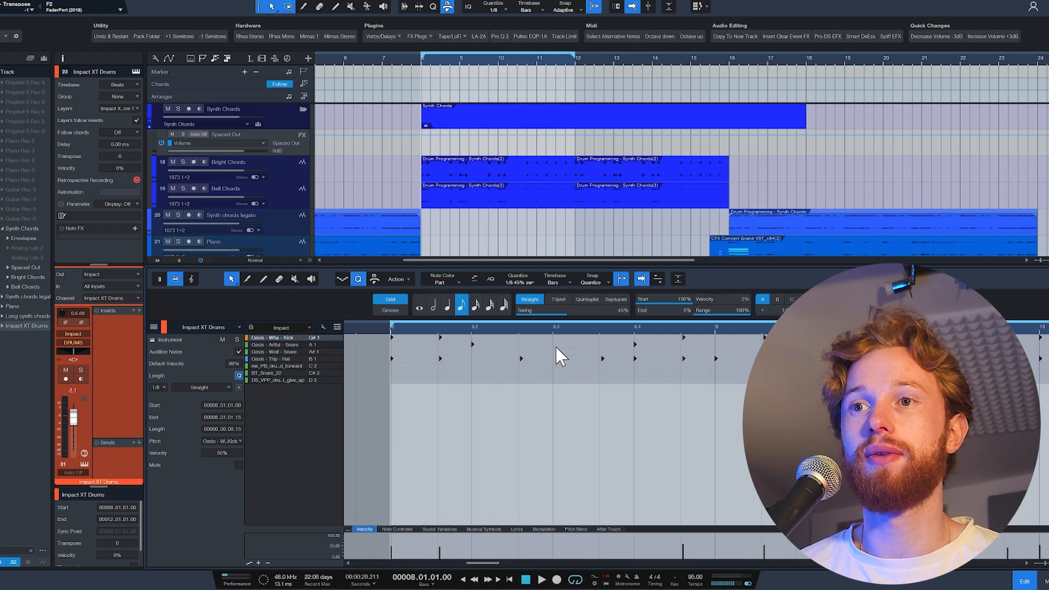
drag(572, 317, 577, 315)
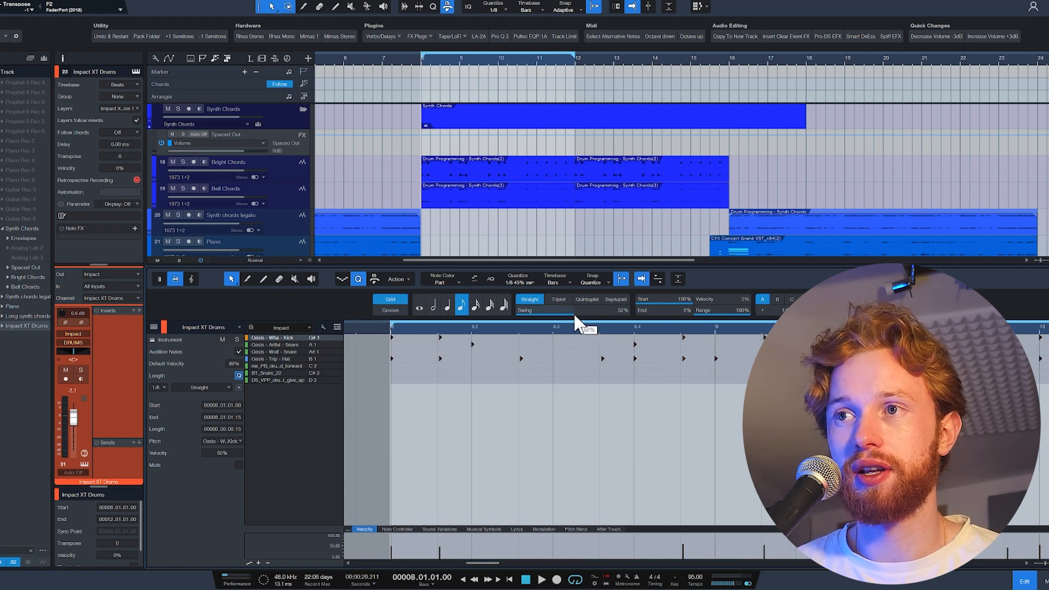
scroll(465, 367, up, 2)
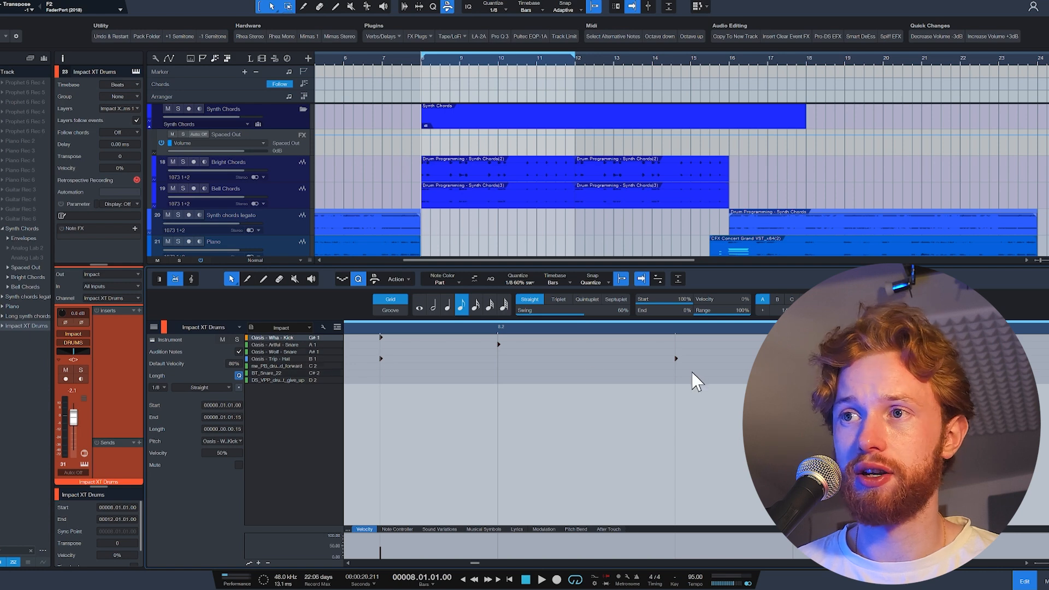
scroll(726, 375, down, 4)
scroll(727, 375, down, 2)
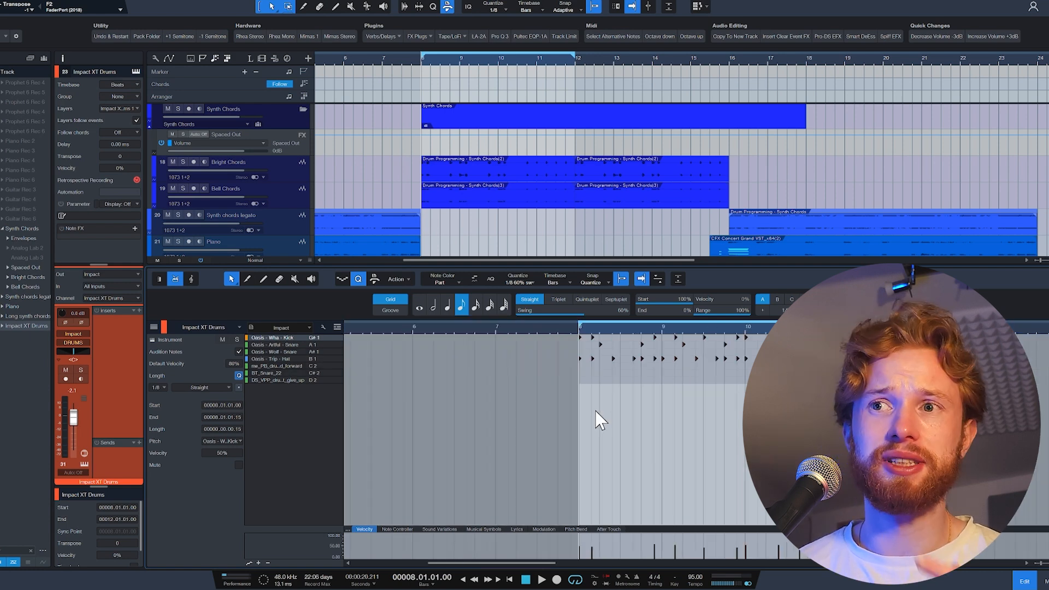
scroll(644, 350, up, 2)
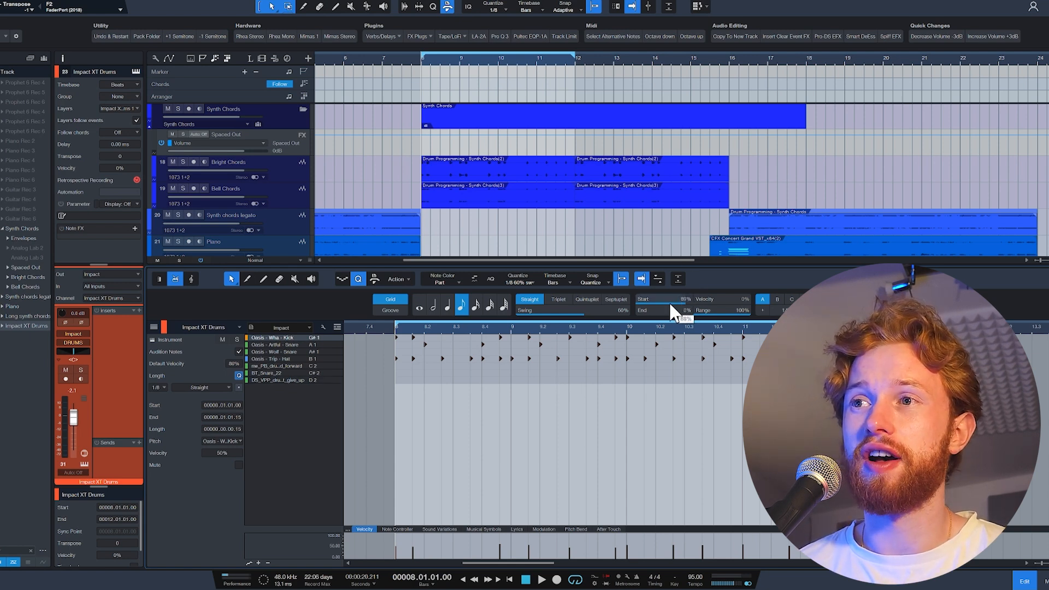
drag(674, 310, 705, 312)
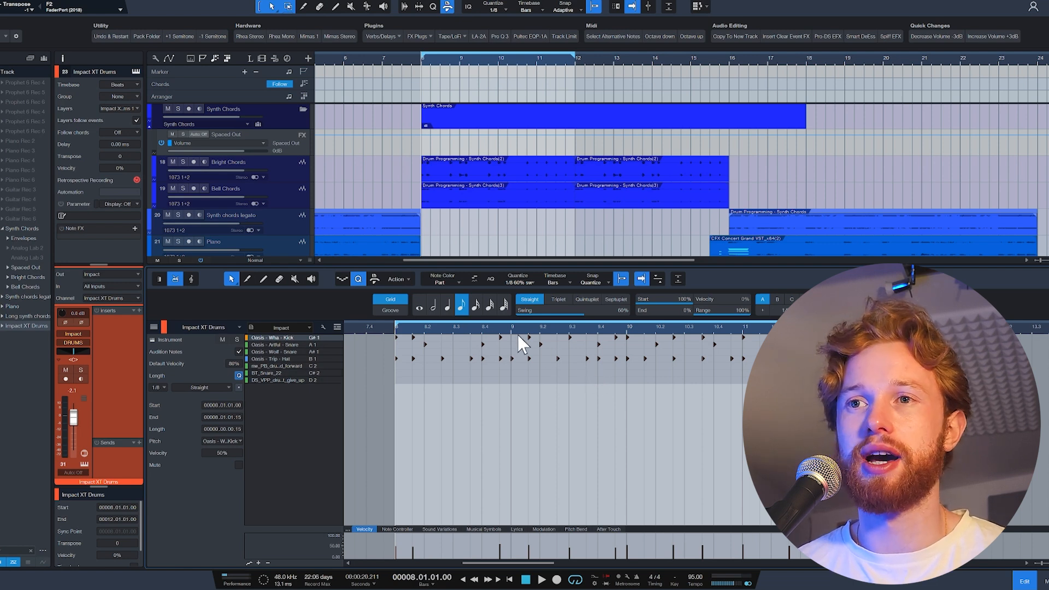
Humanize the drum notes off the bar downbeats with a velocity range of -12% to 12% and a note start range of -0.00.06 to 0.00.12.
scroll(397, 400, up, 2)
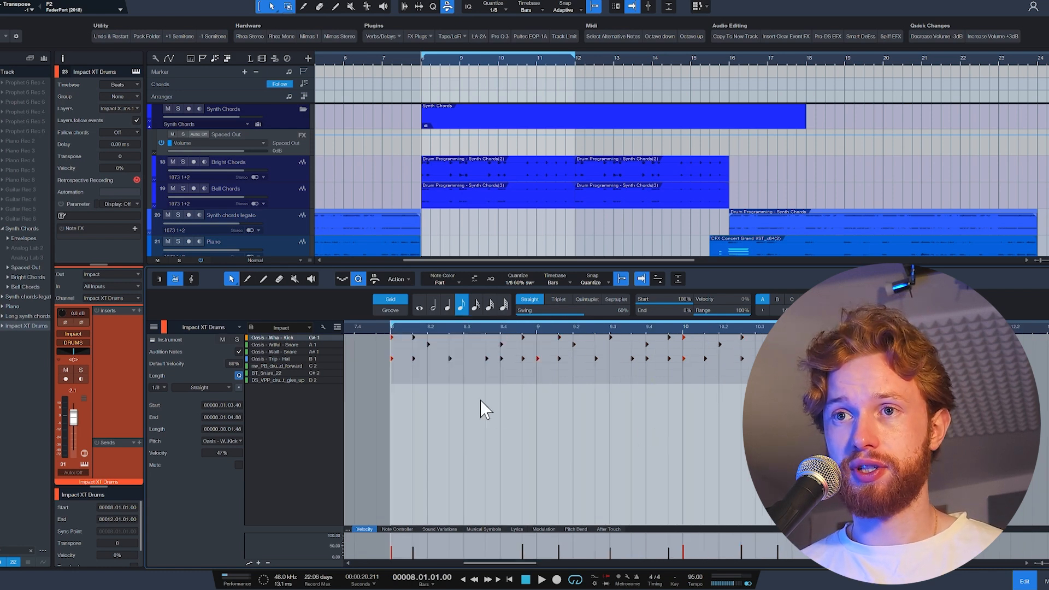
key(alt+h)
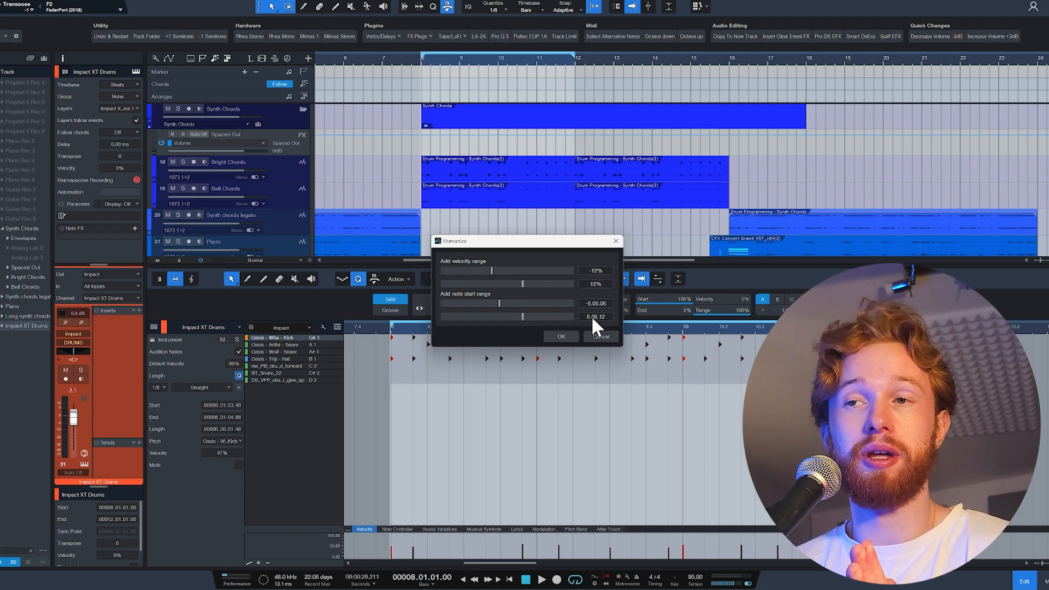
click(550, 337)
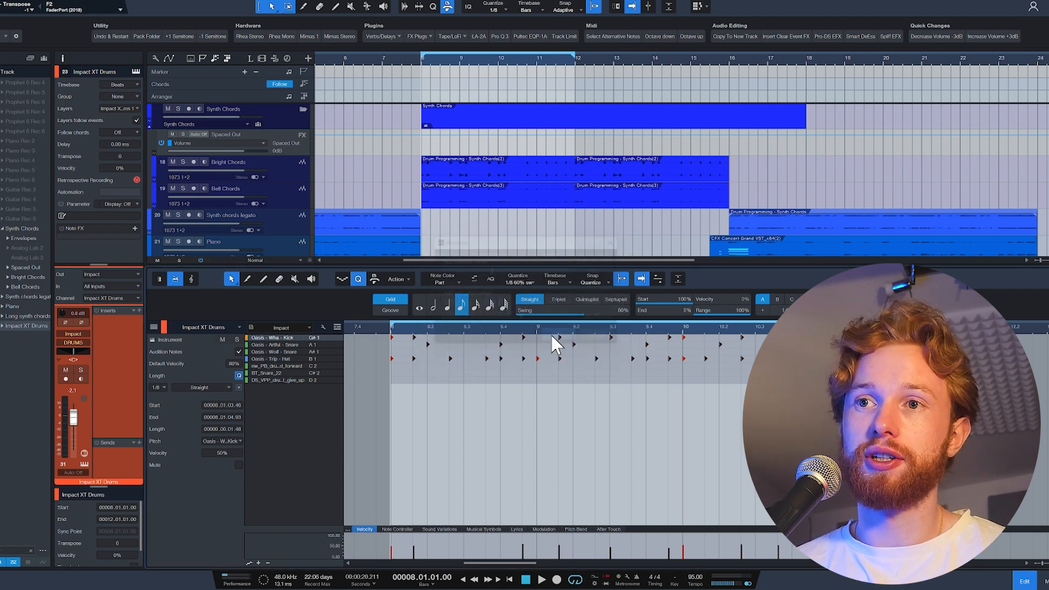
scroll(415, 370, up, 10)
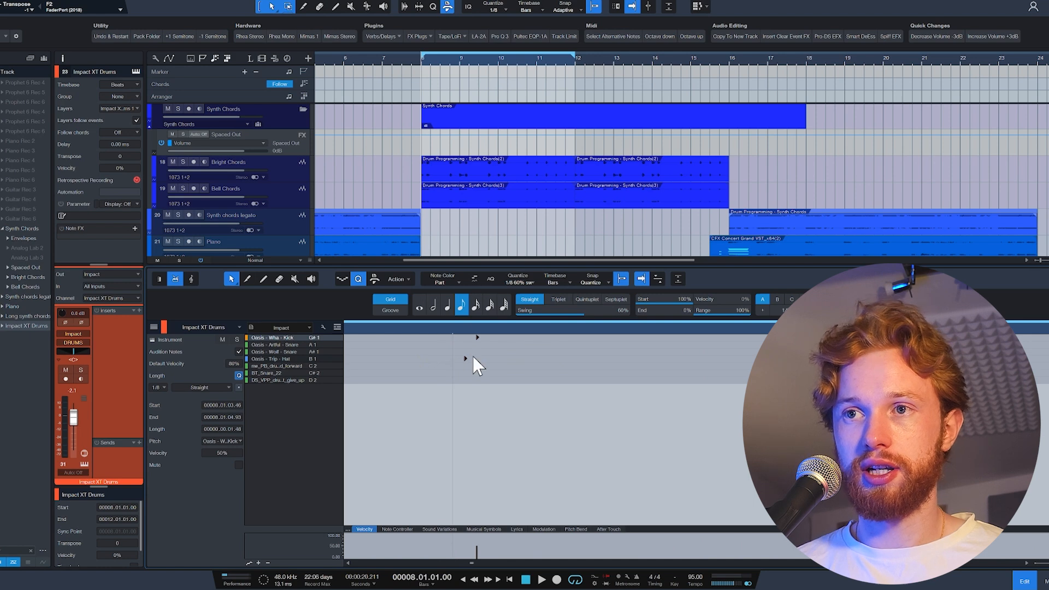
scroll(463, 353, down, 10)
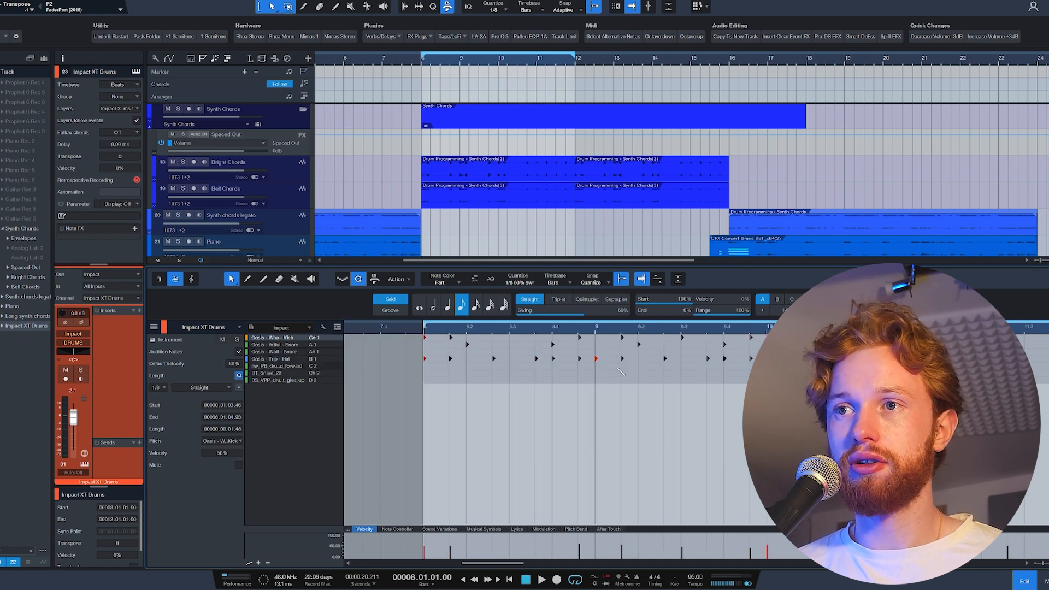
scroll(598, 356, up, 7)
scroll(579, 365, down, 5)
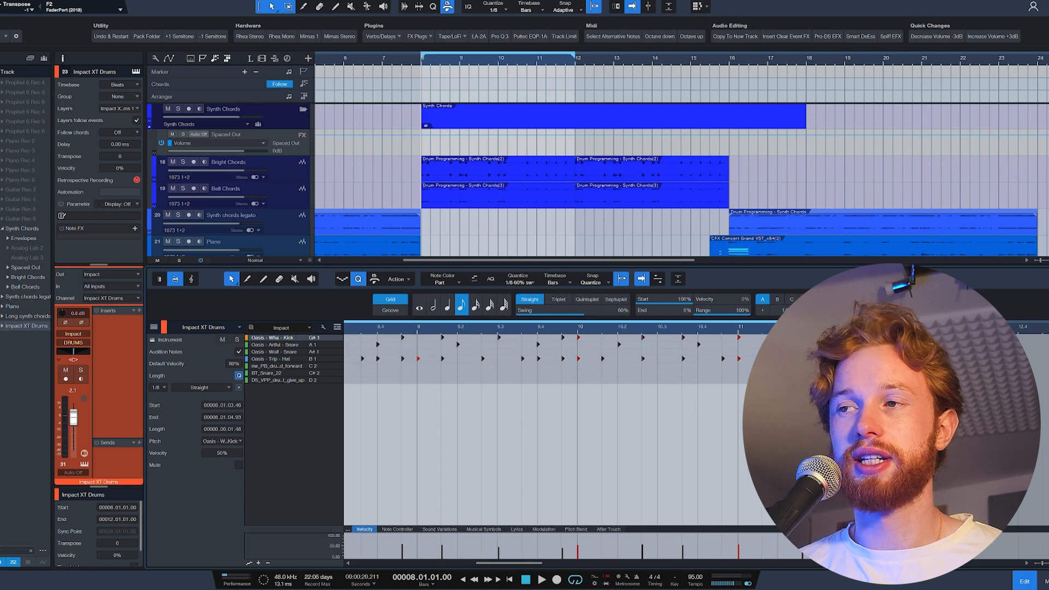
Compare playback of the drum loop from bar 8 with and without the Humanize changes, ending with them applied.
scroll(580, 382, down, 1)
key(space)
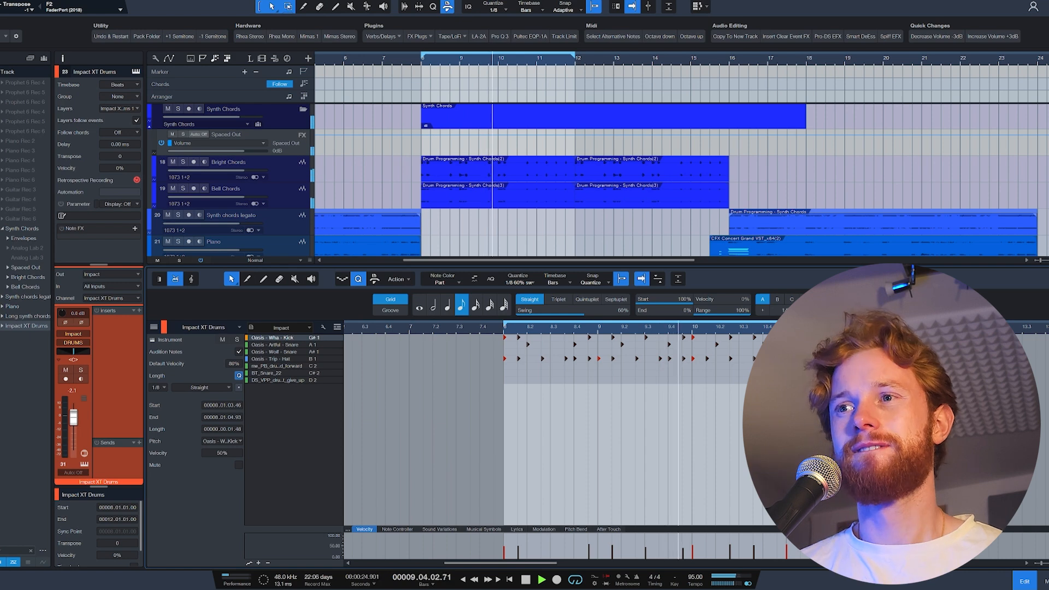
key(space)
key(space)
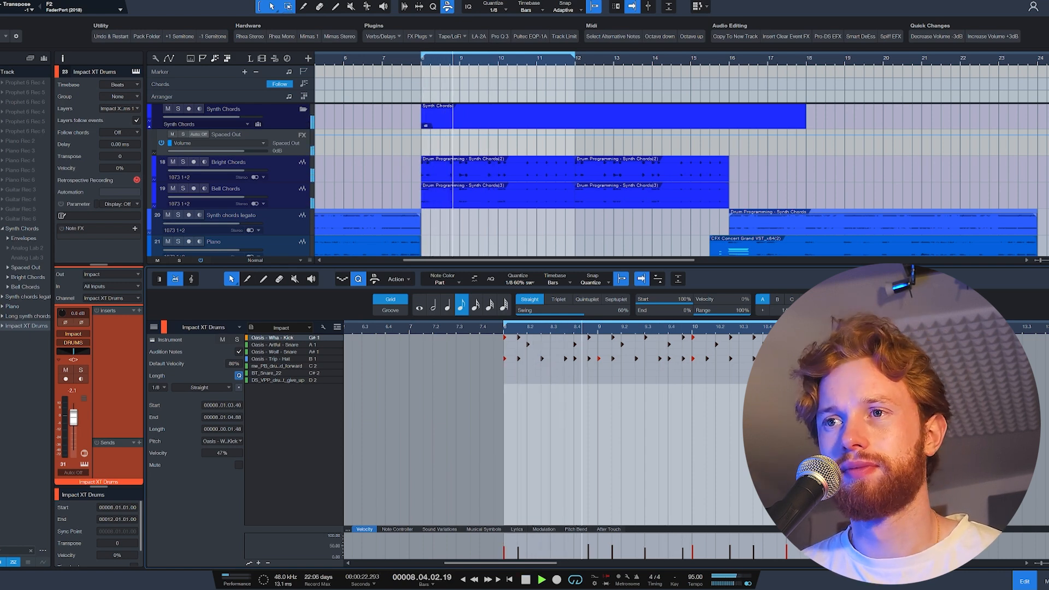
key(space)
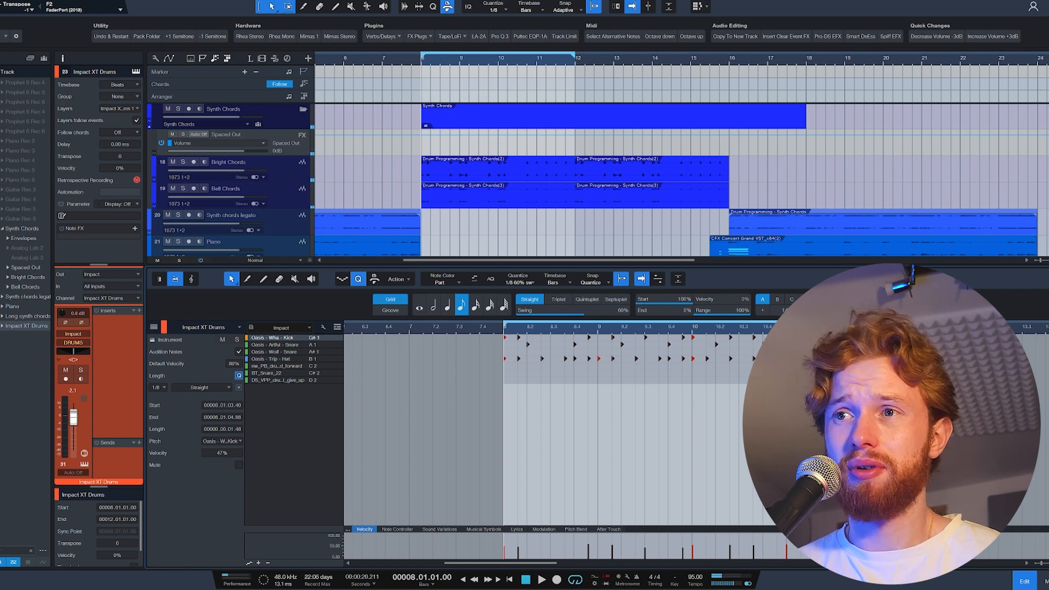
key(ctrl+z)
scroll(562, 374, up, 9)
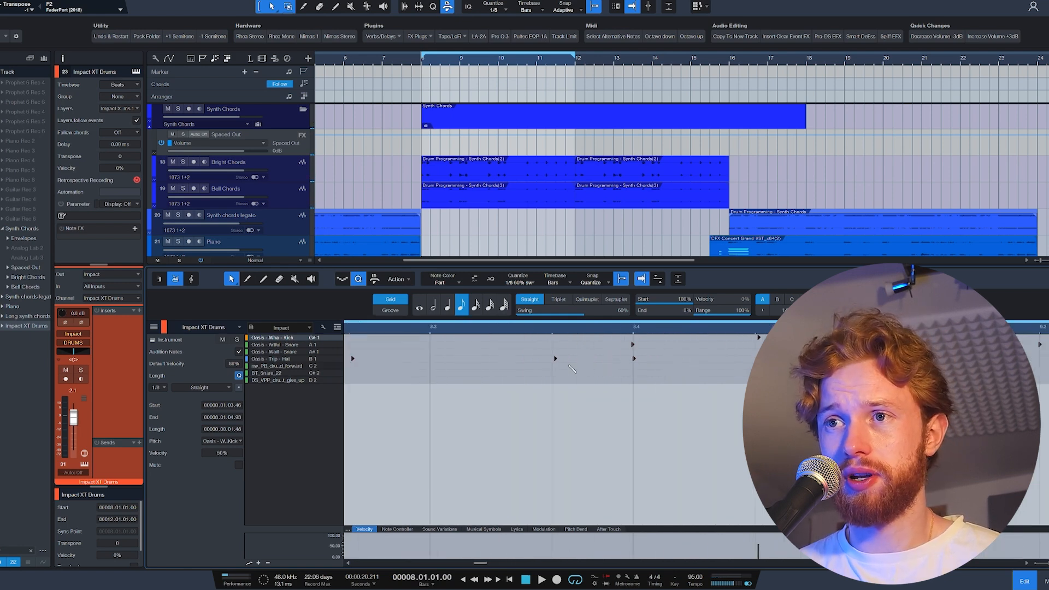
scroll(563, 370, down, 6)
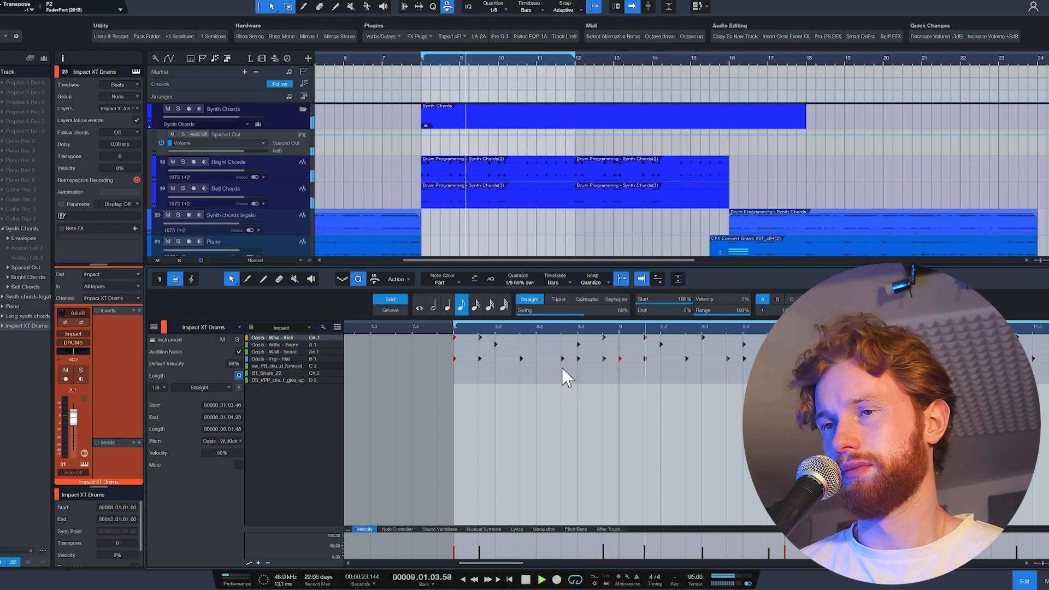
key(space)
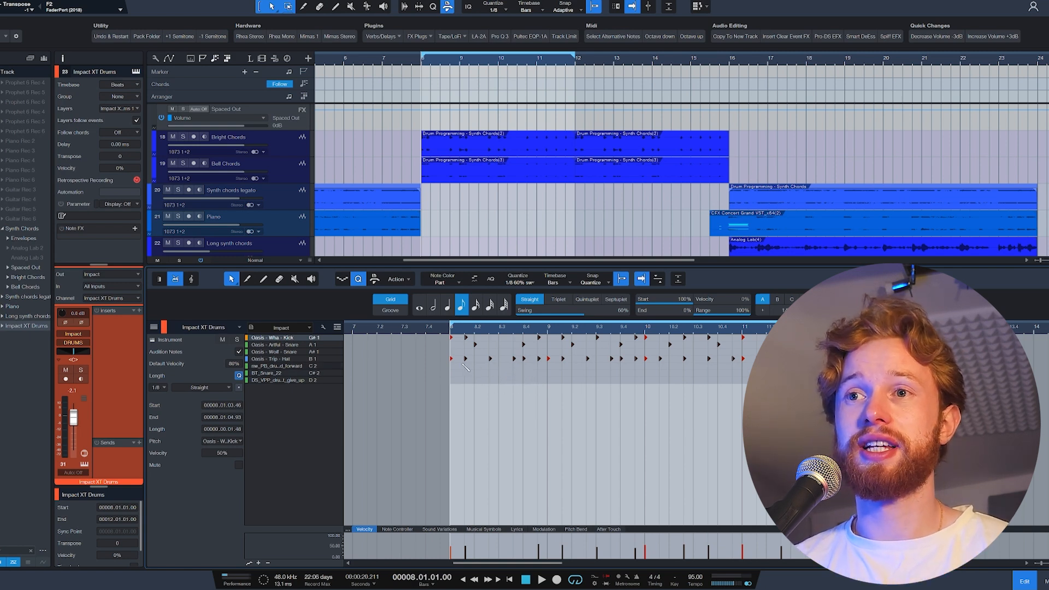
Lower the velocity of the four off-beat Oasis - Wha - Kick notes in bars 8 and 9 to 12%.
scroll(465, 367, up, 3)
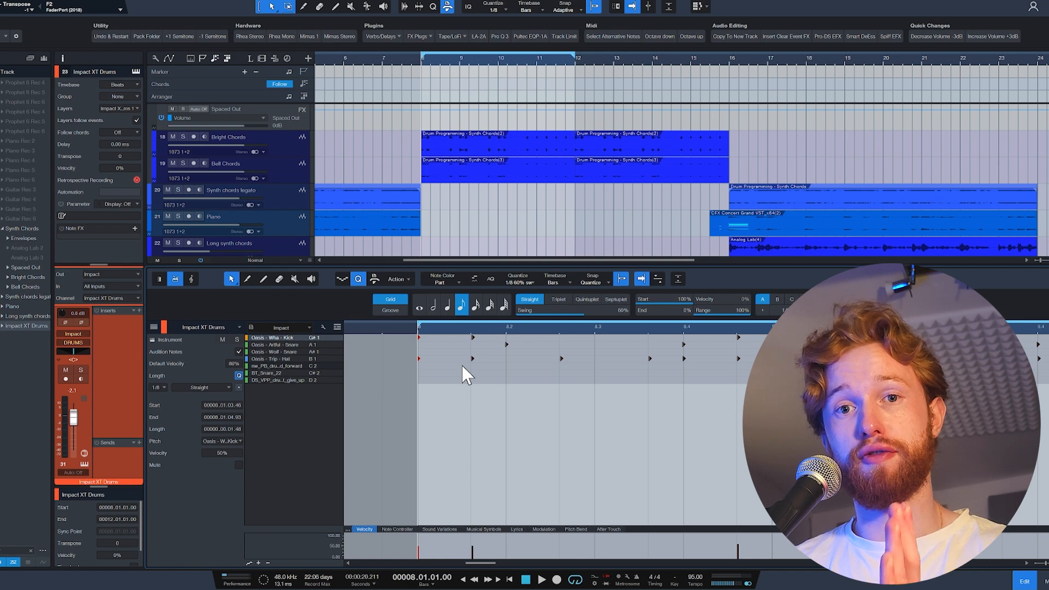
mouse_move(472, 361)
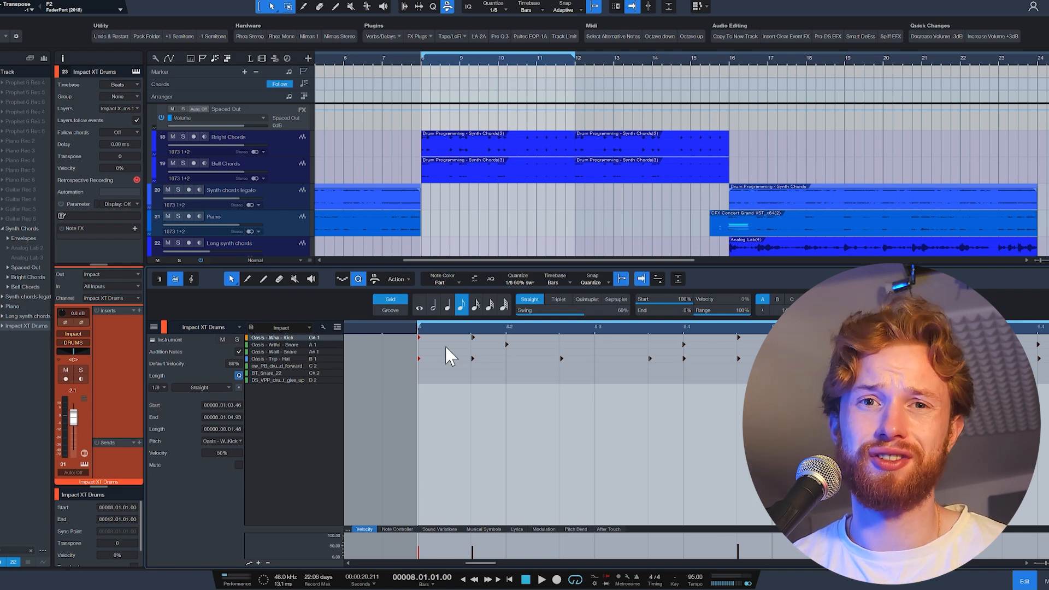
scroll(516, 375, down, 3)
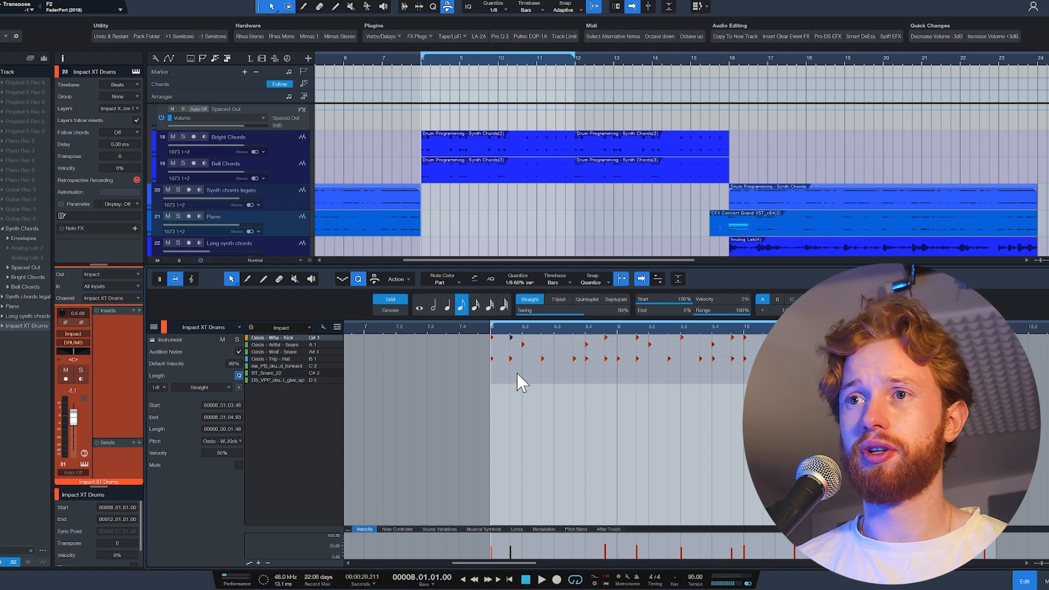
shift+click(606, 338)
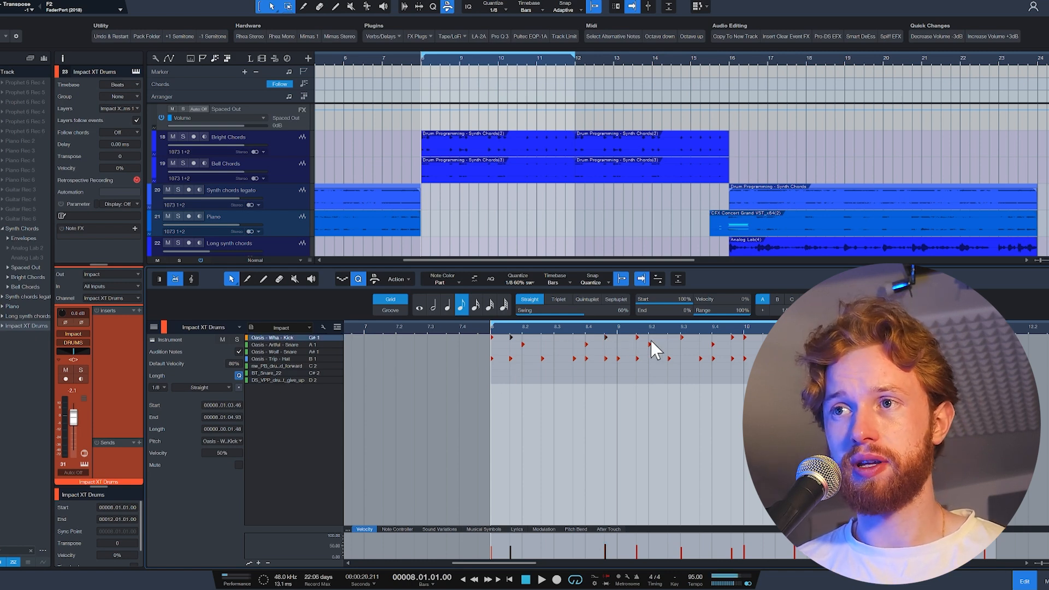
shift+click(638, 338)
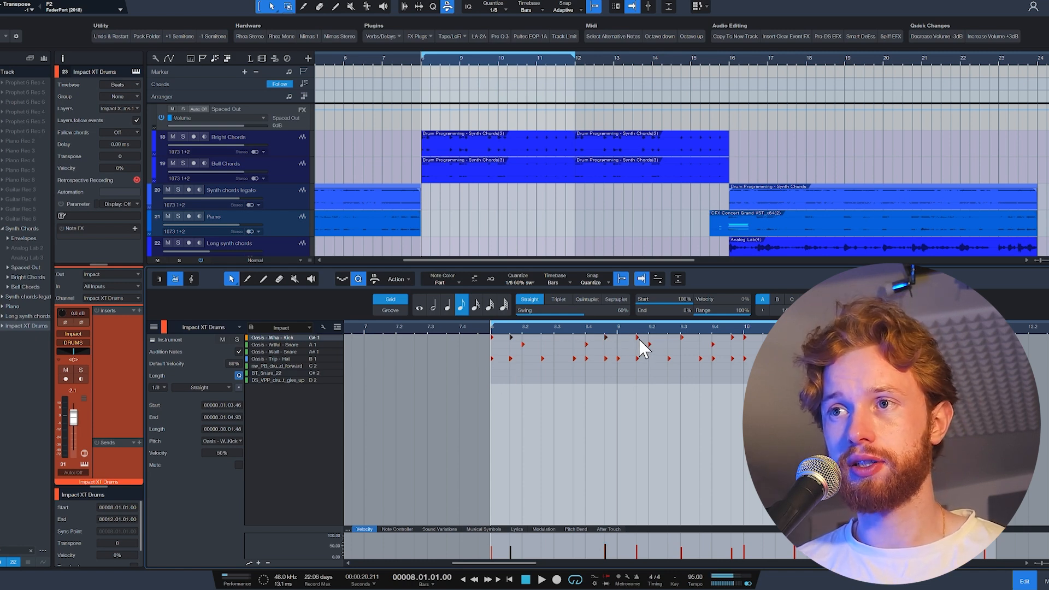
shift+click(732, 337)
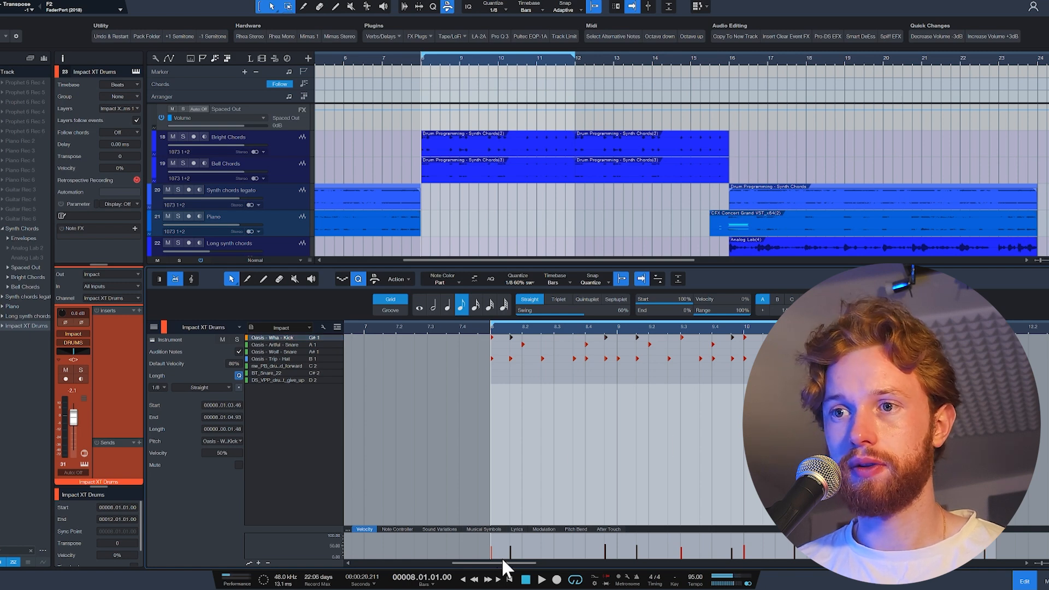
drag(510, 549, 516, 558)
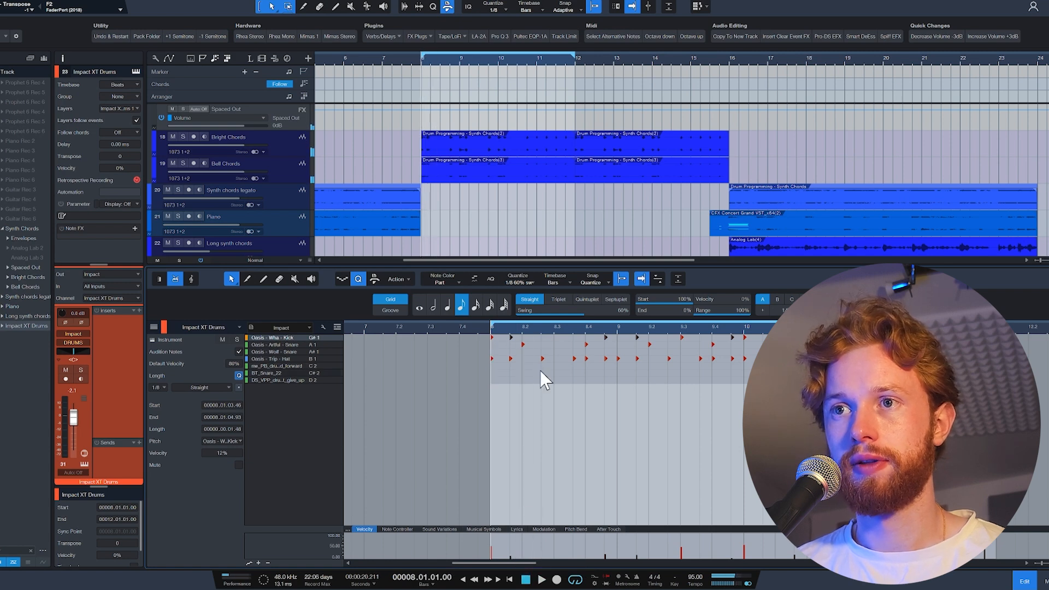
Lower the velocity of the off-beat Oasis - Trip - Hat notes to 1% and play the loop from bar 8.
click(510, 359)
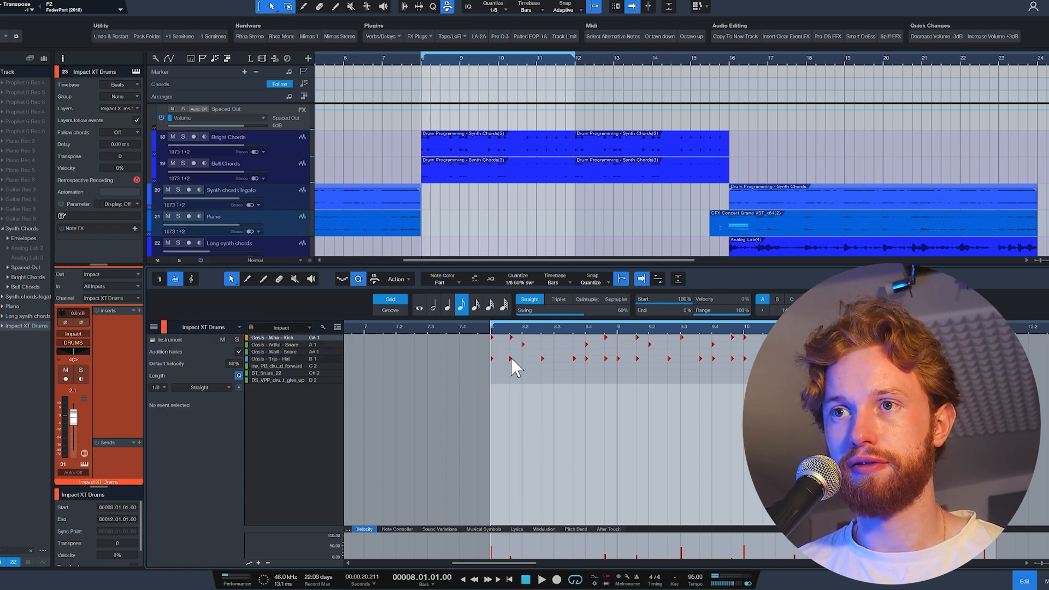
shift+click(574, 359)
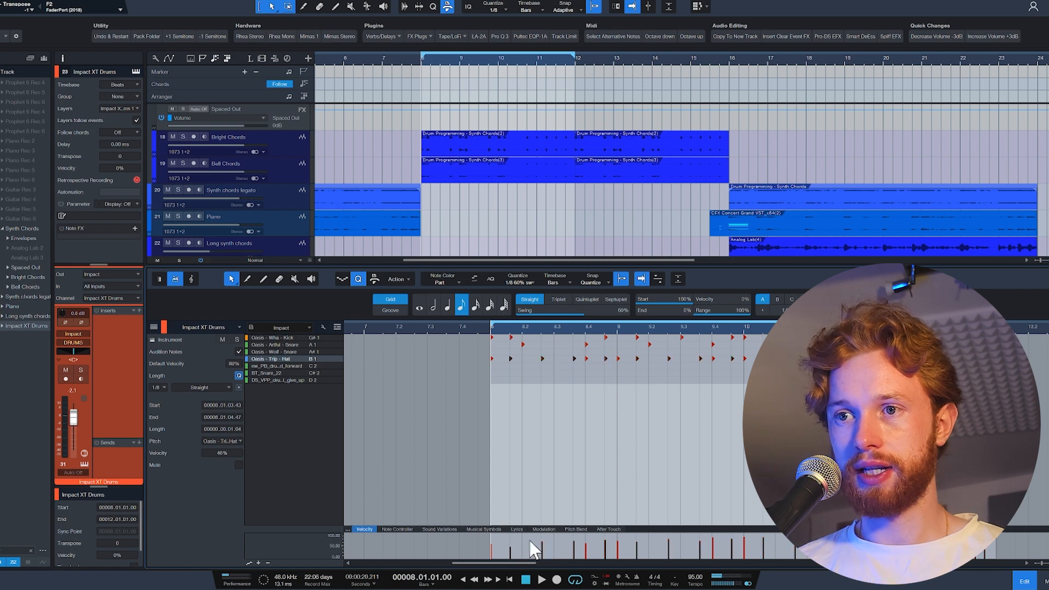
drag(543, 545, 542, 558)
key(space)
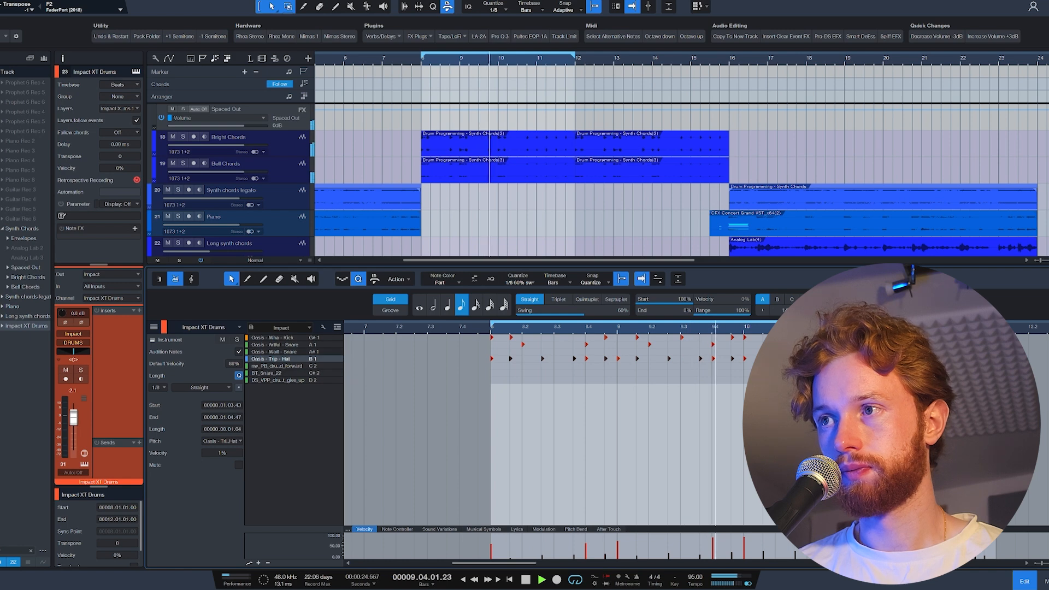
key(space)
Set the velocity of the off-beat Oasis - Trip - Hat note on beat 4 of bar 11 to 7% and play the loop.
scroll(978, 359, up, 3)
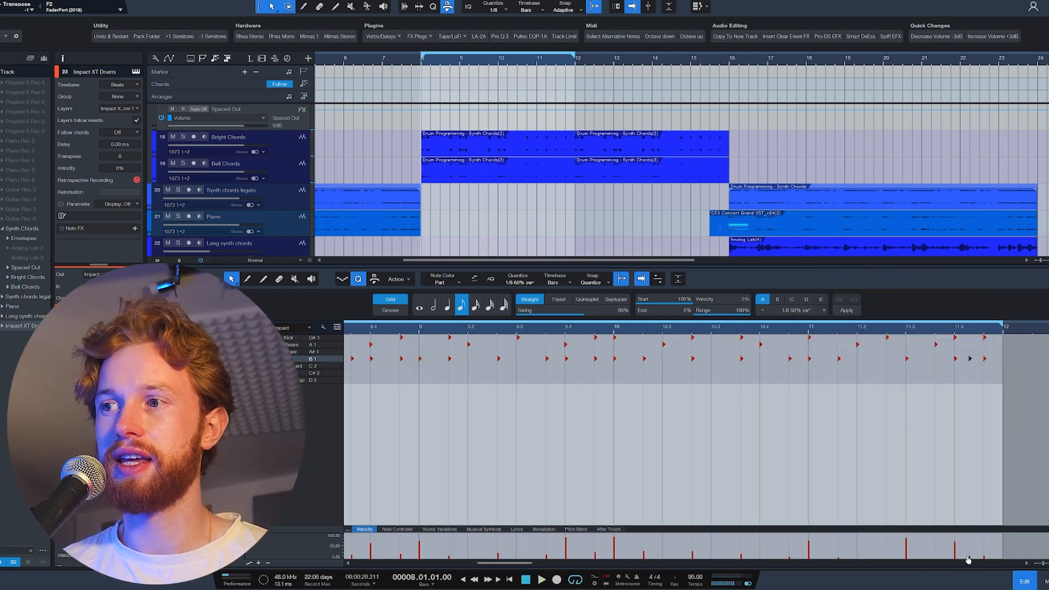
mouse_move(970, 561)
drag(970, 561, 971, 563)
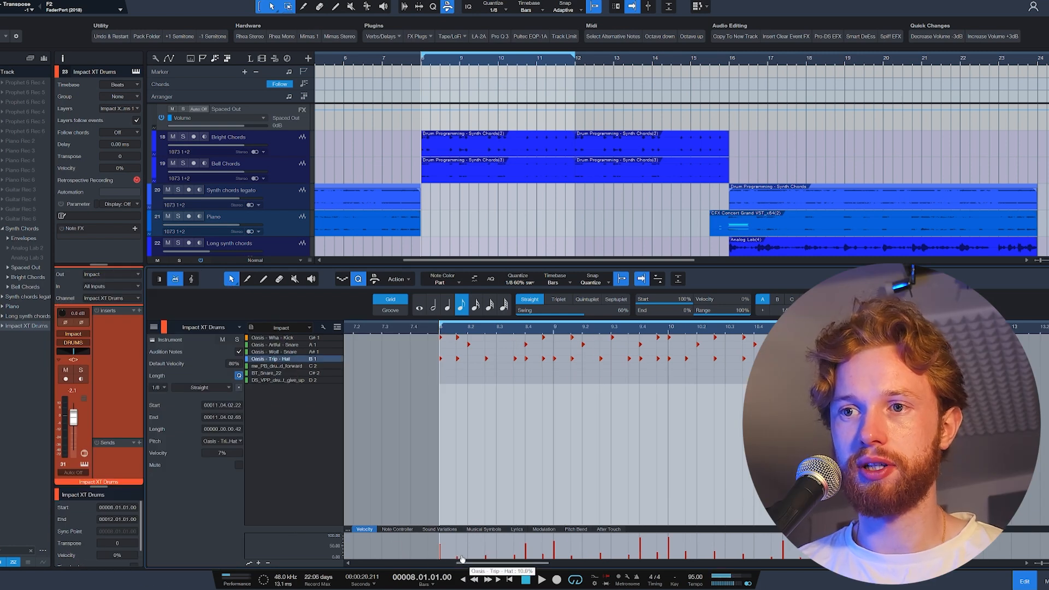
key(space)
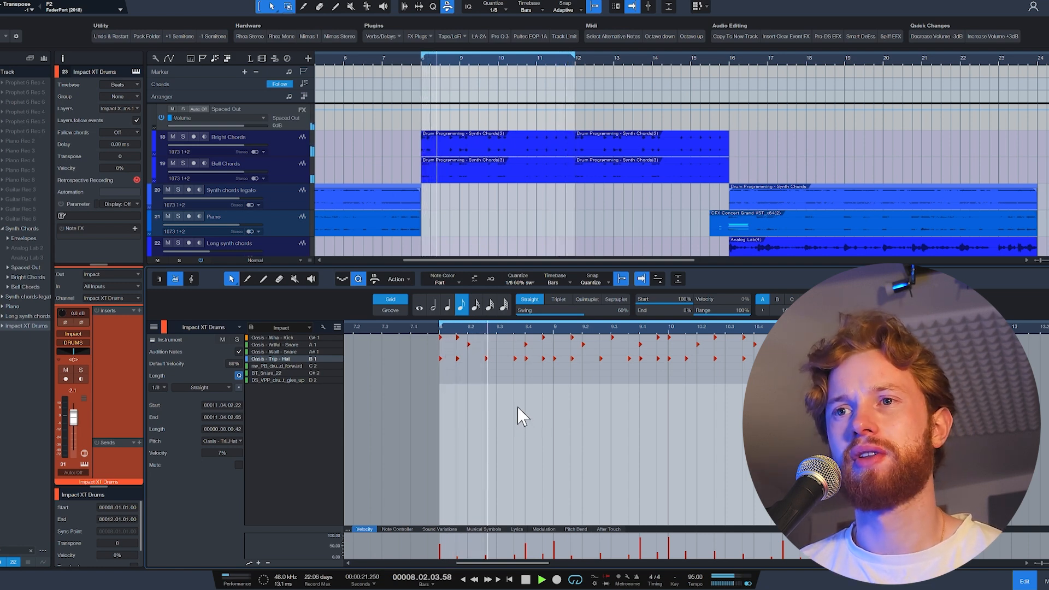
key(space)
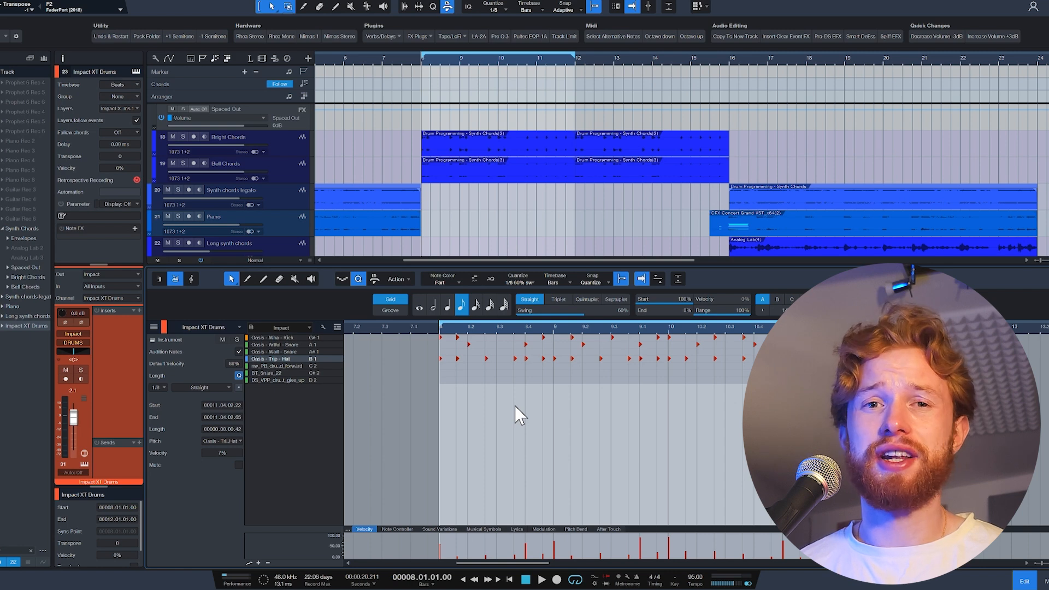
Switch the quantize grid to 1/16 and audition the opening of bar 8 to find a spot for a ghost note.
scroll(464, 387, up, 4)
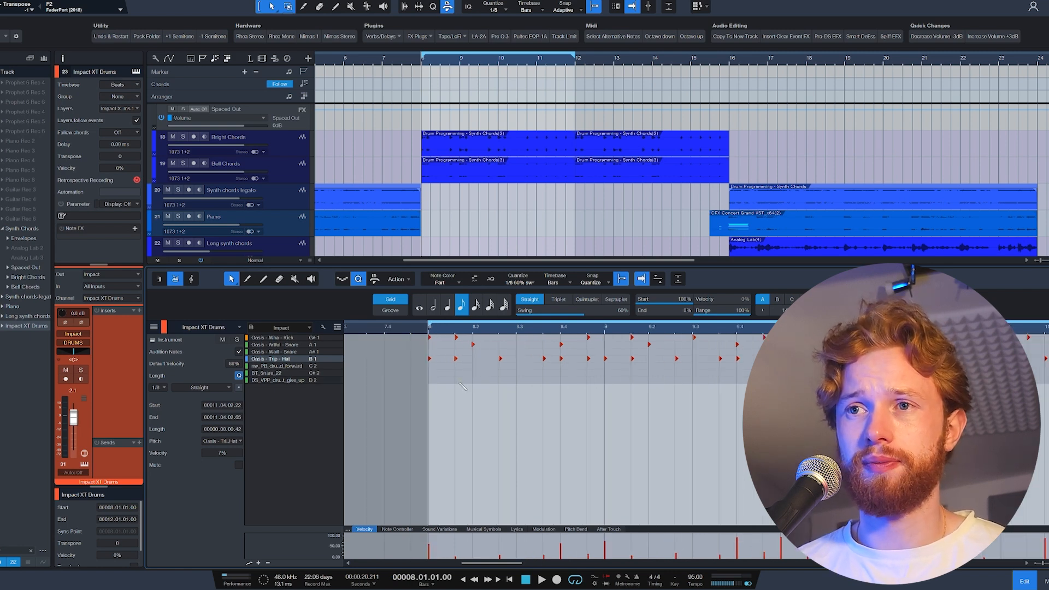
click(476, 304)
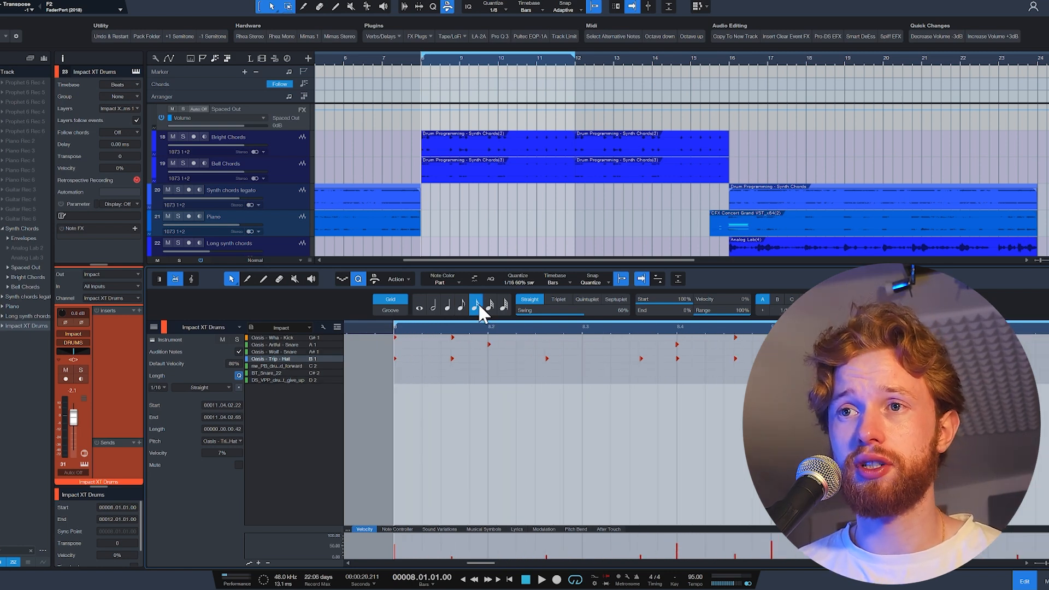
click(452, 358)
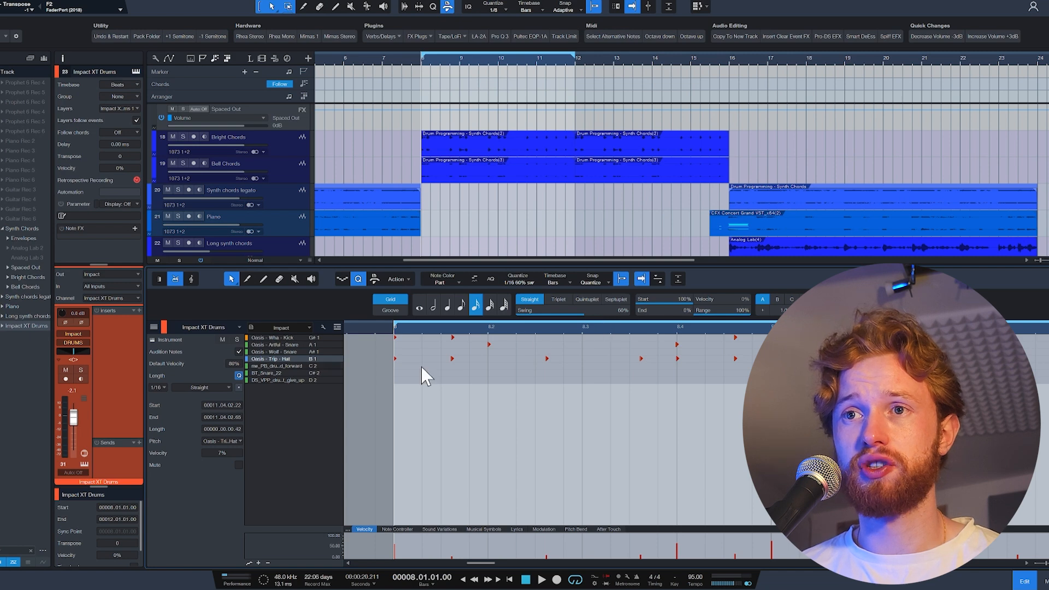
scroll(464, 408, down, 2)
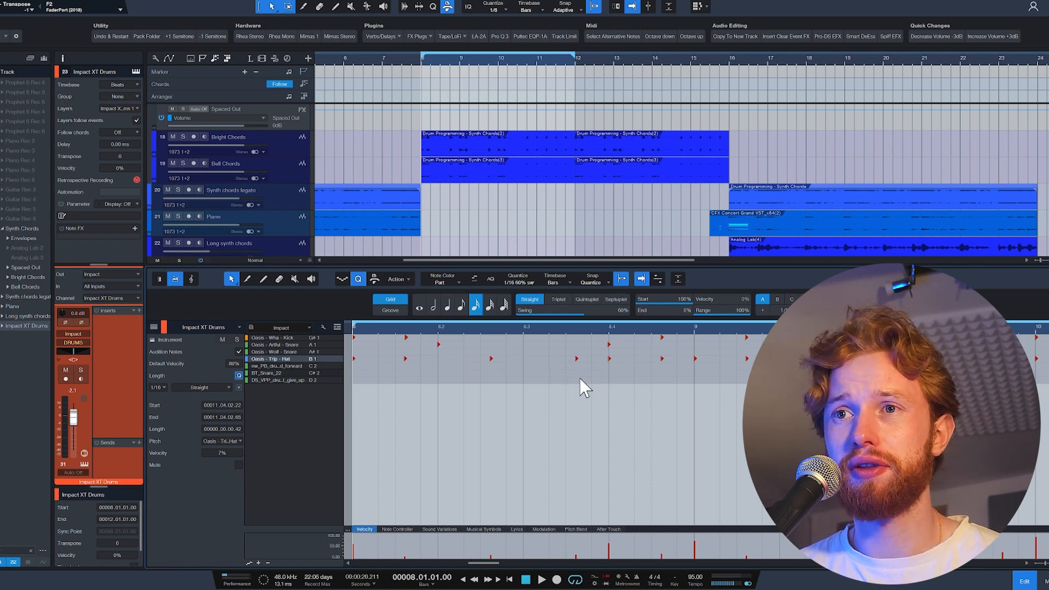
key(space)
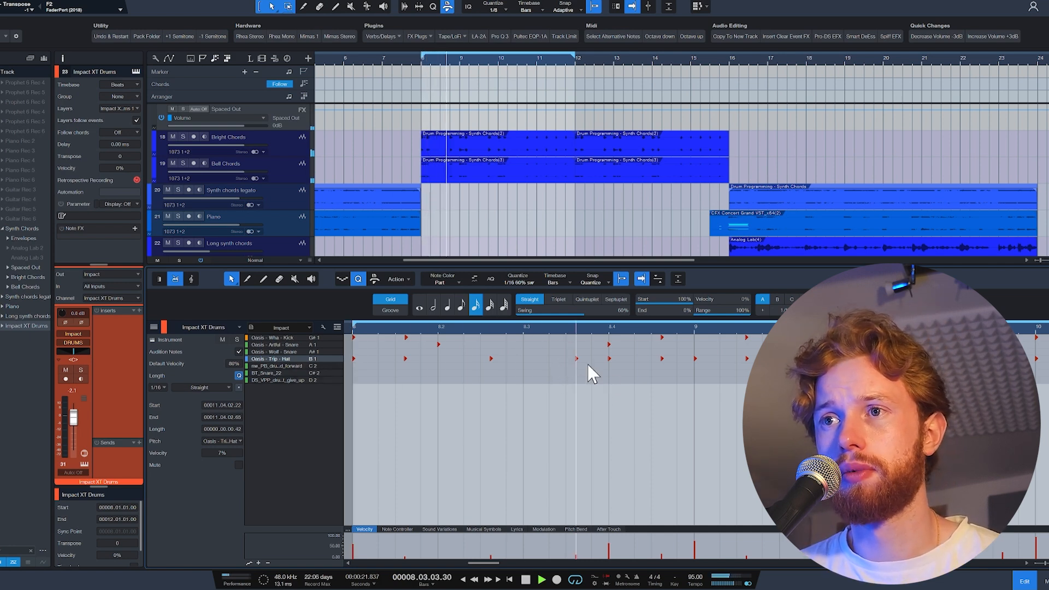
key(space)
key(space)
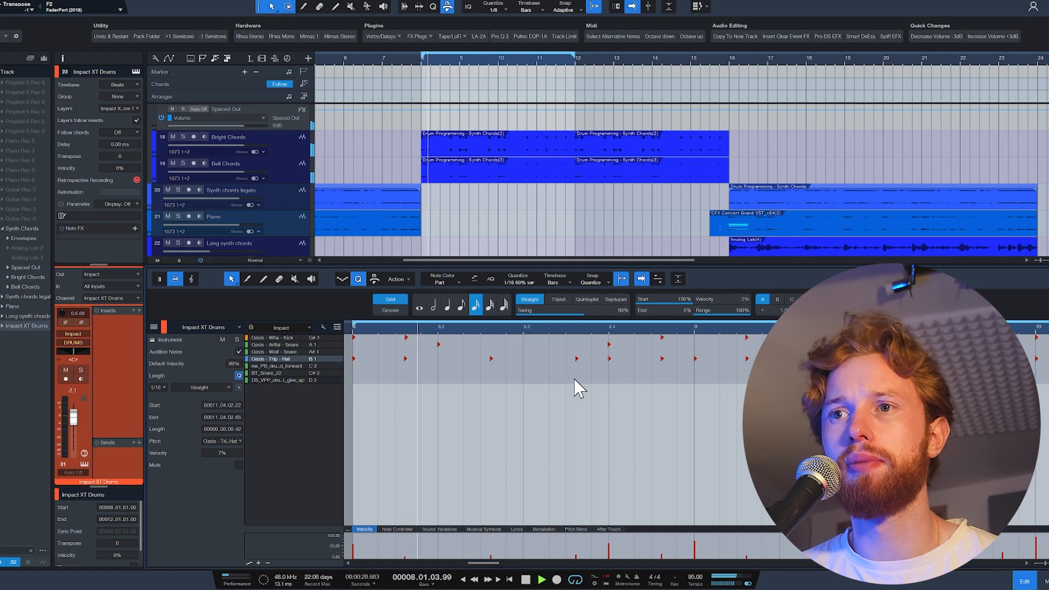
key(space)
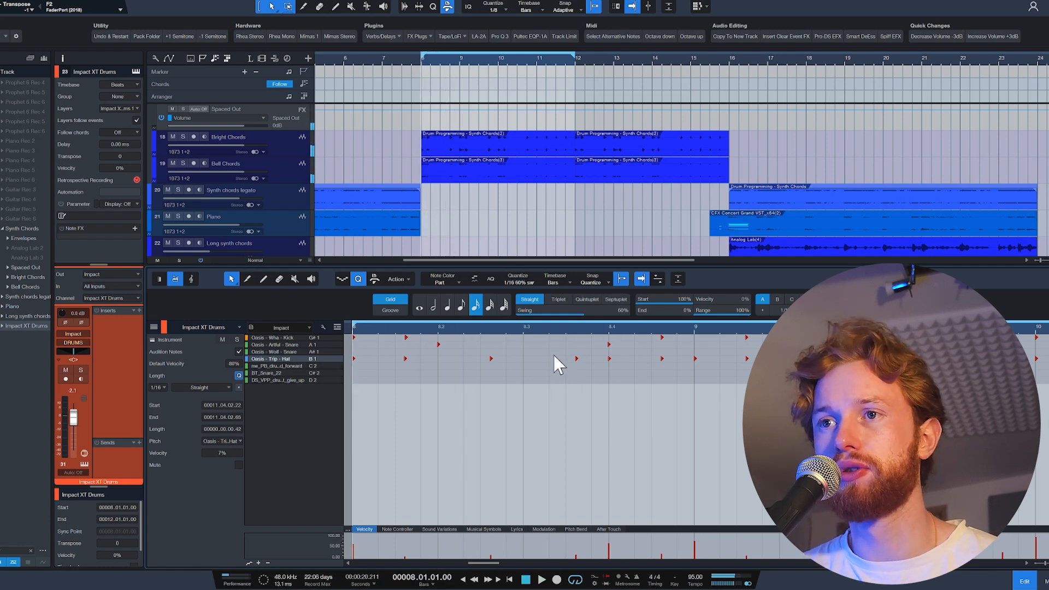
Add an Oasis - Wha - Kick note at 8.3.2, lower its velocity to 13% and play it back.
click(551, 338)
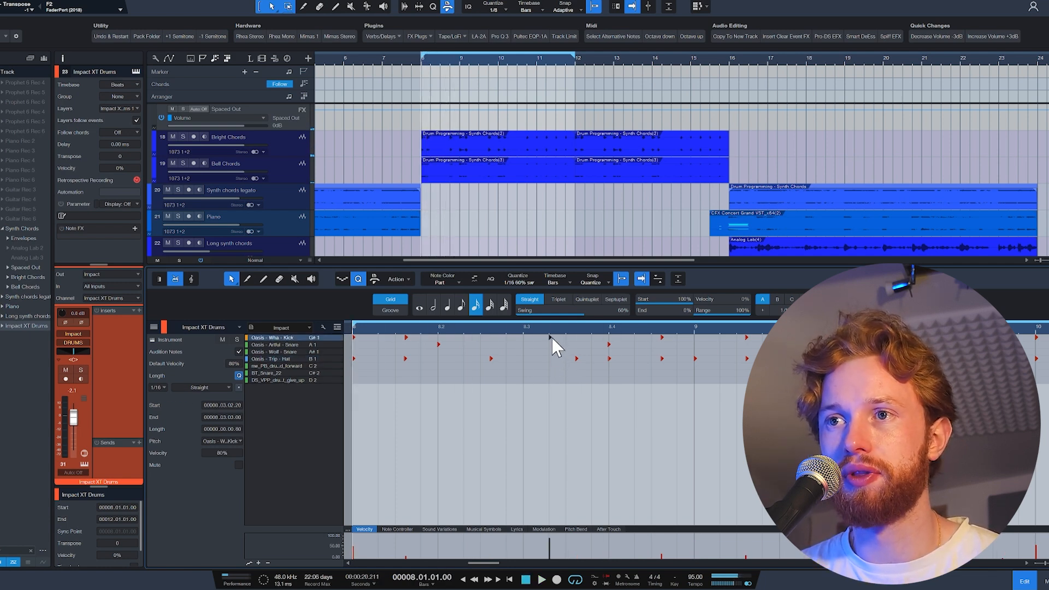
drag(551, 541, 551, 555)
key(space)
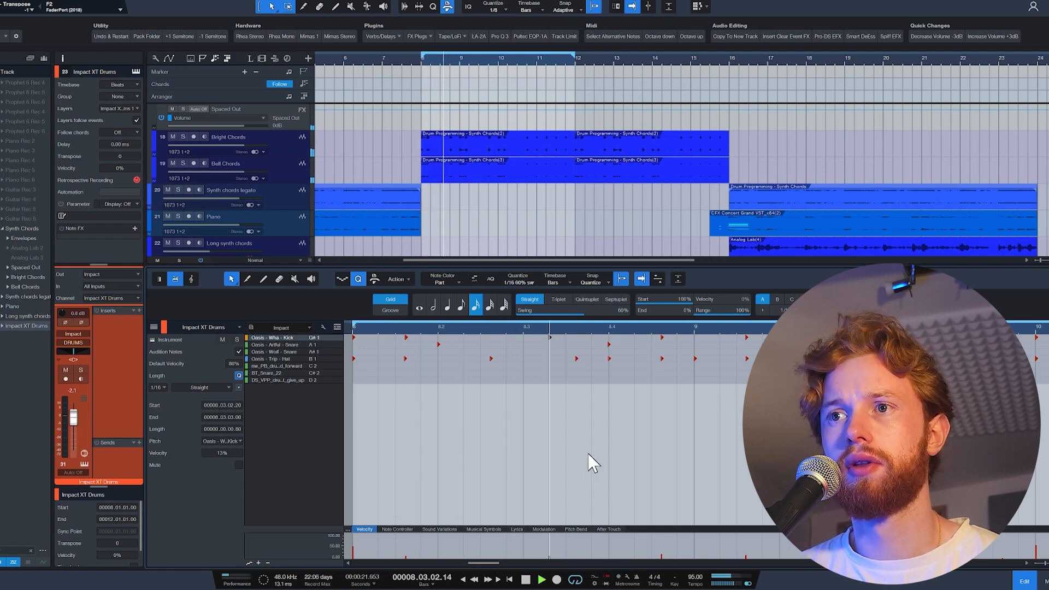
key(space)
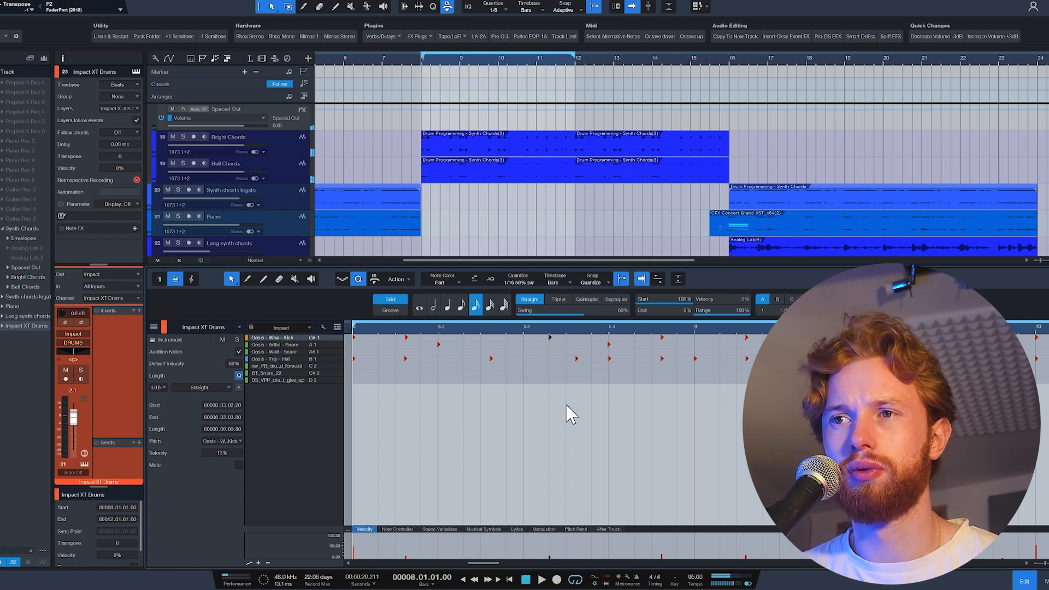
Move the added note at 8.3.2 to Oasis - Artful - Snare and play it back.
drag(551, 338, 553, 345)
key(space)
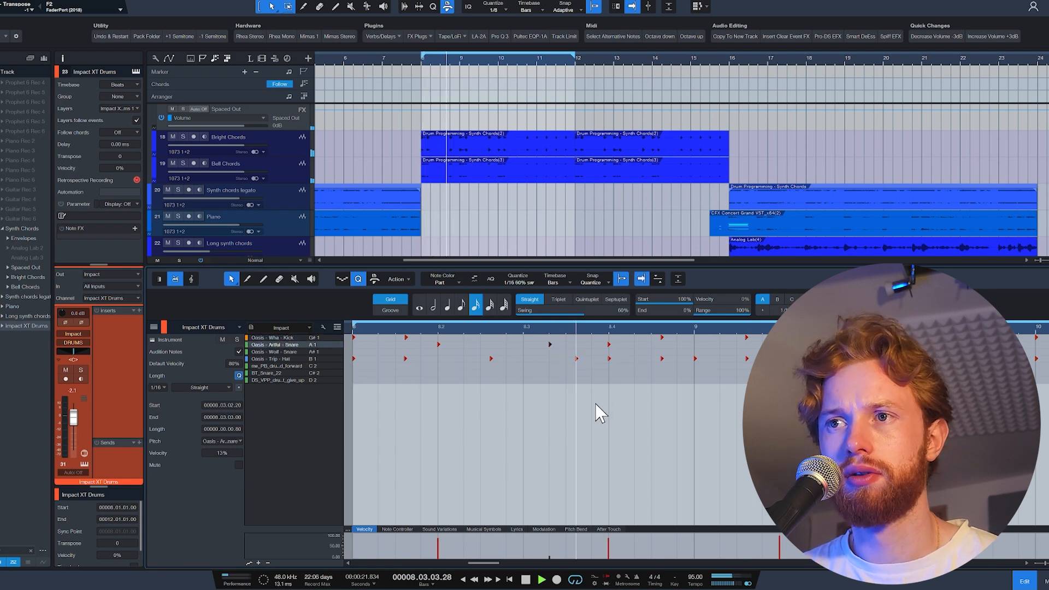
key(space)
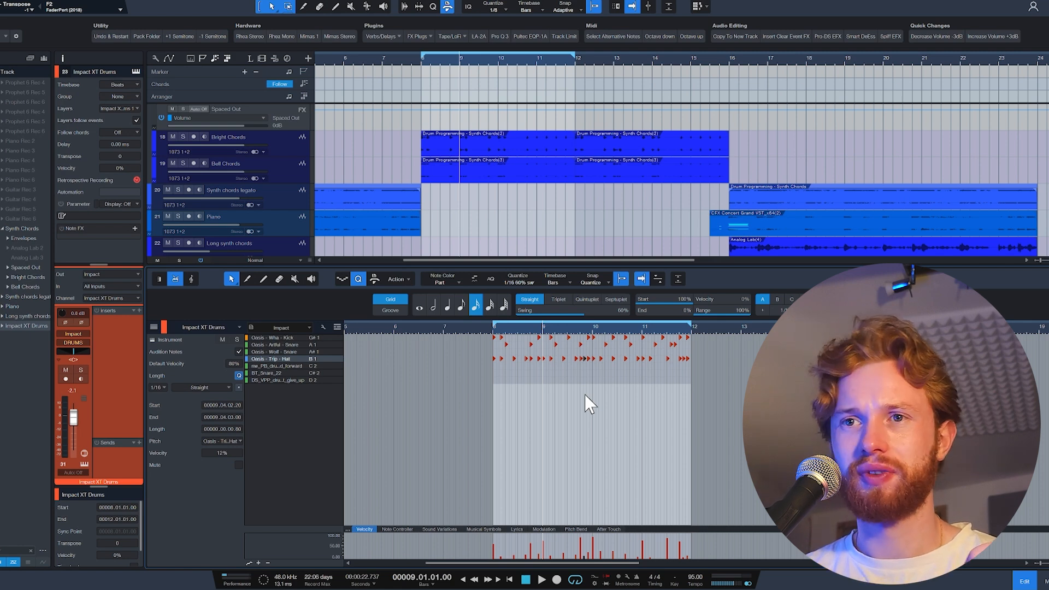
Duplicate all drum notes from bars 8 to 11 so they start again at bar 12, and extend the loop to bar 16.
scroll(584, 206, down, 3)
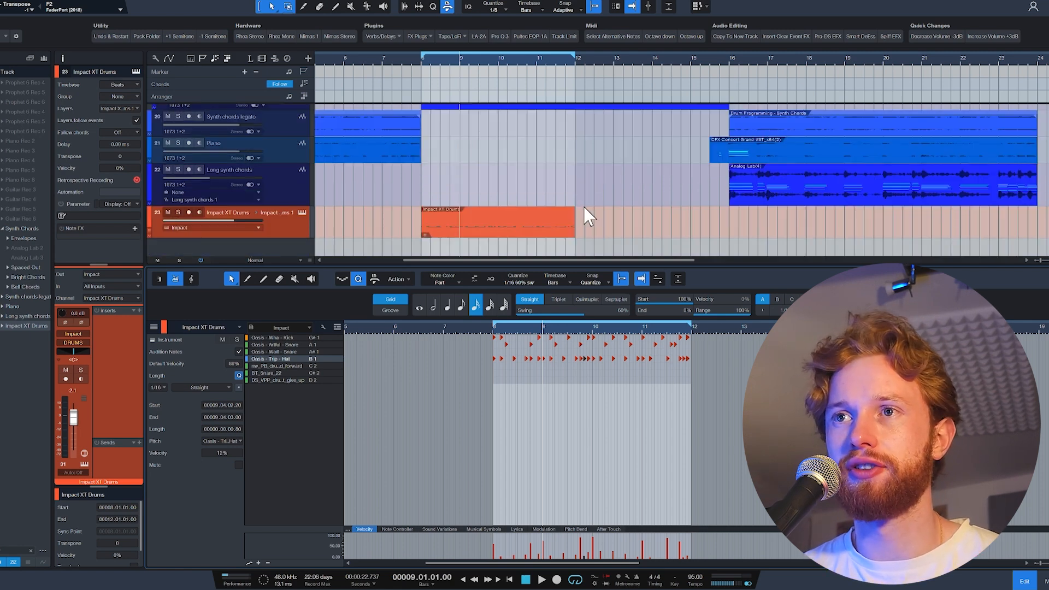
key(ctrl+a)
key(d)
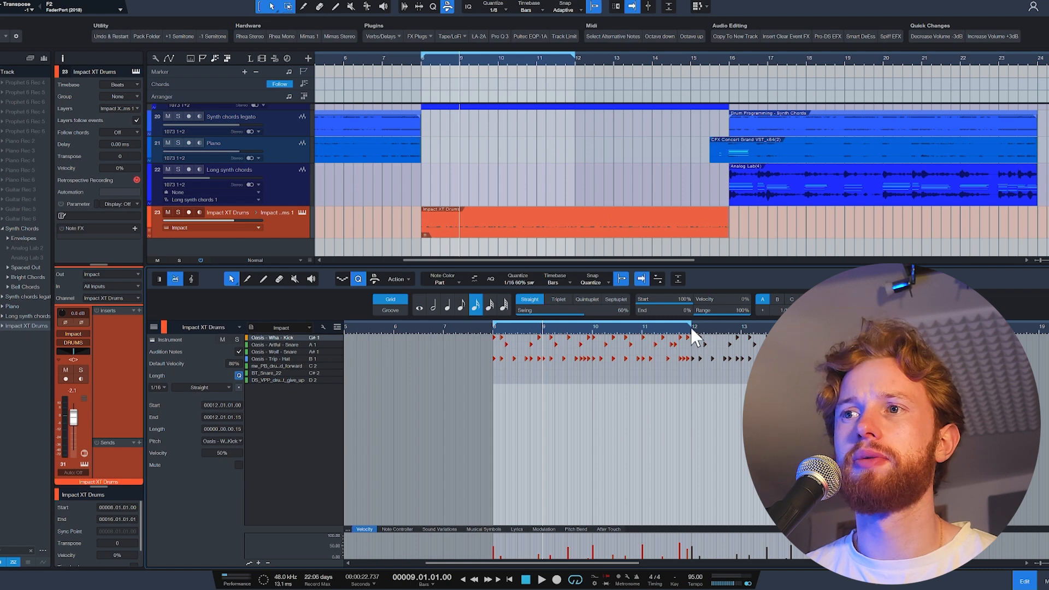
drag(691, 324, 889, 323)
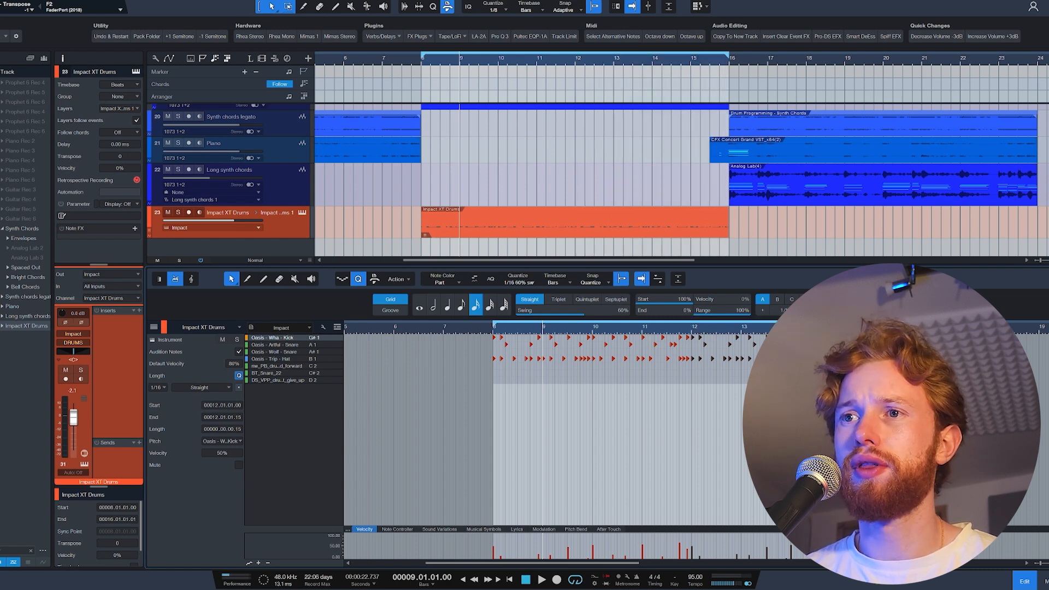
Layer an Oasis - Wolf - Snare copy under the snare on beat 4 of bar 9, lower its velocity to 40% and play it.
ctrl+scroll(544, 375, up, 5)
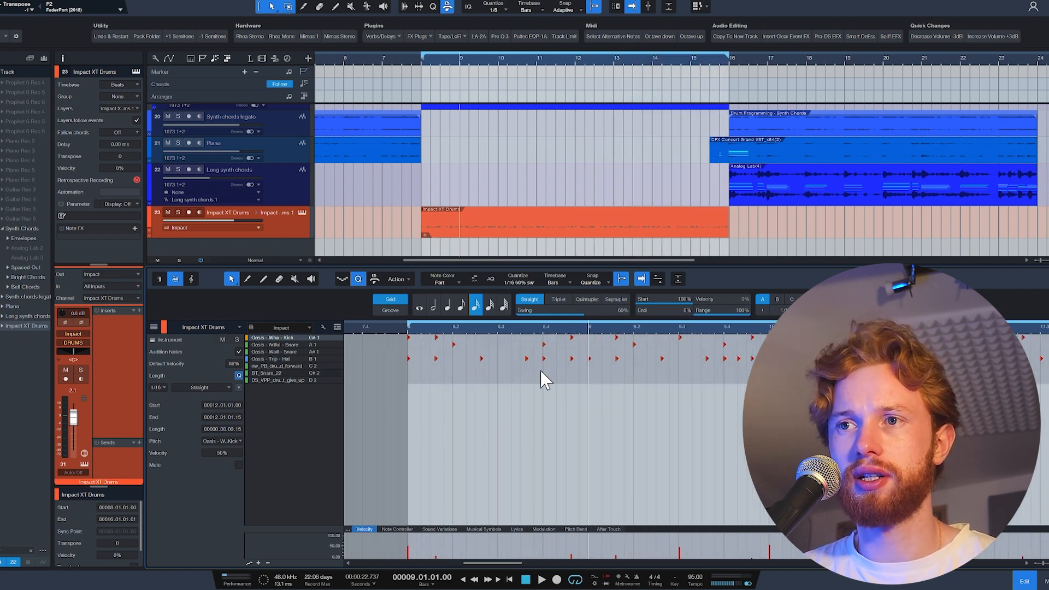
click(319, 345)
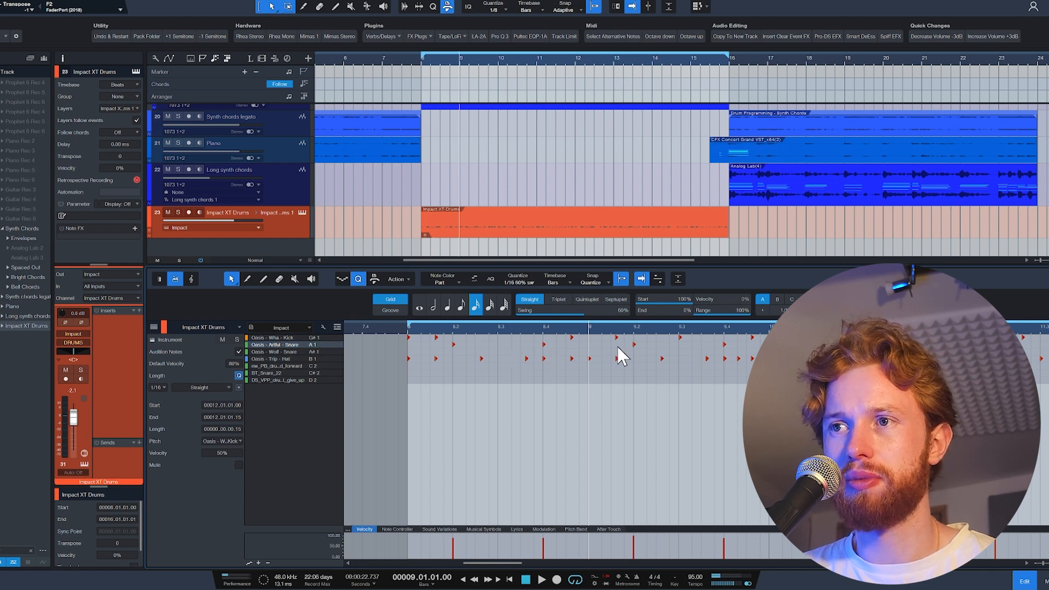
alt+drag(725, 345, 725, 352)
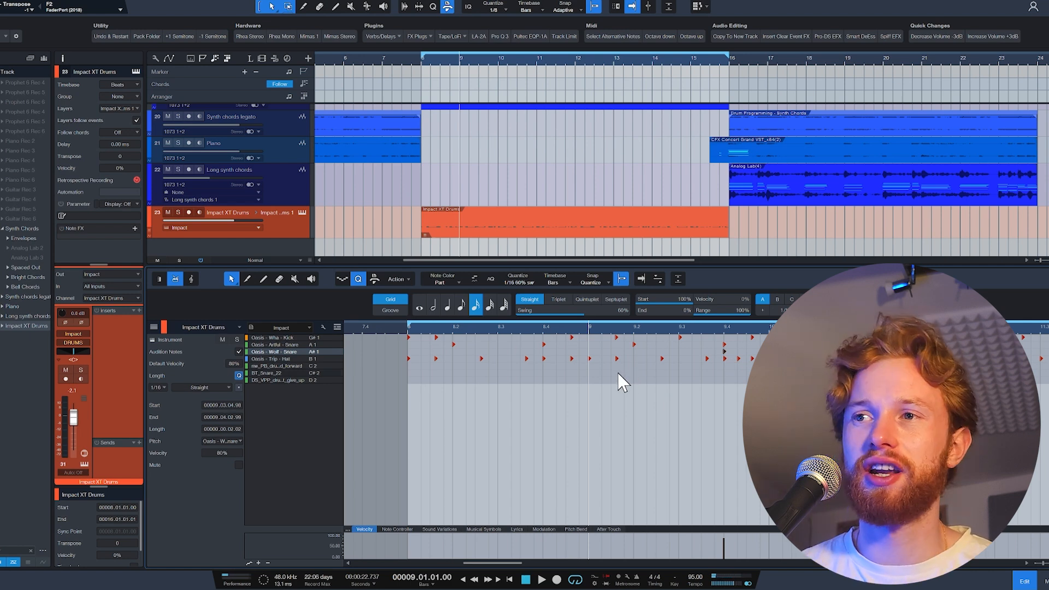
key(space)
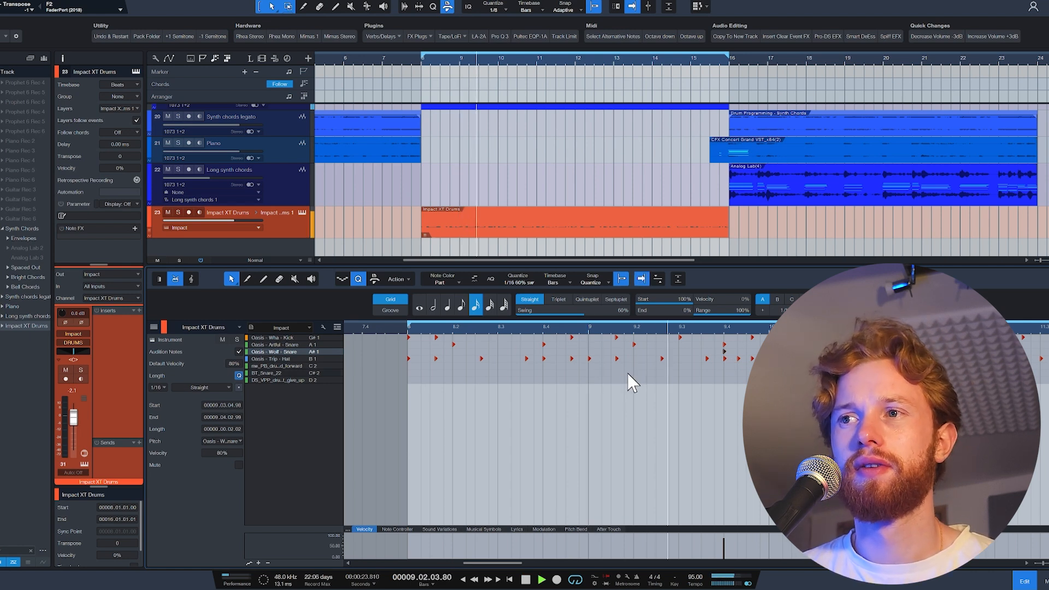
key(space)
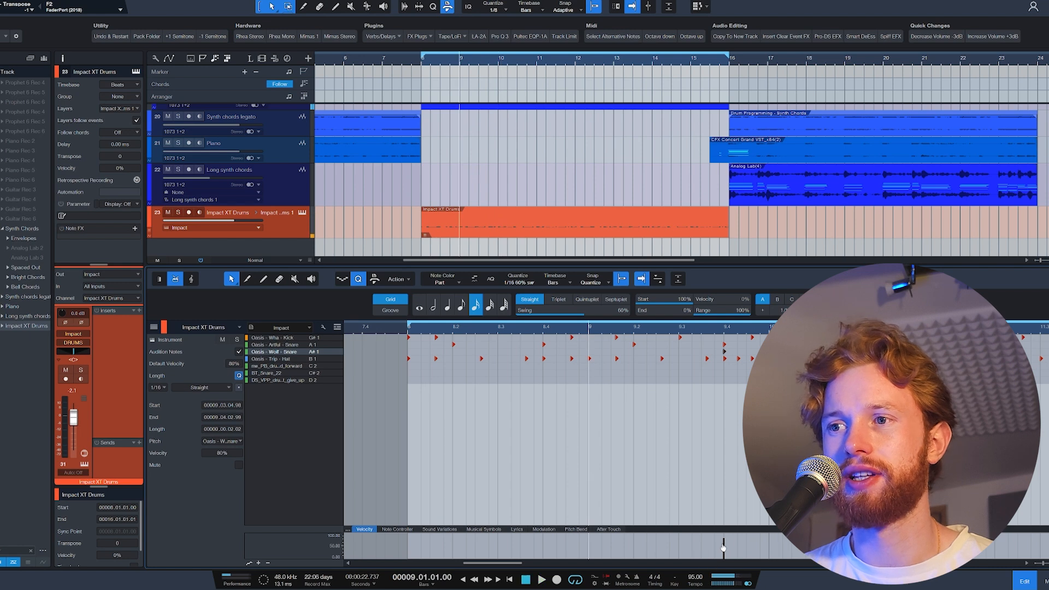
drag(723, 547, 724, 555)
key(space)
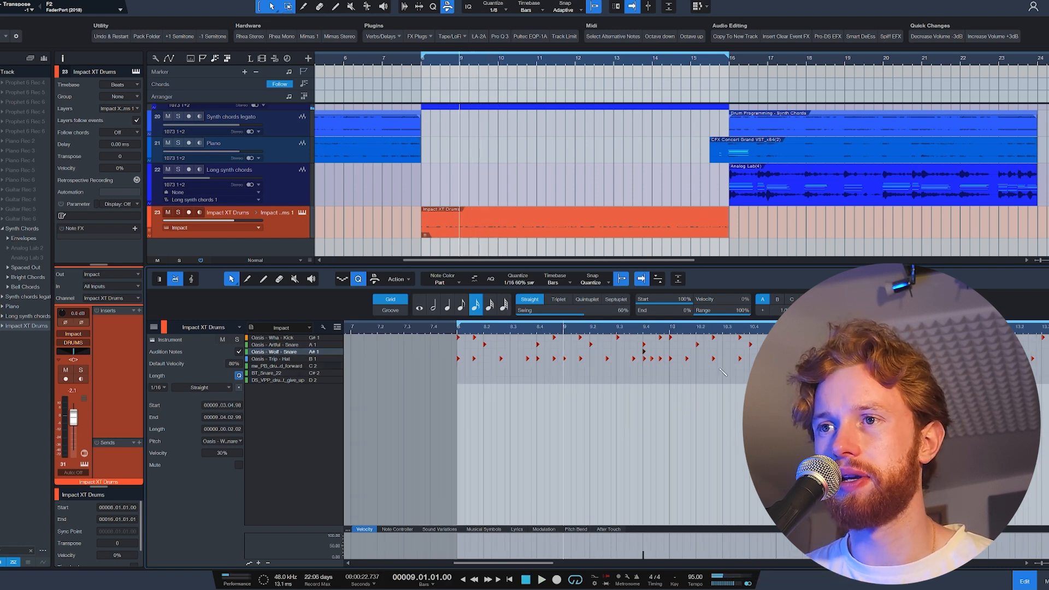
Layer the Oasis - Wolf - Snare hit on beat 4 of bar 13 as well, at 40% velocity.
scroll(723, 372, down, 2)
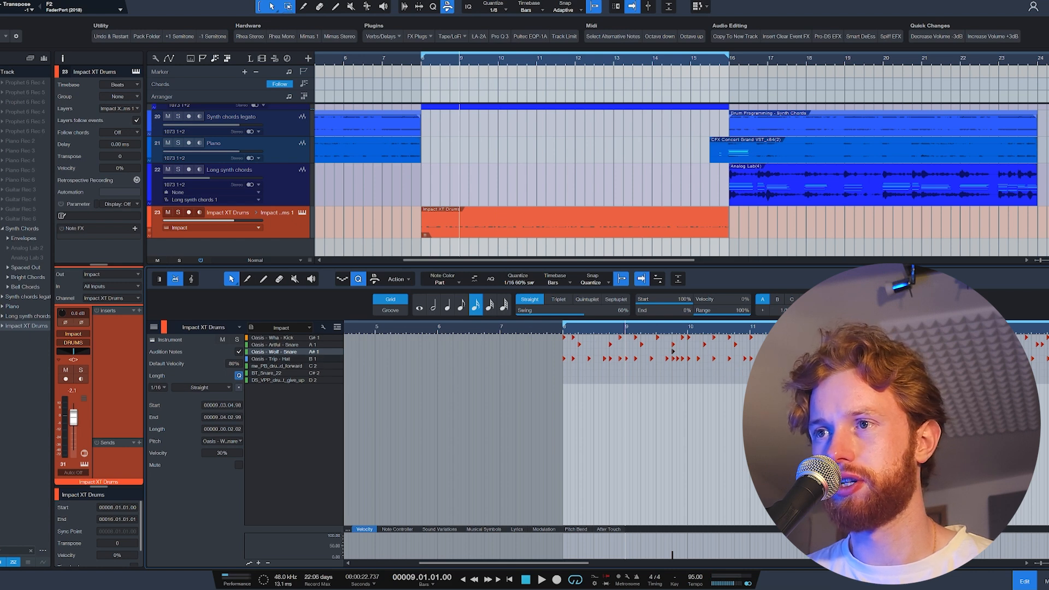
scroll(733, 362, down, 5)
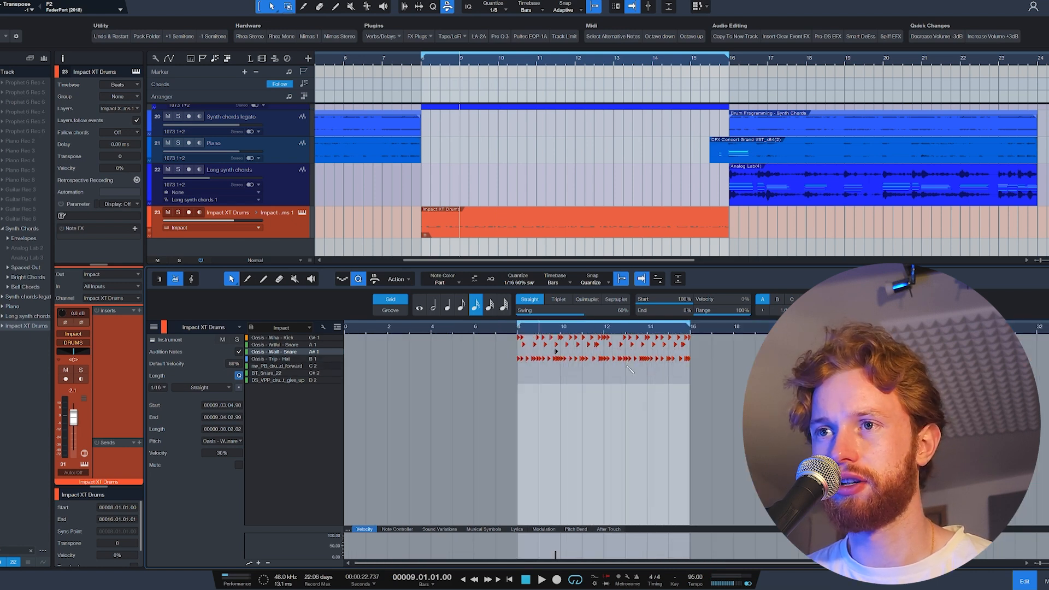
scroll(442, 341, up, 5)
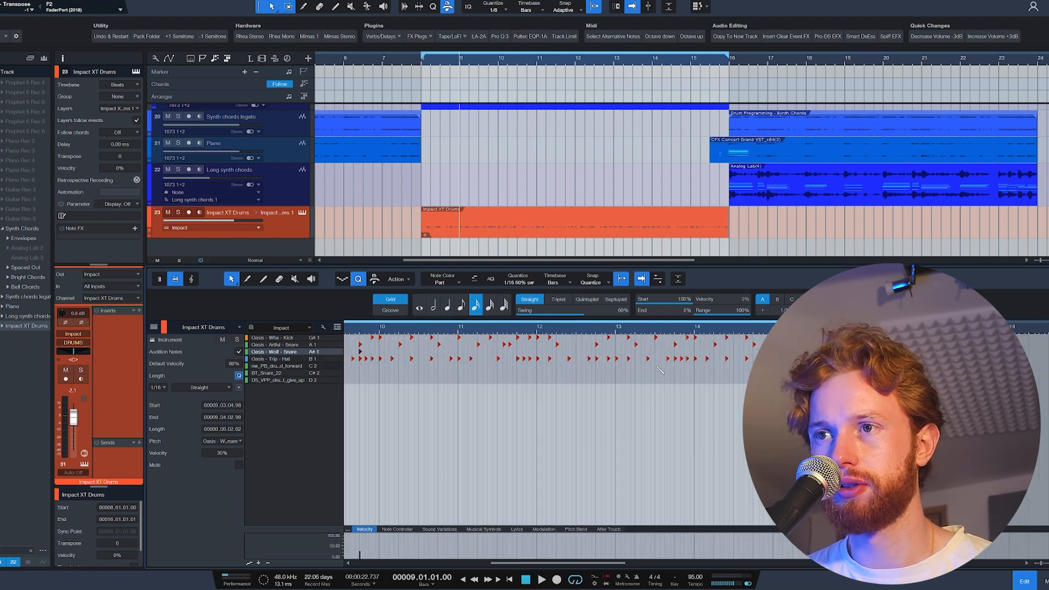
scroll(500, 447, up, 3)
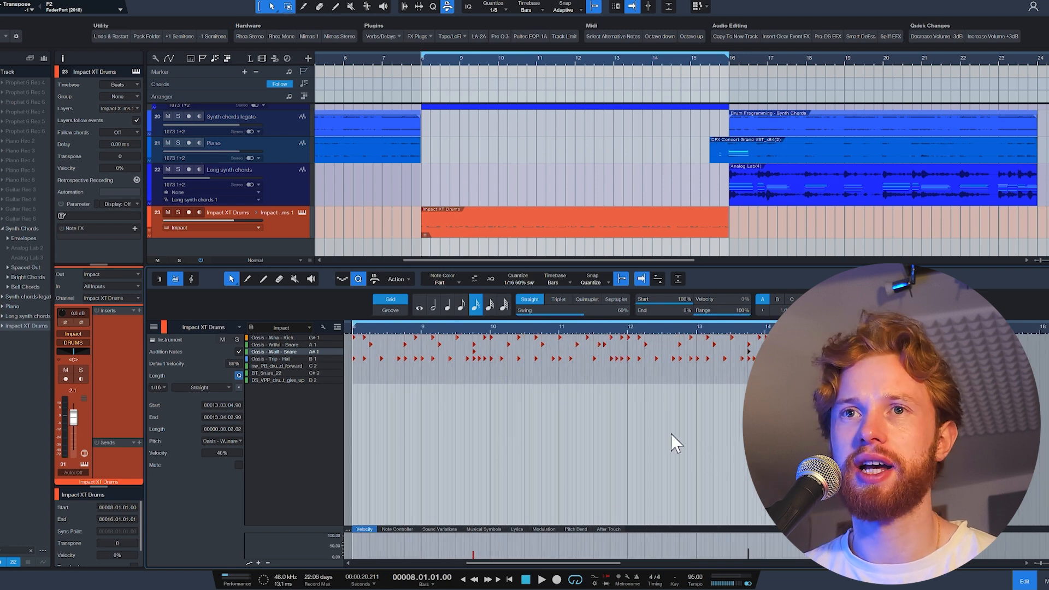
Place the Oasis - Drive - Perc.wav sample from the OASIS - R&B Drums Percs folder on a new audio track at bar 8.
click(303, 211)
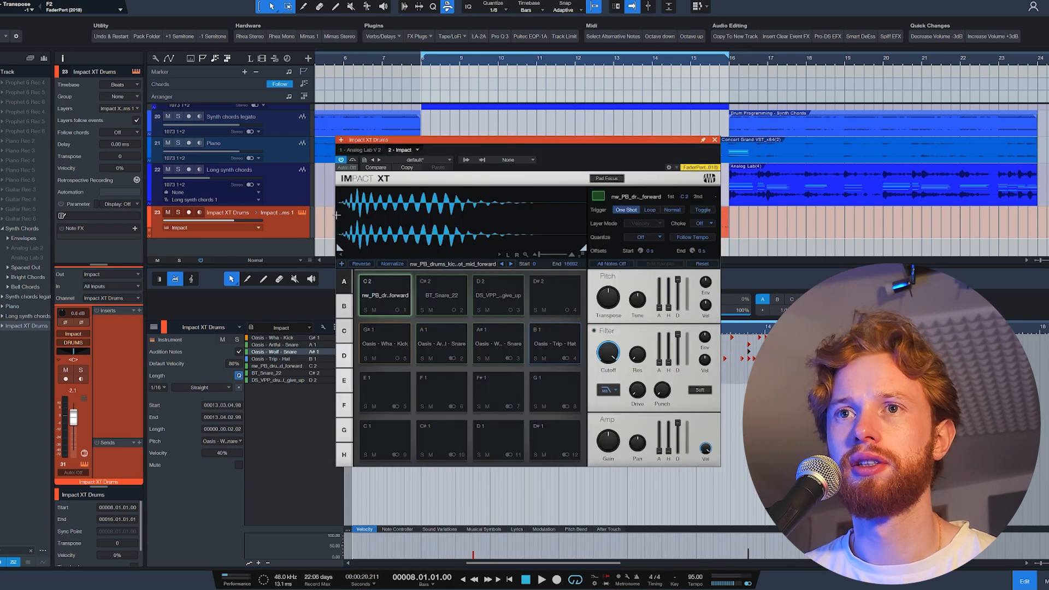
key(F5)
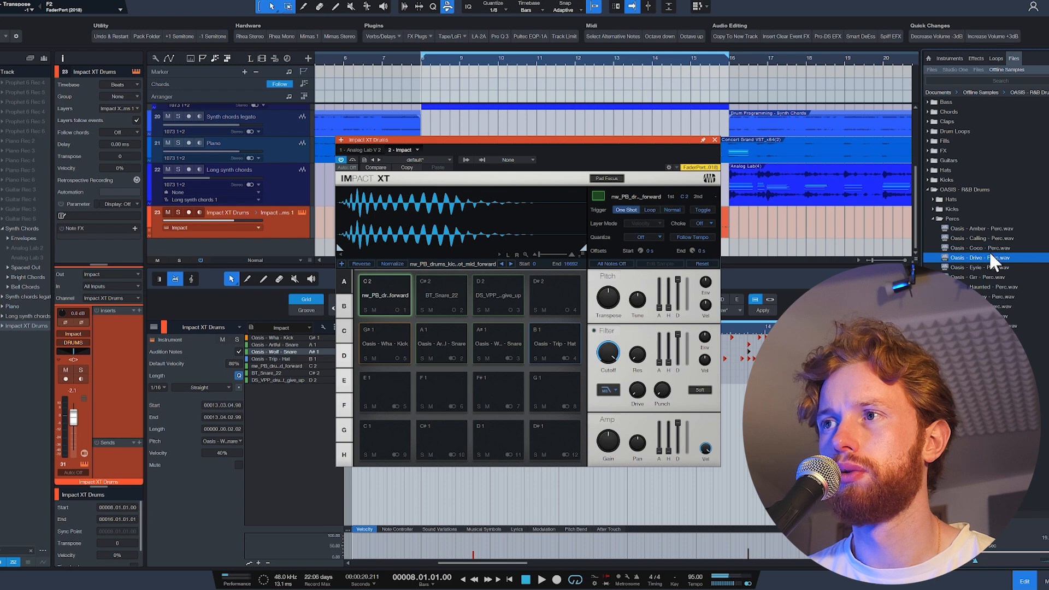
click(714, 140)
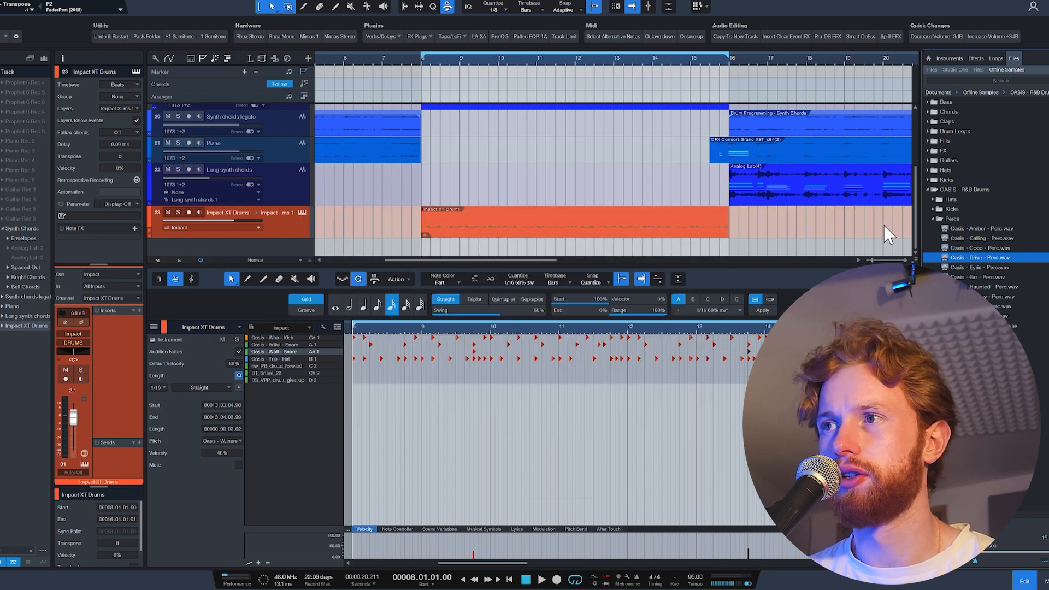
drag(980, 258, 439, 252)
key(F3)
key(F3)
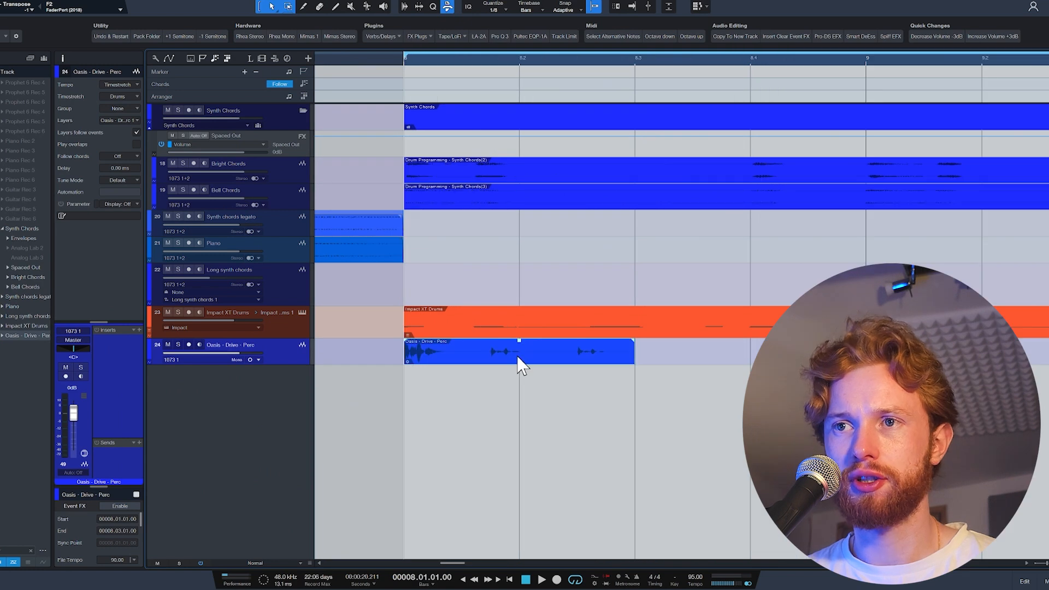
Bend the second hit of the Oasis - Drive - Perc event earlier and its third hit slightly later, and play the result.
key(space)
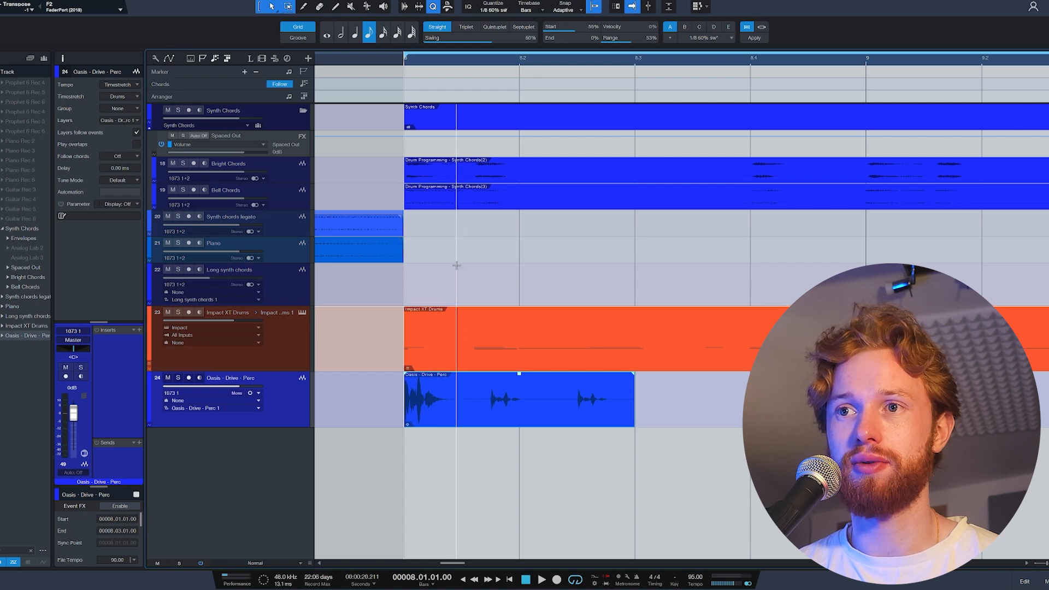
click(501, 412)
ctrl+scroll(486, 425, up, 3)
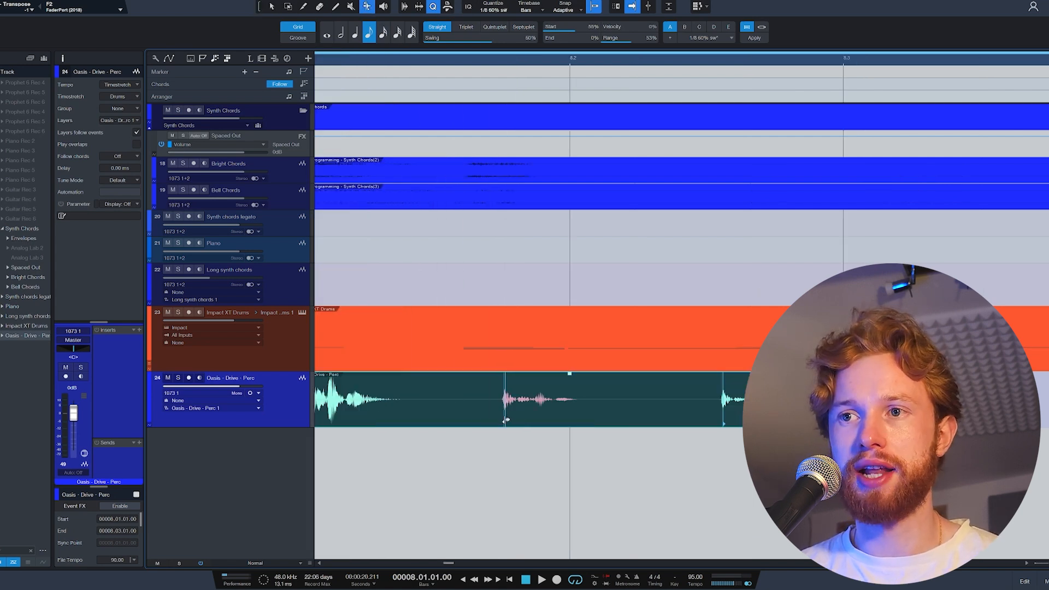
drag(507, 419, 466, 415)
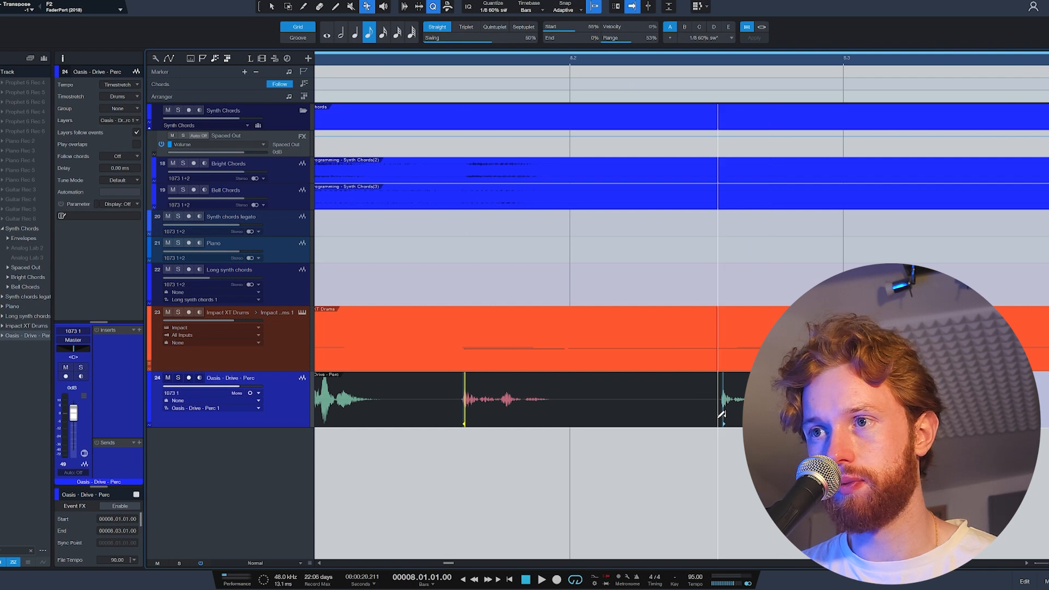
drag(726, 416, 742, 415)
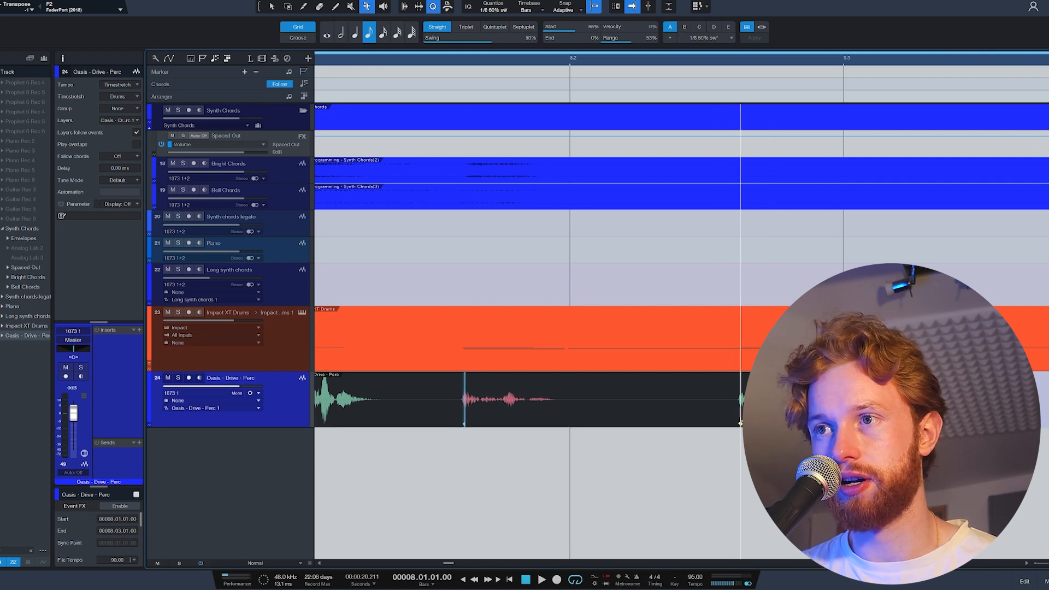
key(space)
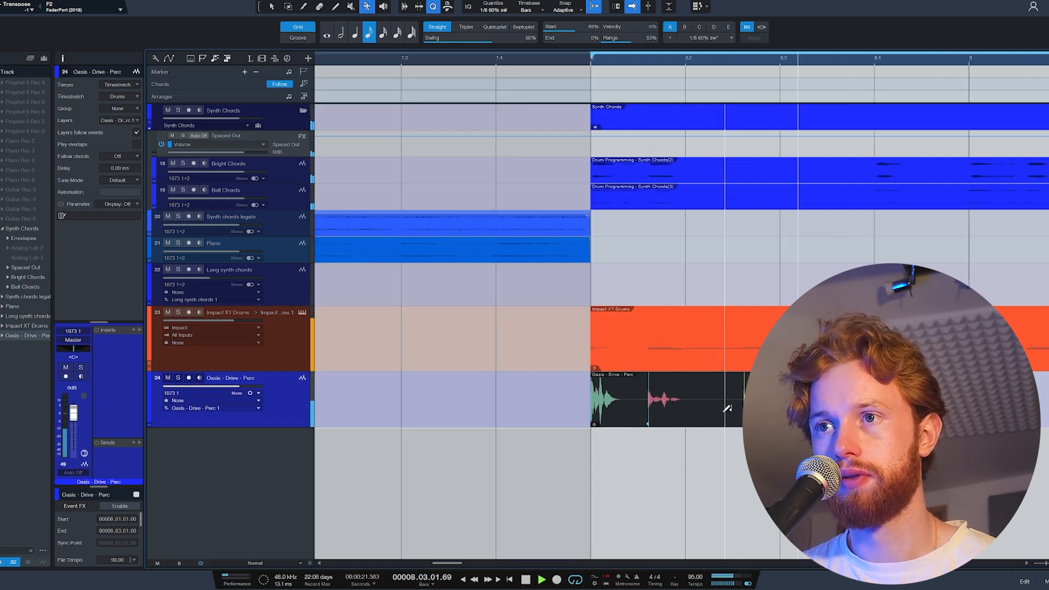
key(space)
key(space)
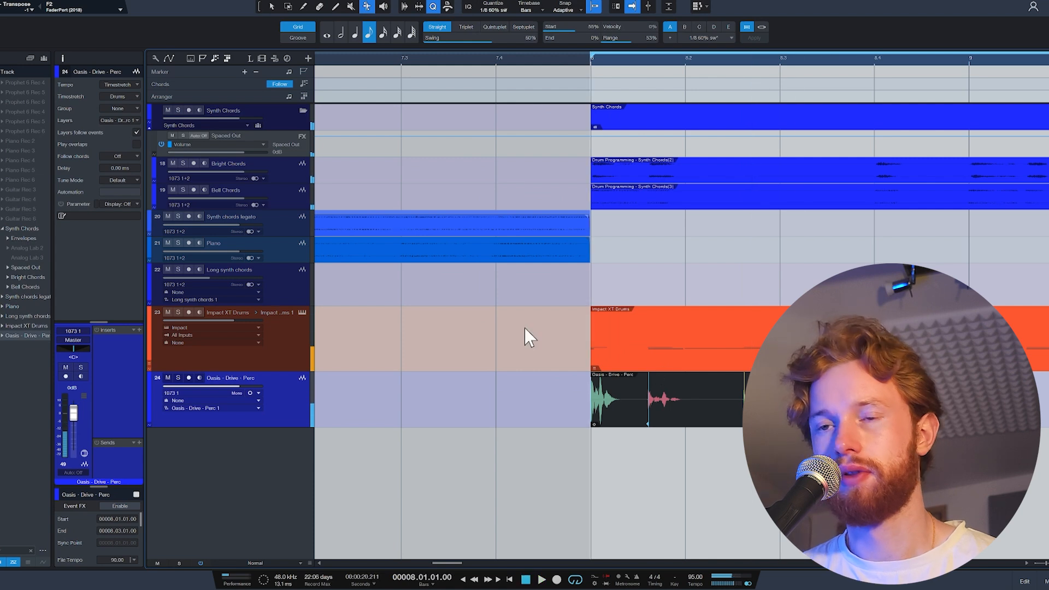
key(space)
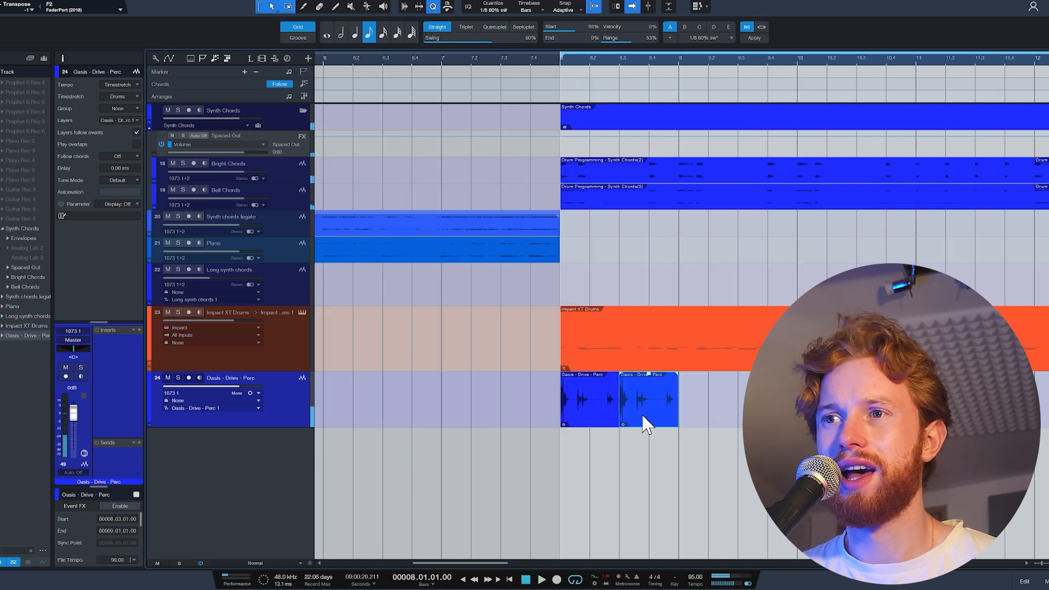
Split a duplicate of the percussion event from beat 3 of bar 8 into single hits, space them to fit the drums and play them.
scroll(642, 416, up, 3)
key(ctrl+r)
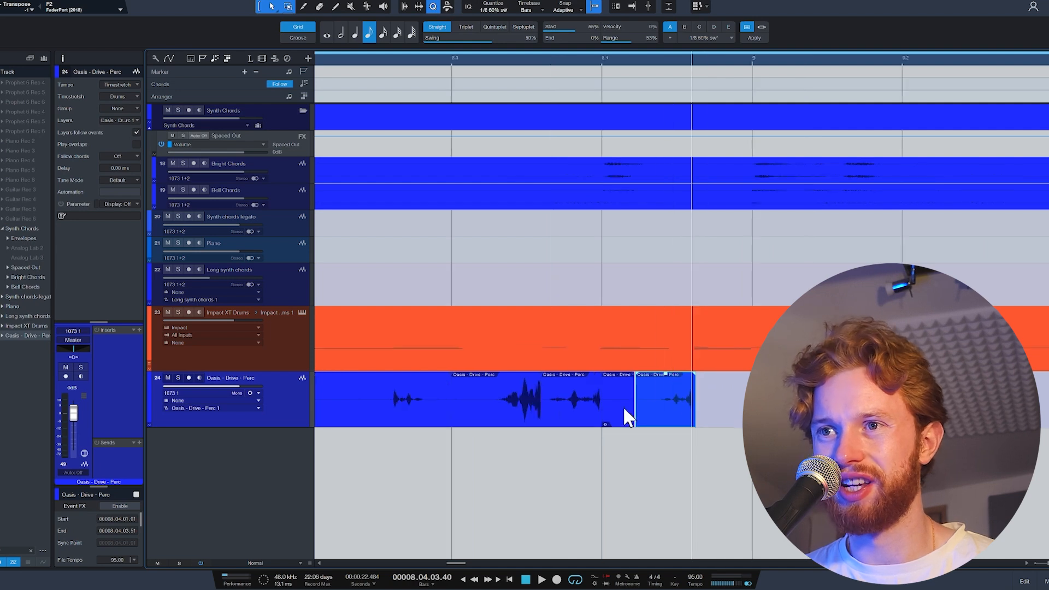
drag(553, 415, 551, 415)
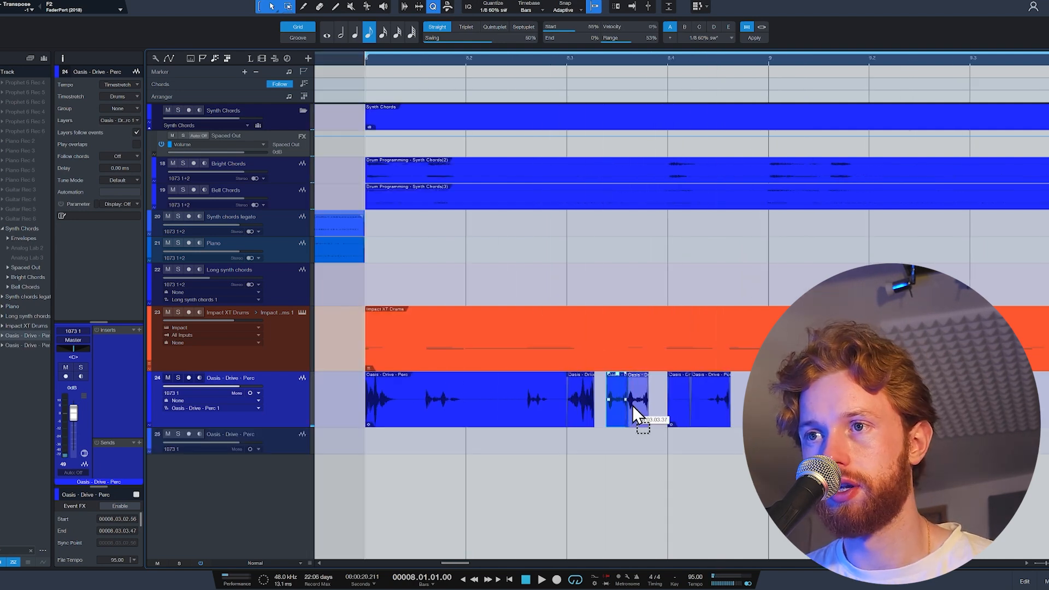
drag(704, 409, 736, 412)
key(space)
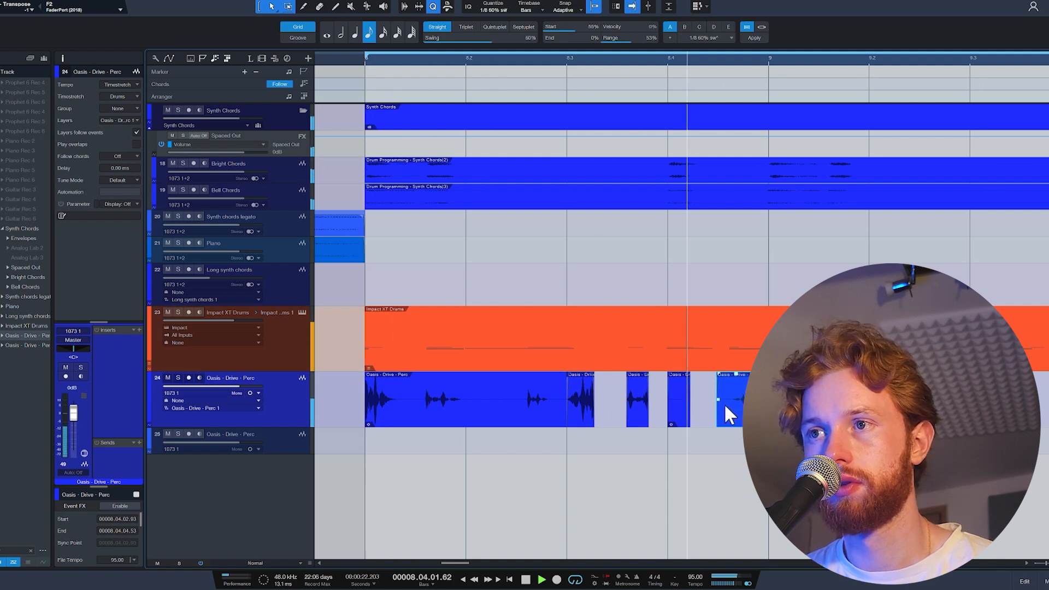
key(space)
Delete the unsliced percussion event and the slice on beat 4 of bar 8, and fine-tune the position of the last slice before bar 9.
click(537, 411)
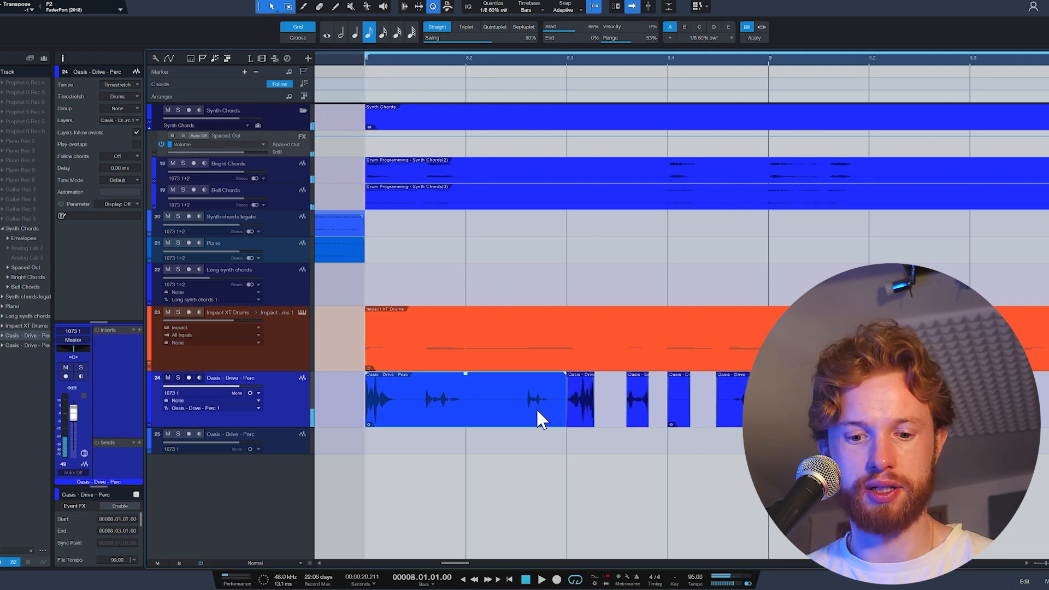
key(Delete)
click(723, 411)
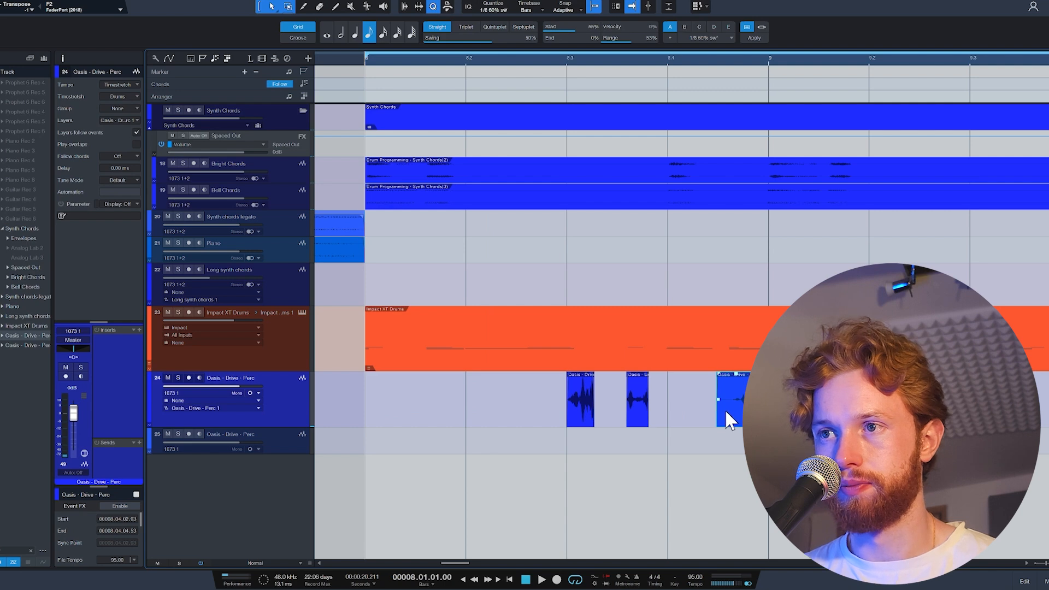
scroll(740, 410, up, 5)
mouse_move(751, 410)
mouse_down()
mouse_move(726, 409)
mouse_move(731, 415)
mouse_up()
drag(639, 413, 672, 413)
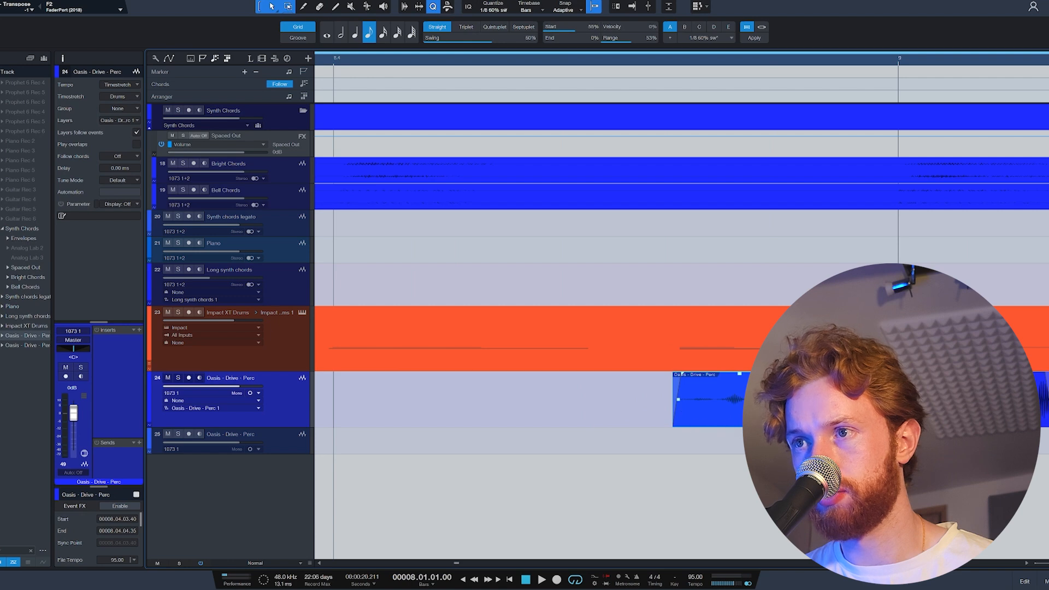
scroll(680, 413, down, 5)
scroll(653, 432, up, 4)
scroll(663, 410, up, 3)
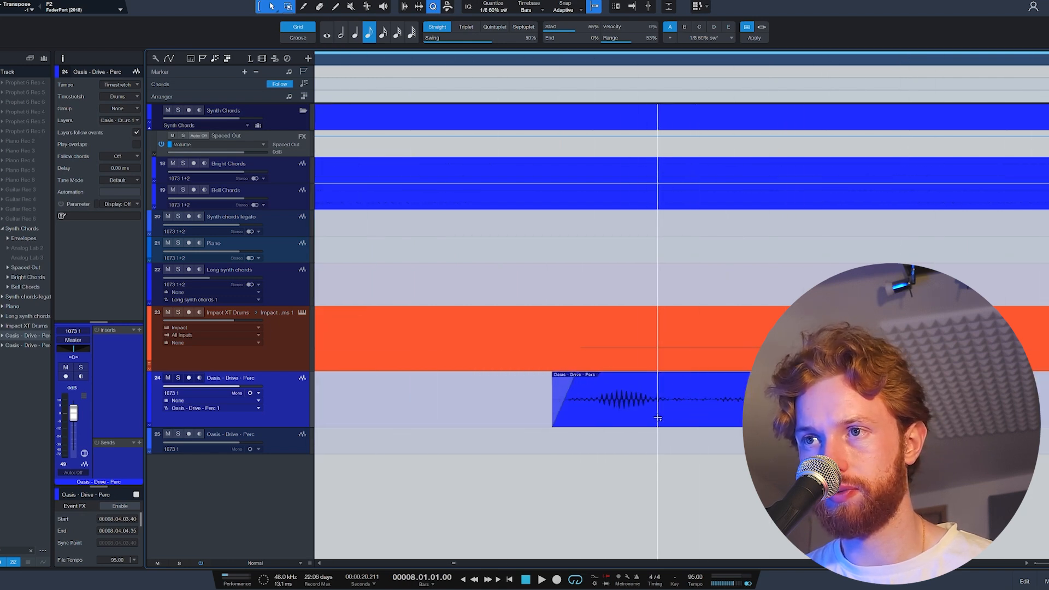
drag(635, 421, 657, 418)
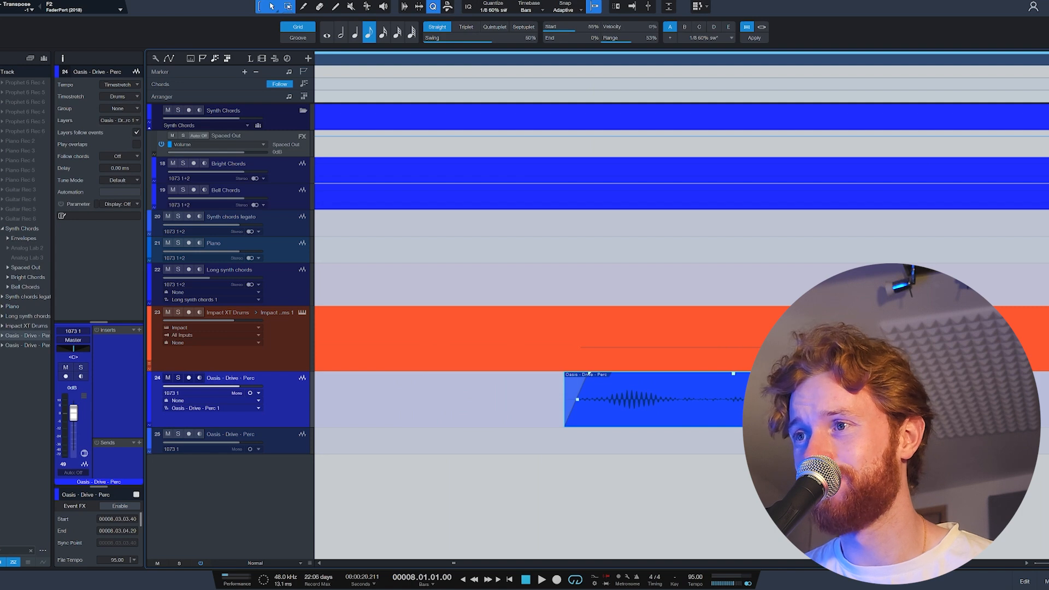
Lower the volume of the Oasis - Drive - Perc track to -11.0 dB.
scroll(809, 407, down, 6)
scroll(809, 407, up, 2)
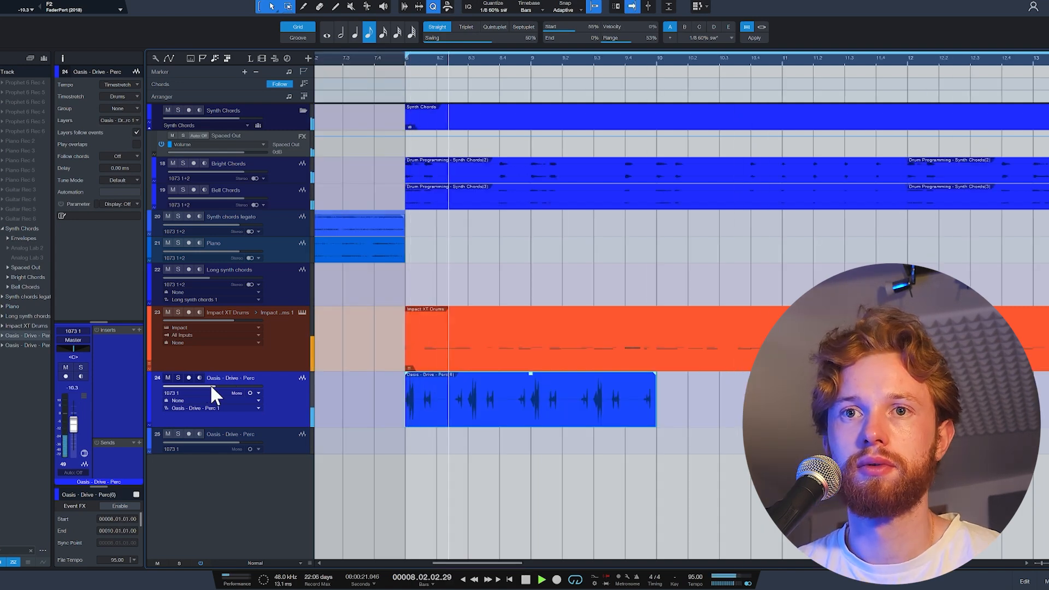
drag(213, 386, 212, 386)
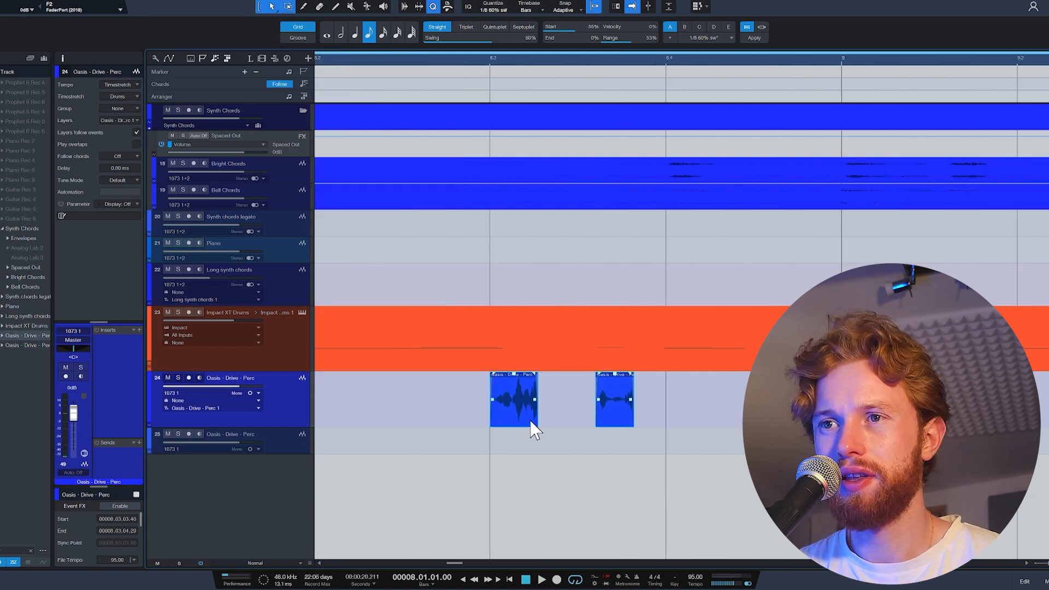
click(528, 426)
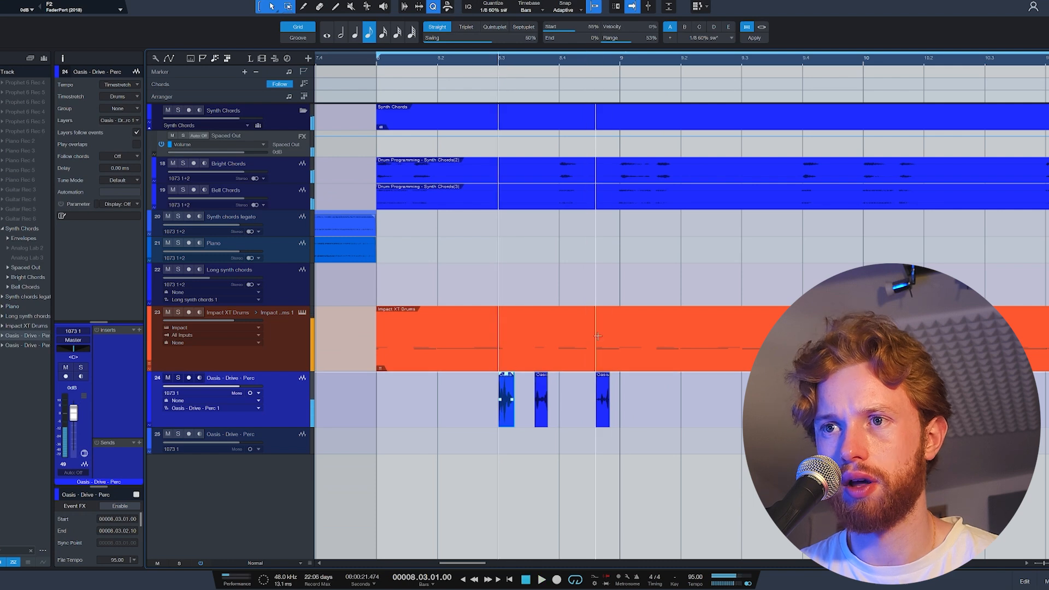
Merge the three percussion slices into one event, trim its empty first half and move it to the start of bar 8.
drag(645, 440, 475, 414)
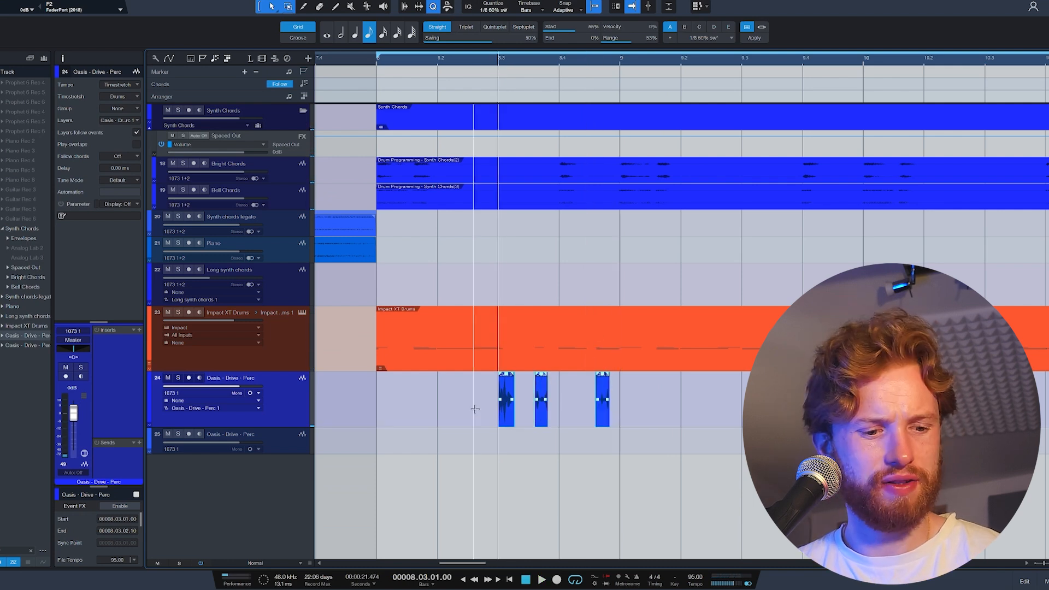
key(ctrl+b)
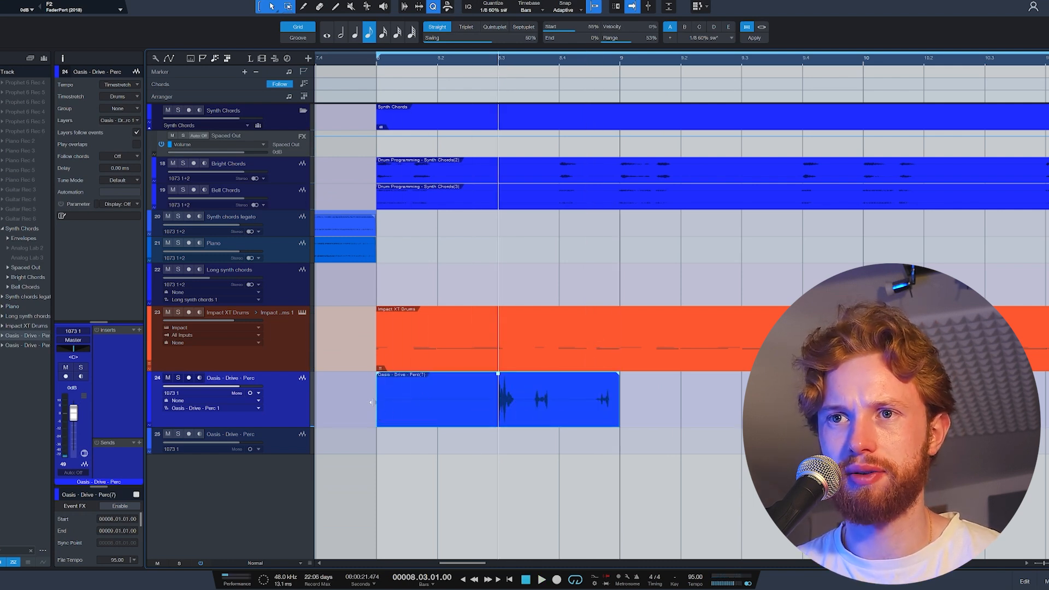
drag(370, 402, 492, 402)
drag(555, 414, 430, 411)
Duplicate the half-bar percussion event repeatedly to fill bars 8 to 11.
key(ctrl+d)
key(ctrl+d)
key(w)
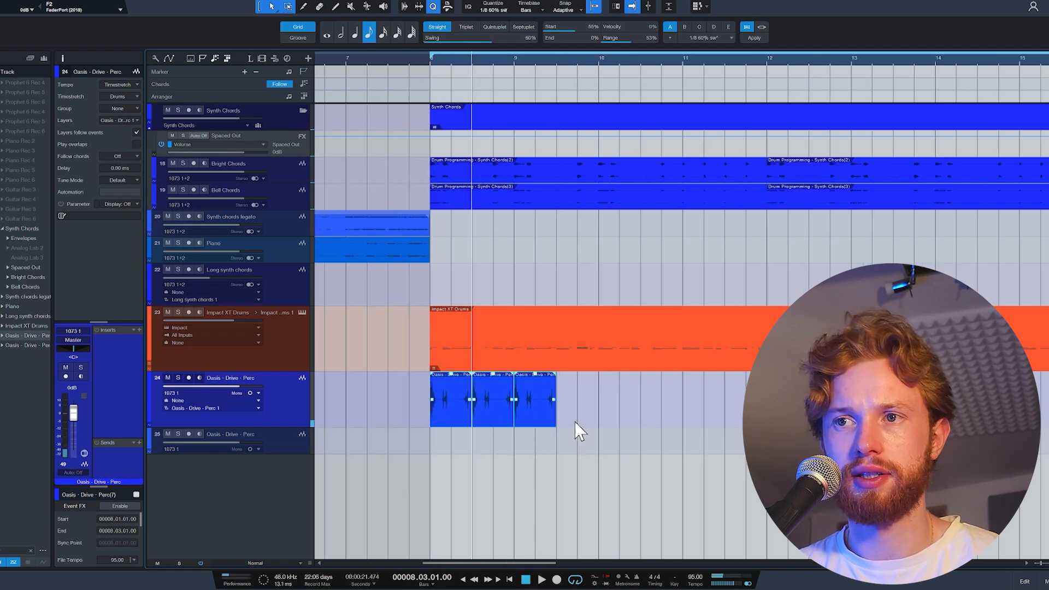
key(ctrl+d)
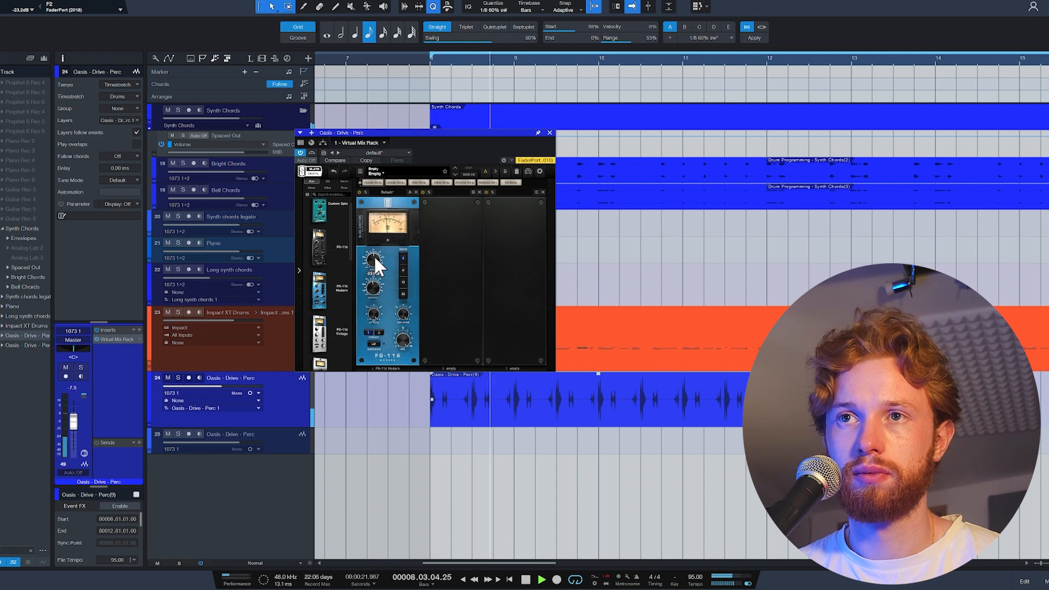
Set the input of the FG-116 compressor on the percussion track to -23.8 dB during playback, and close the plug-in.
drag(375, 255, 374, 259)
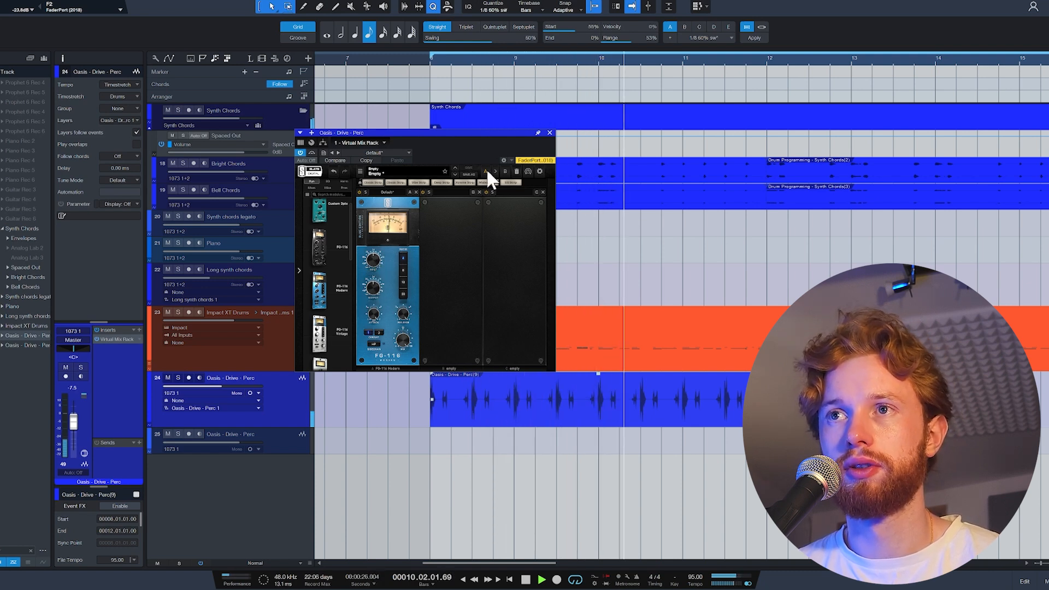
key(space)
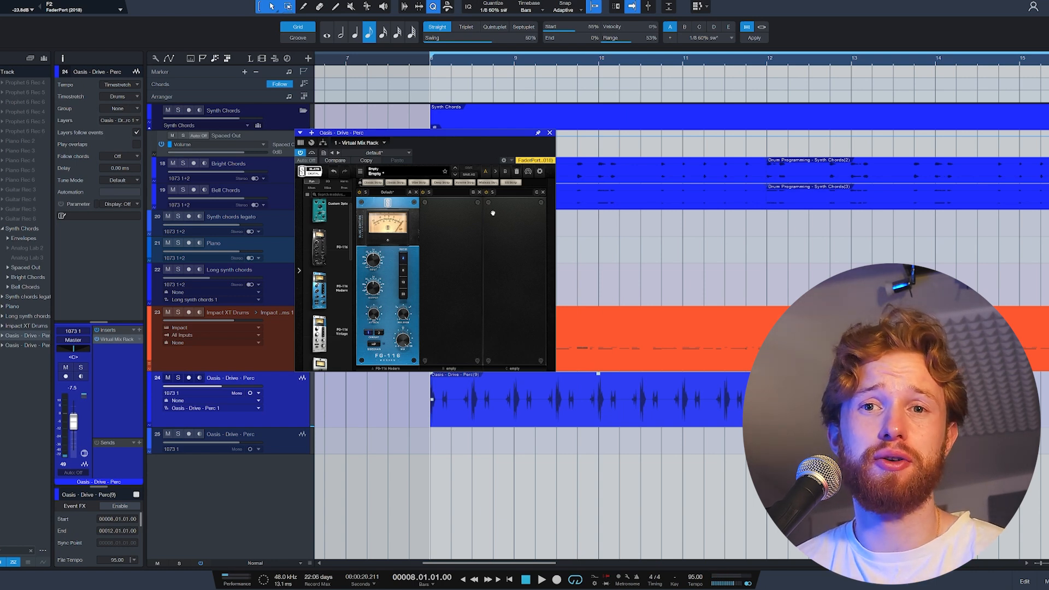
scroll(483, 464, up, 8)
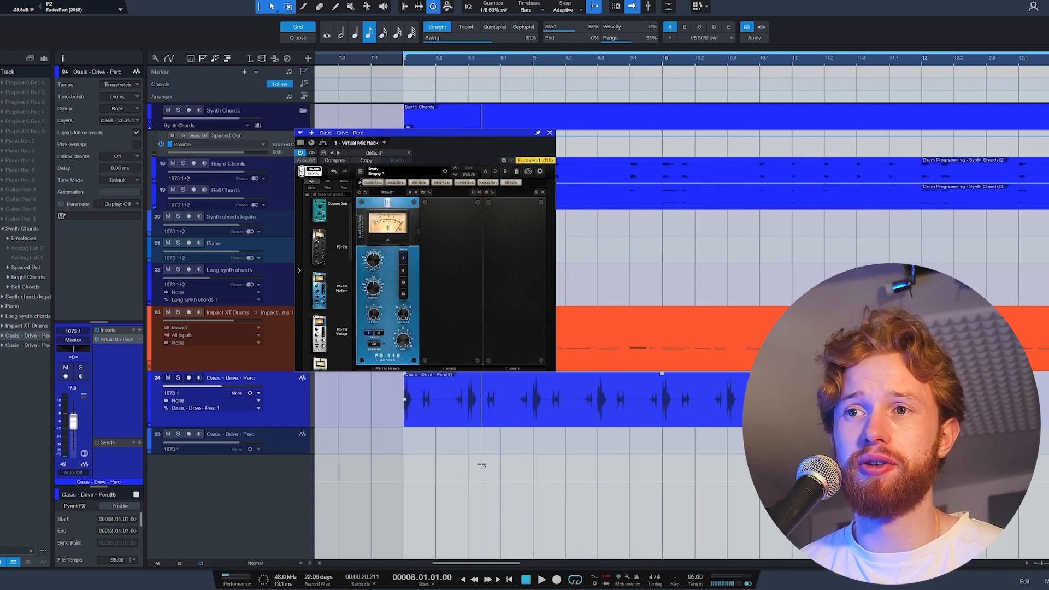
scroll(613, 410, down, 5)
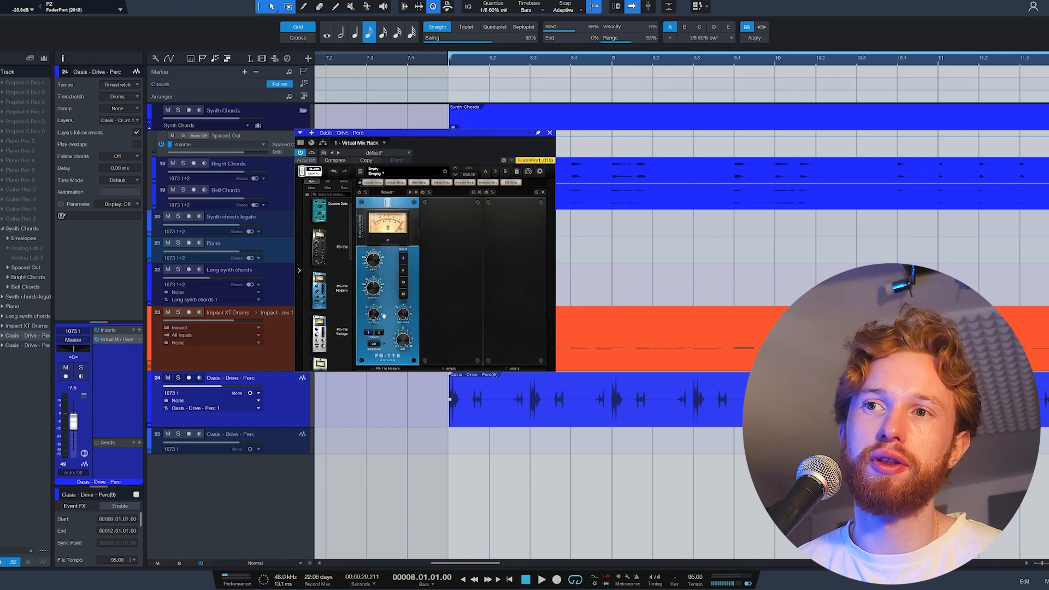
click(549, 132)
Play the percussion with the drums and chords, and duplicate the four-bar percussion event to start at bar 12.
scroll(467, 361, down, 4)
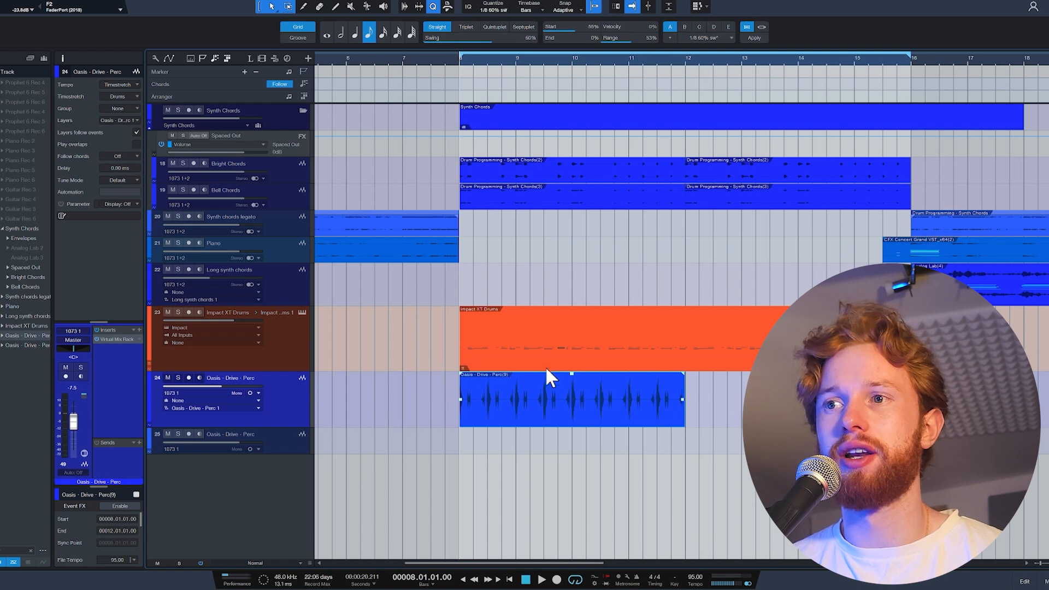
key(space)
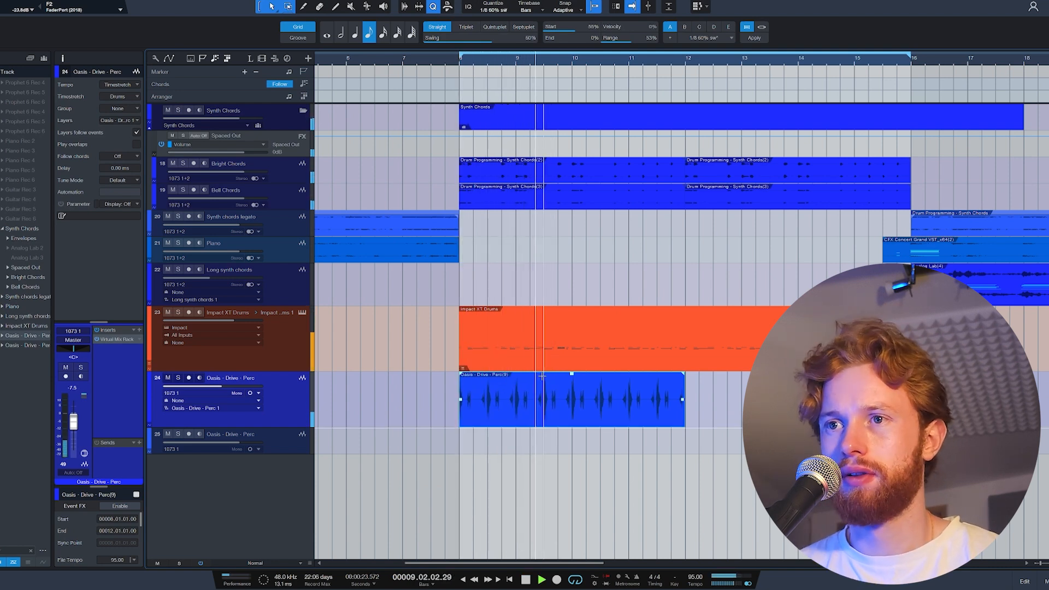
key(space)
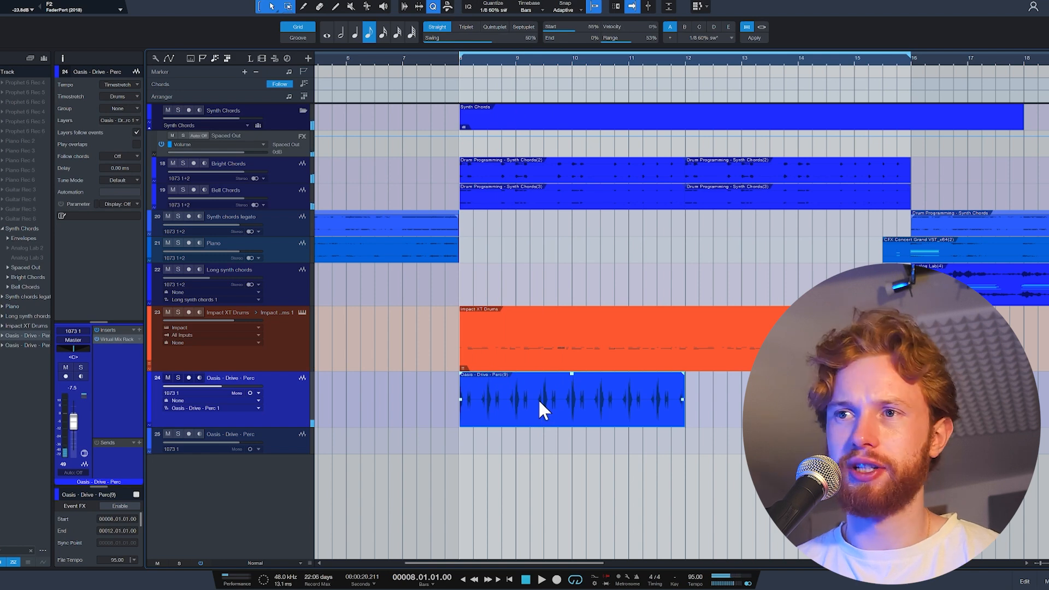
key(d)
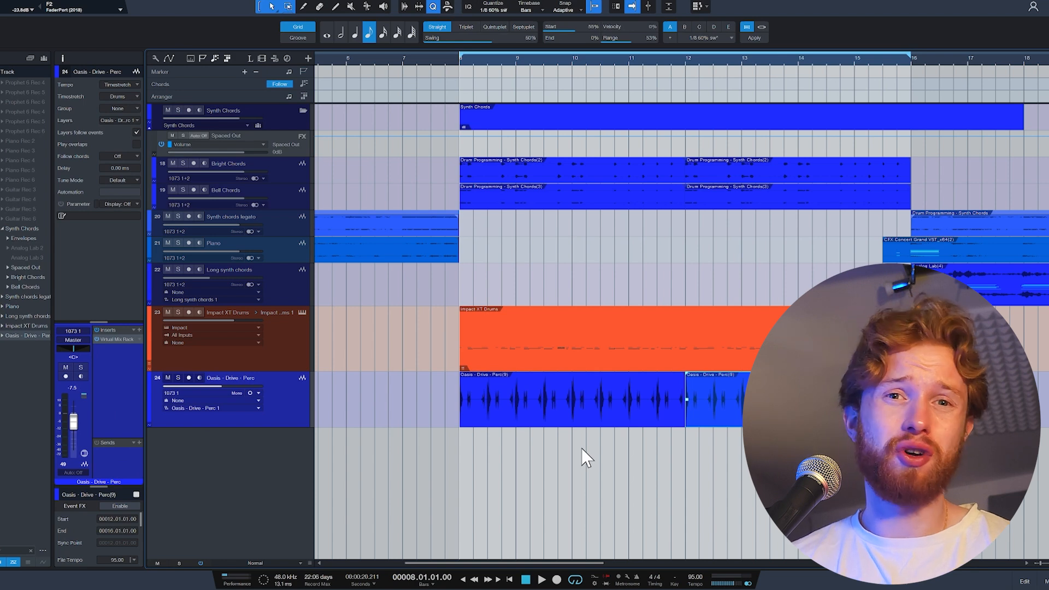
Load Oasis - Skied - Perc onto Impact XT pad E 1 and Oasis - Wah - Perc onto pad F 1, and open the drum part for editing.
key(F5)
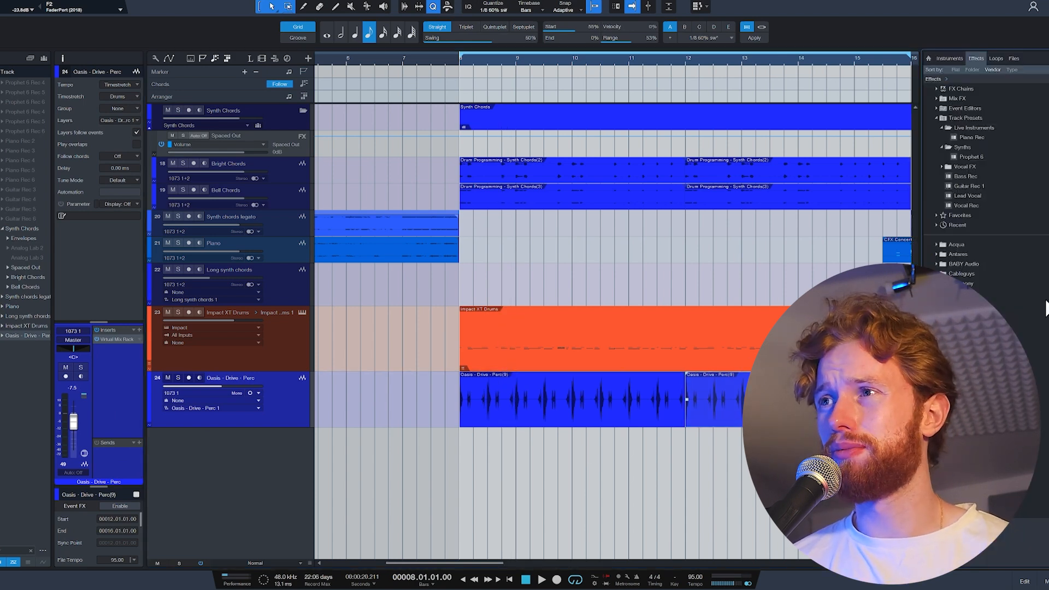
click(1012, 58)
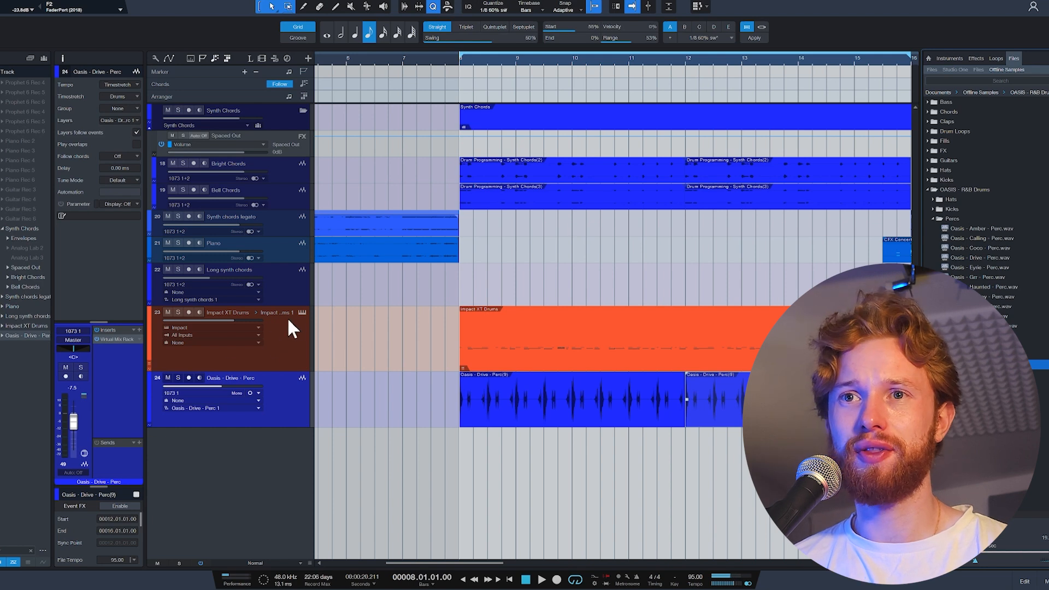
click(302, 313)
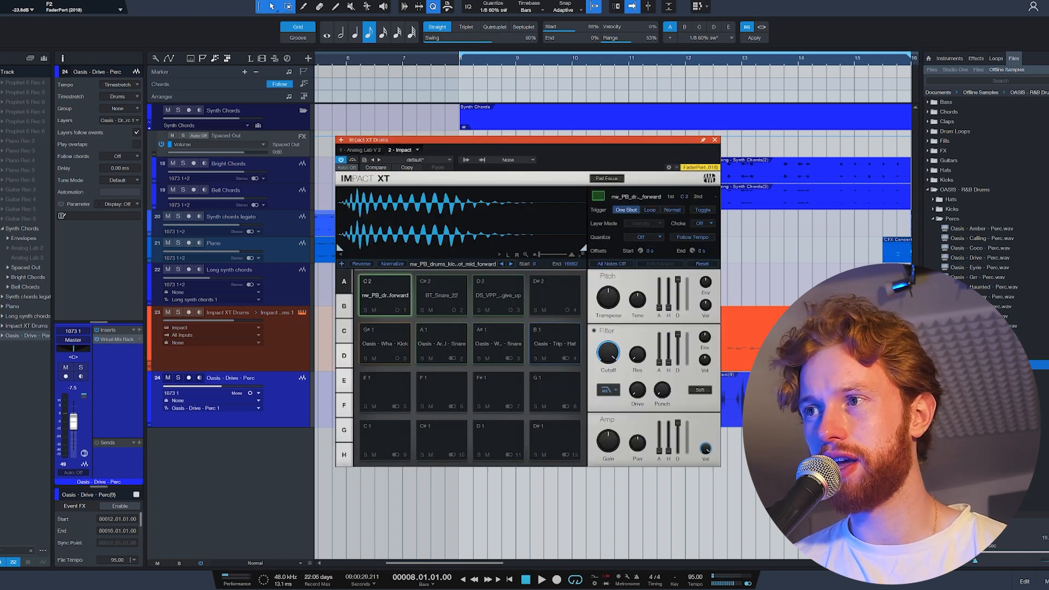
drag(765, 377, 381, 395)
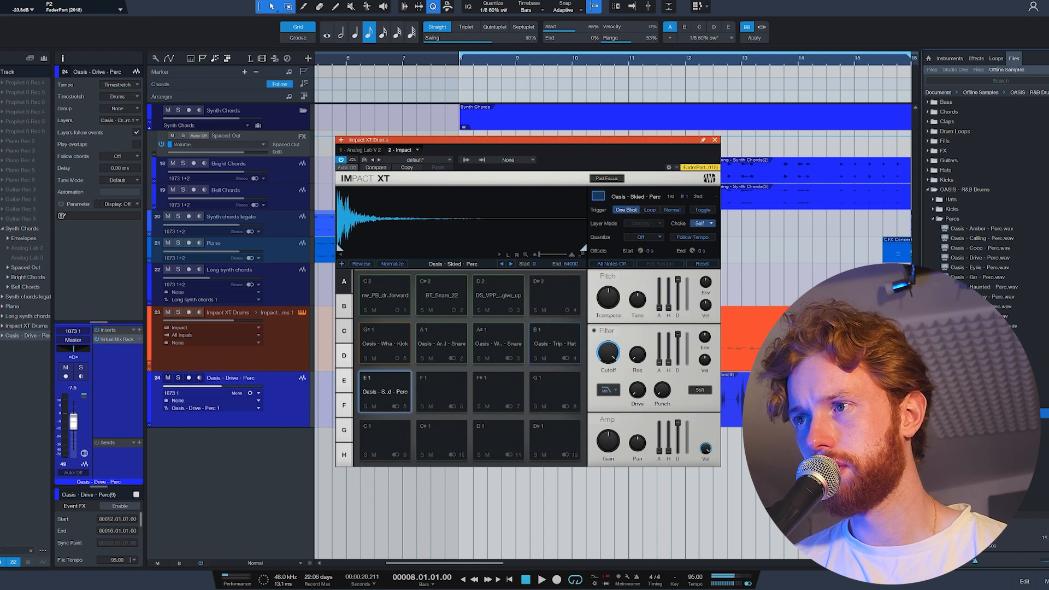
drag(978, 335, 461, 402)
click(715, 139)
double_click(570, 350)
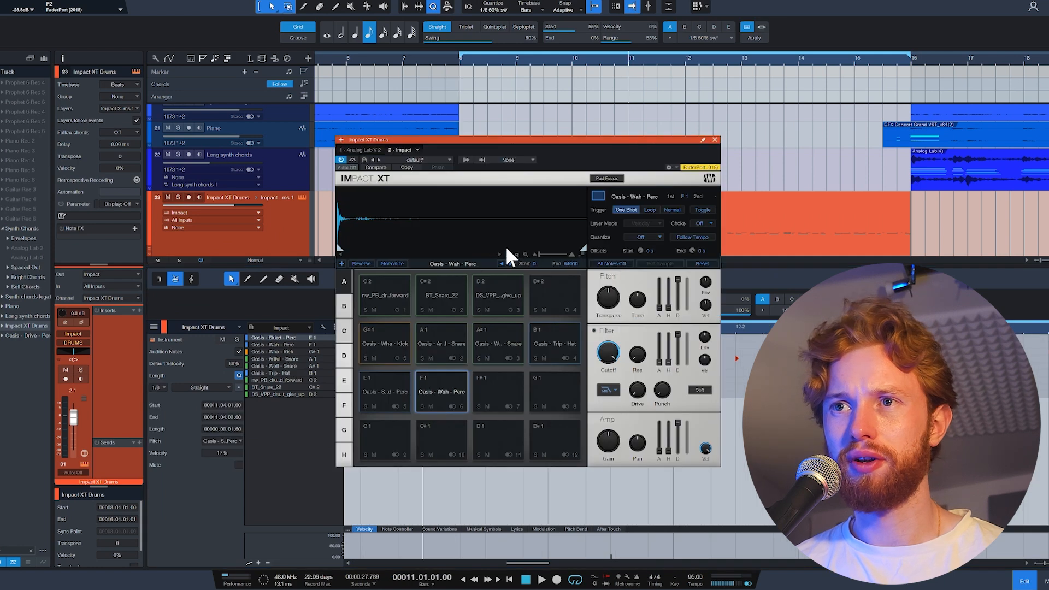
Audition the Oasis - Skied - Perc pad, and play the drum part from bar 11 to check its hit at 11.3.
click(393, 395)
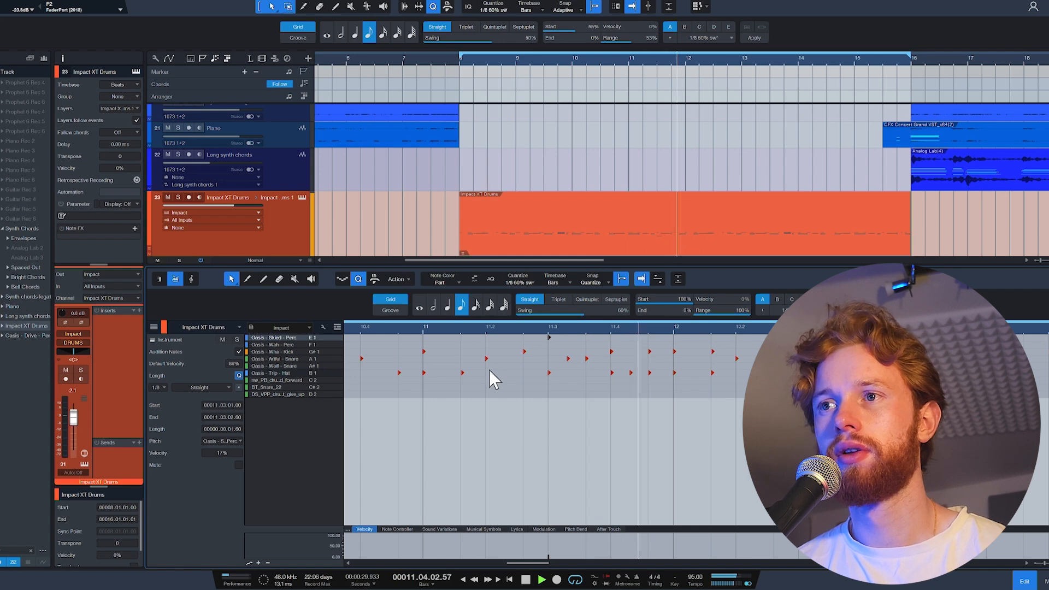
key(space)
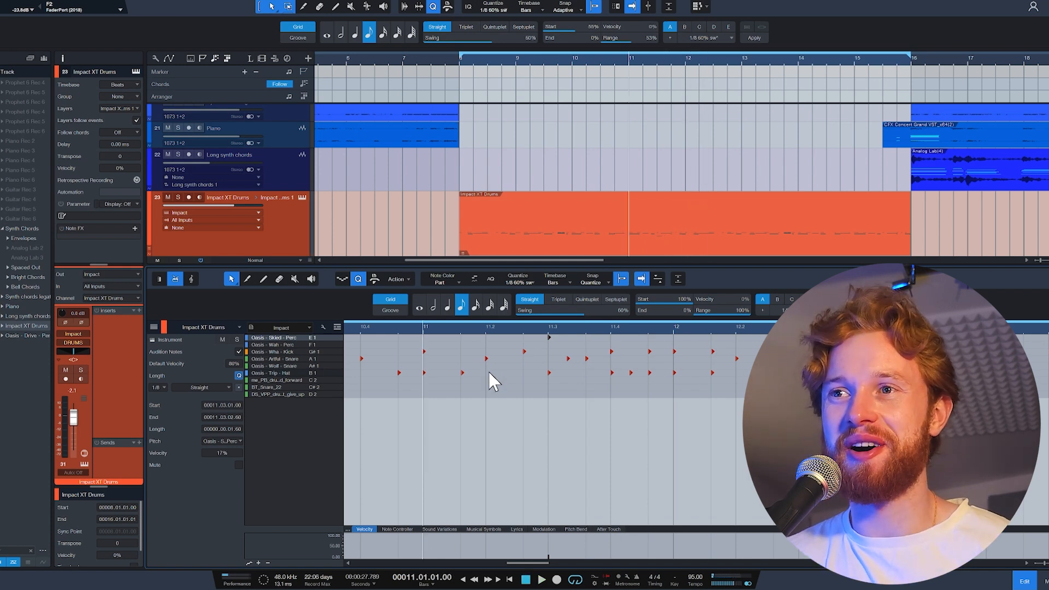
key(space)
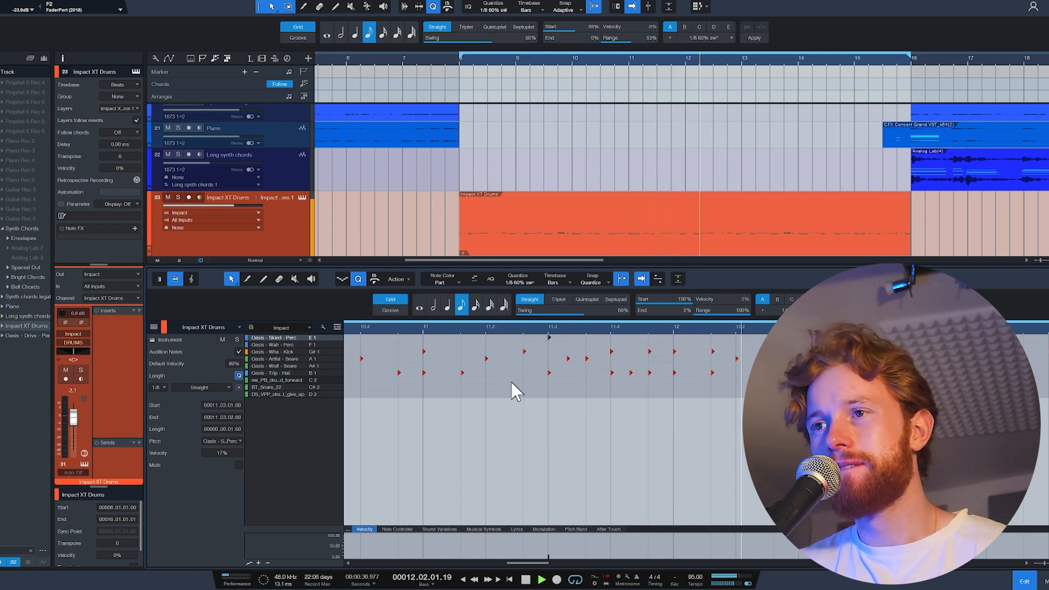
key(space)
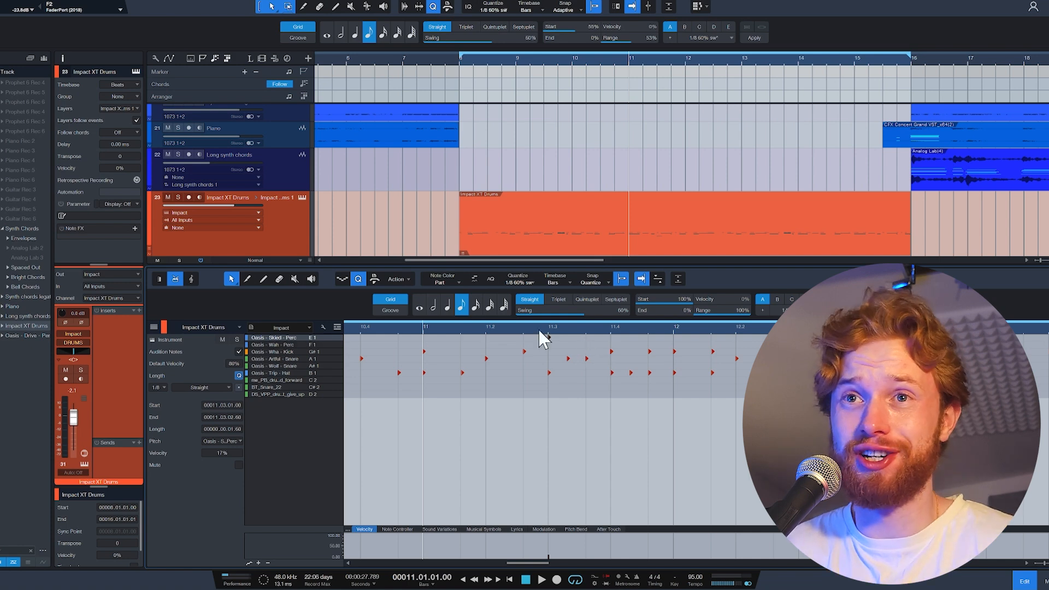
Audition the Oasis - Wah - Perc pad in Impact XT, and delete the two Wah notes near the end of bar 15.
click(302, 197)
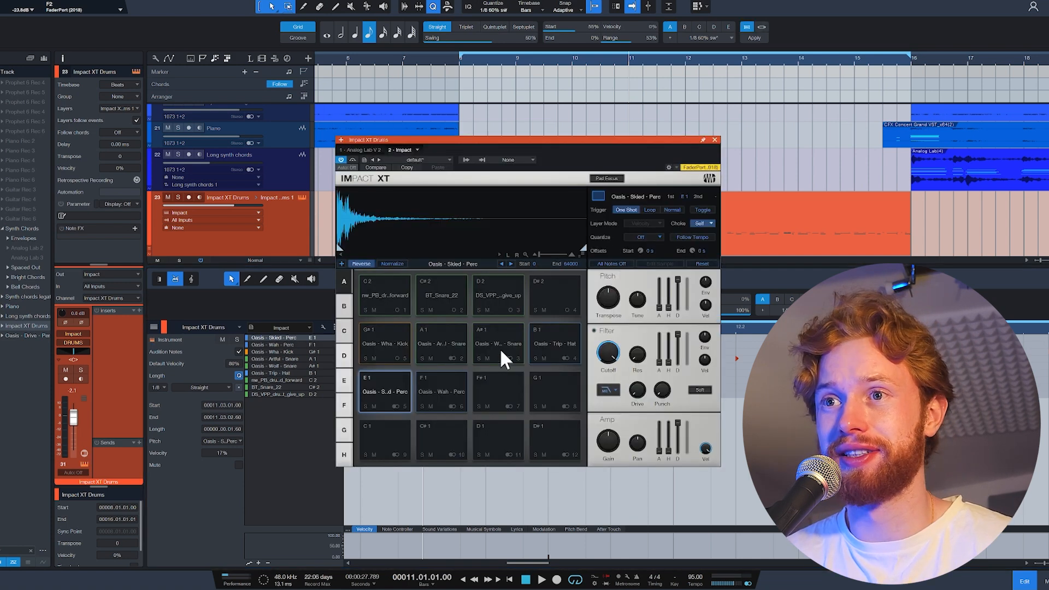
click(426, 393)
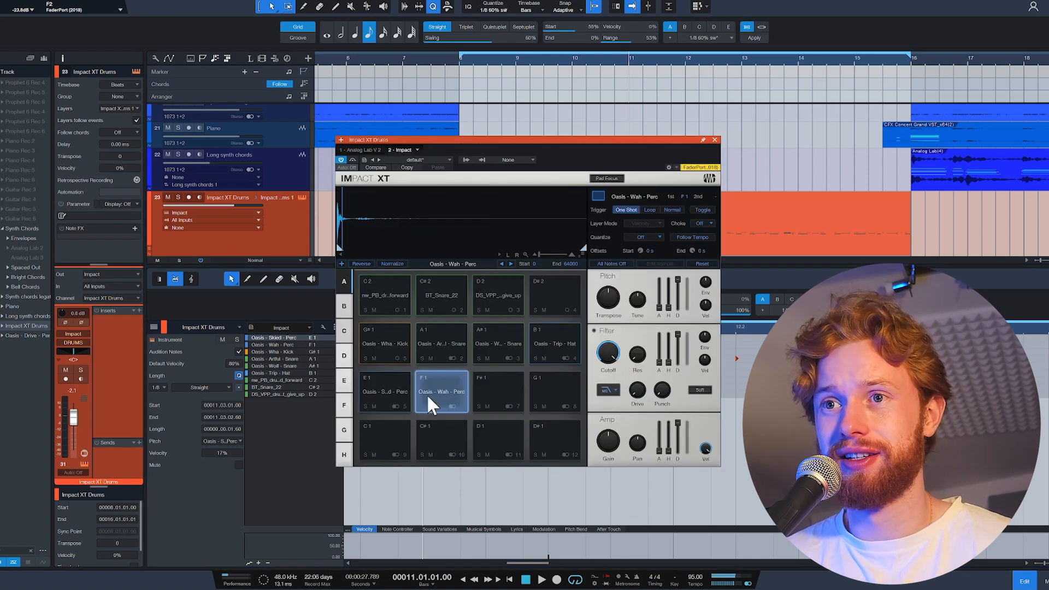
click(715, 140)
scroll(668, 421, down, 4)
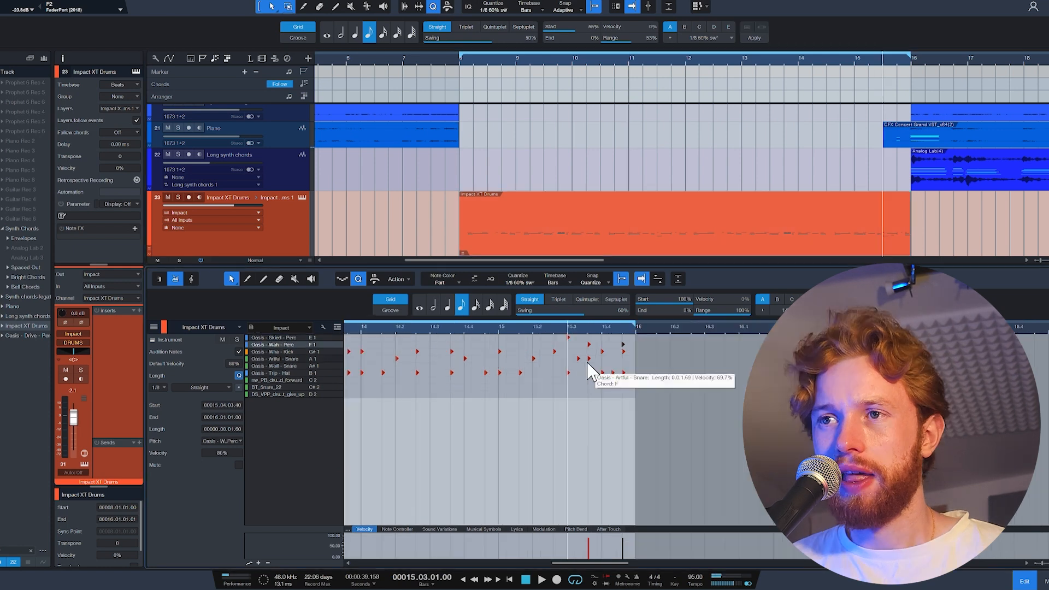
double_click(591, 346)
double_click(624, 345)
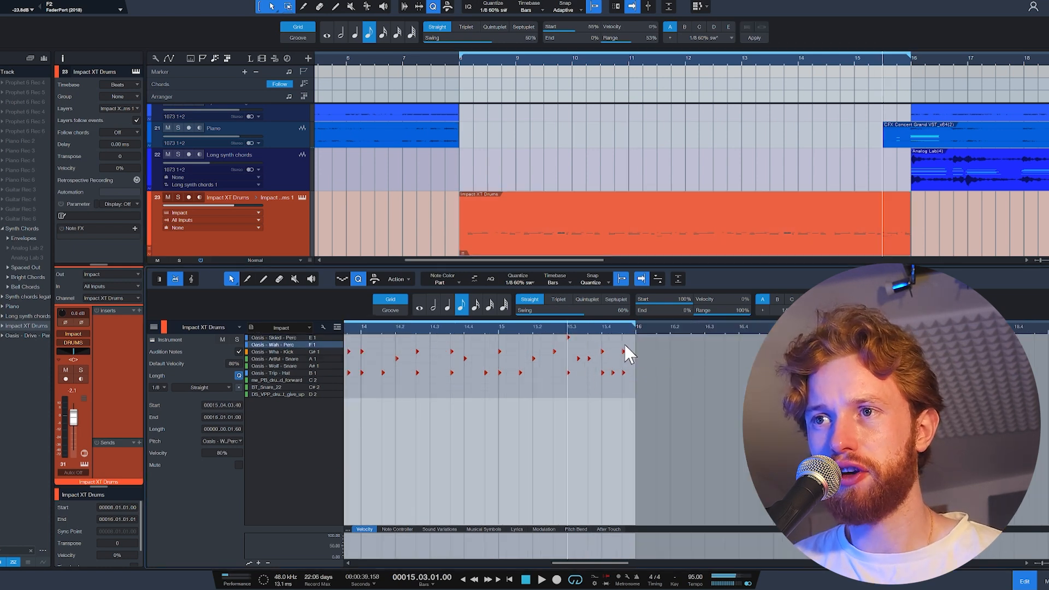
Add an Oasis - Wah - Perc note at 15.3 in the drum part, and play the groove from bar 8.
click(500, 327)
scroll(485, 387, up, 2)
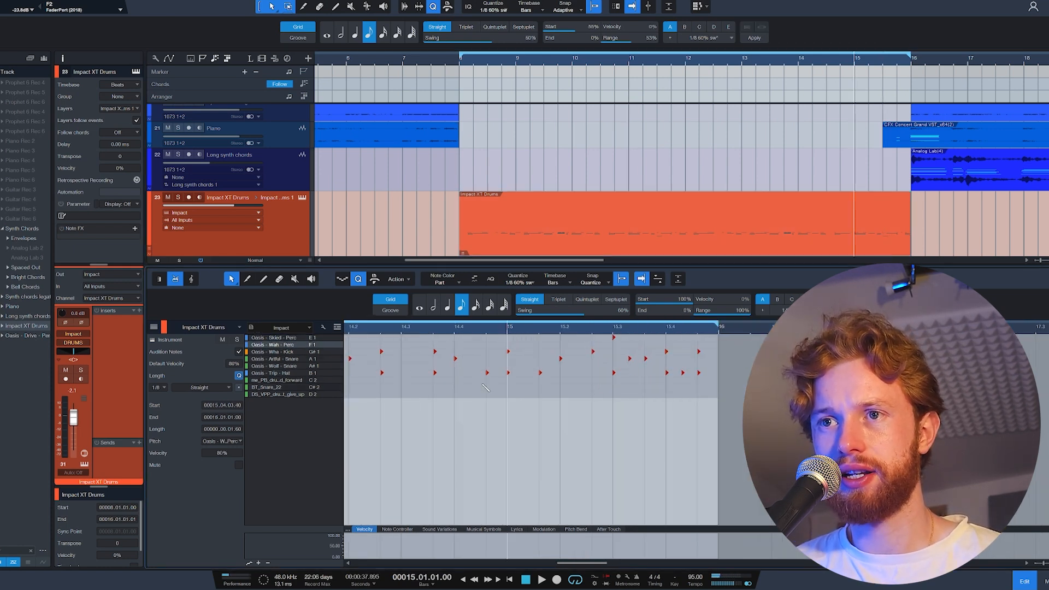
double_click(404, 344)
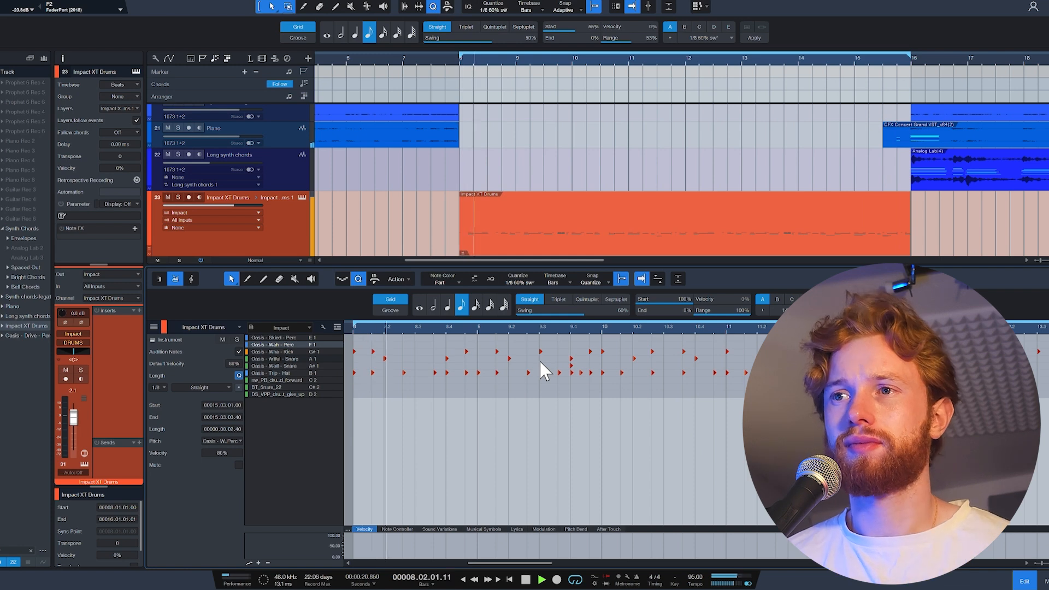
key(space)
Play the section from bar 8 with the Impact XT Drums 2 track and with the Impact XT Drums track to compare them.
ctrl+scroll(505, 371, down, 2)
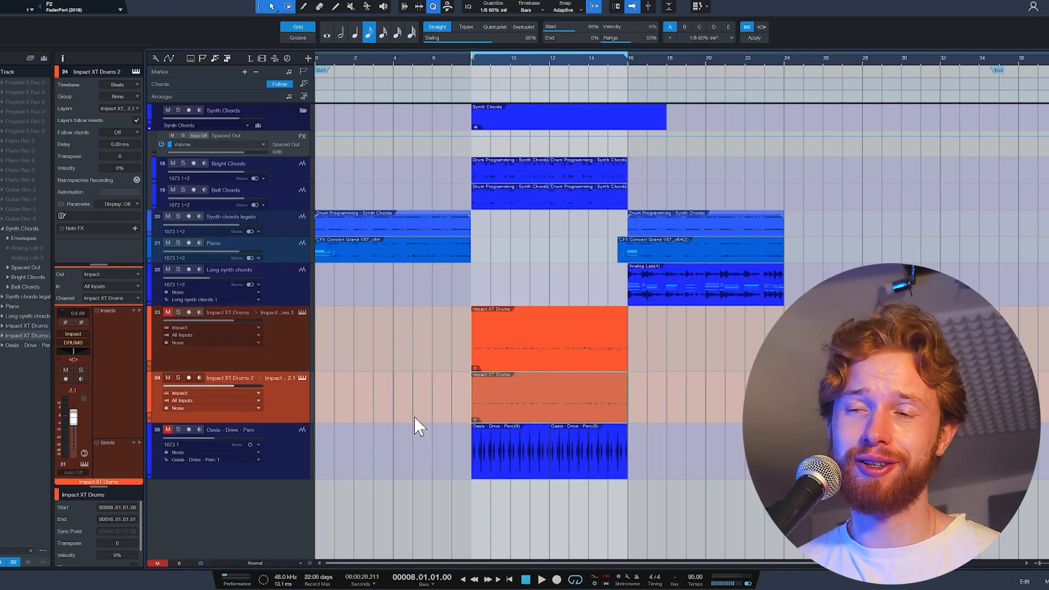
key(space)
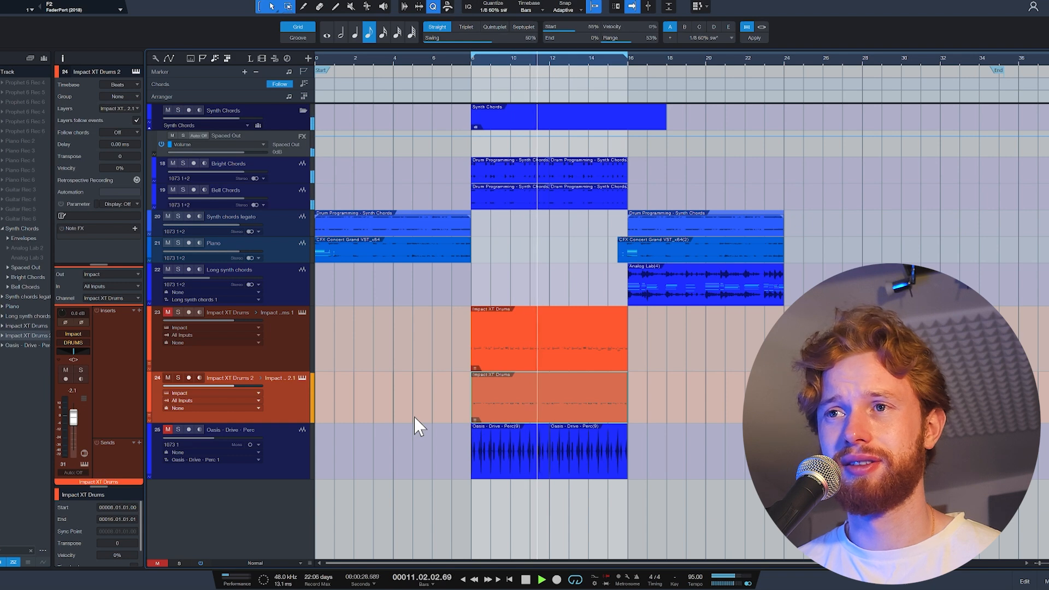
key(space)
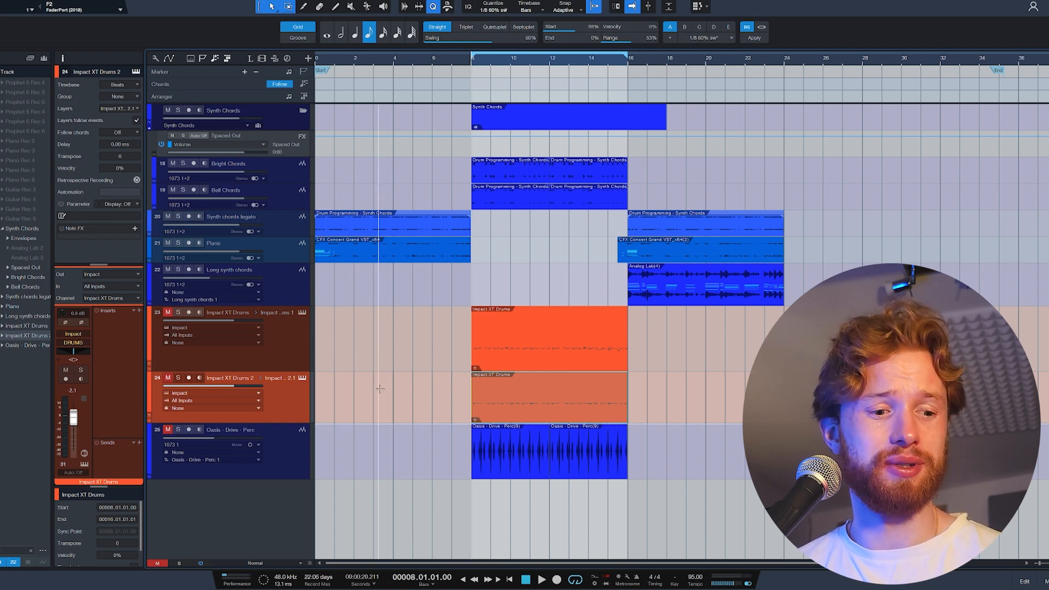
key(space)
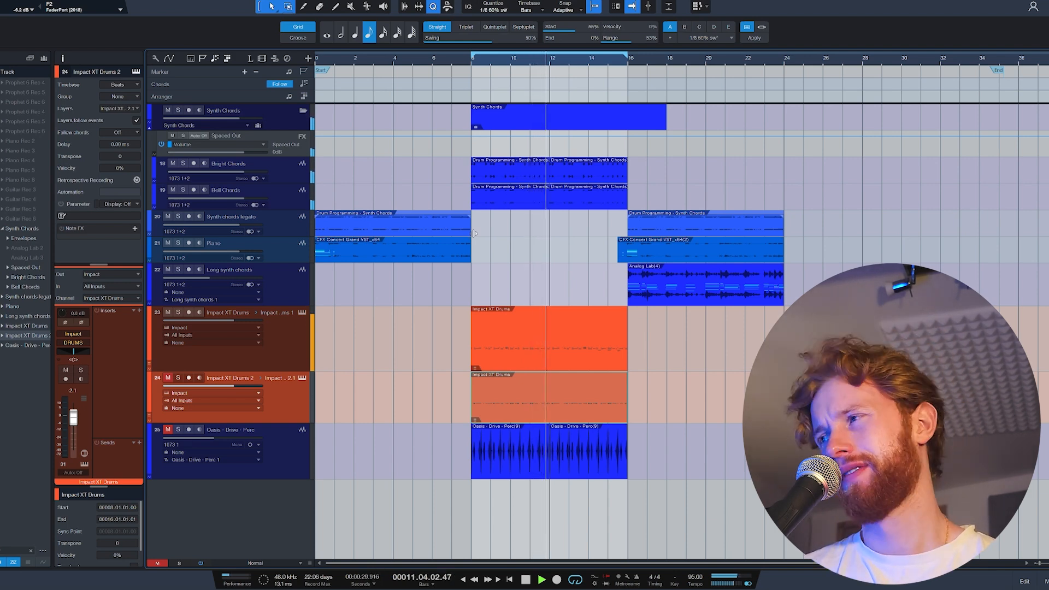
key(space)
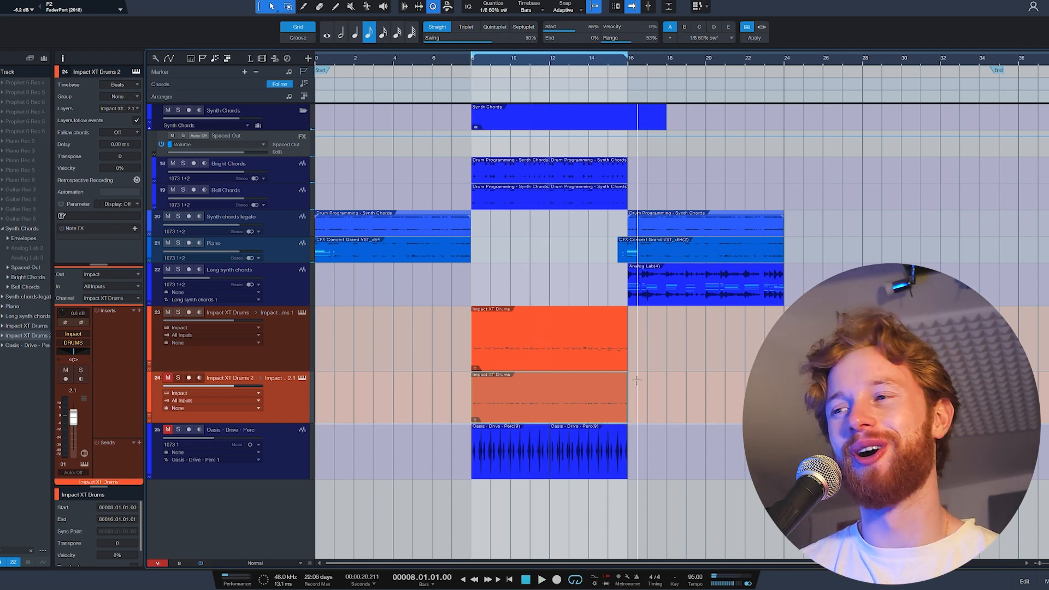